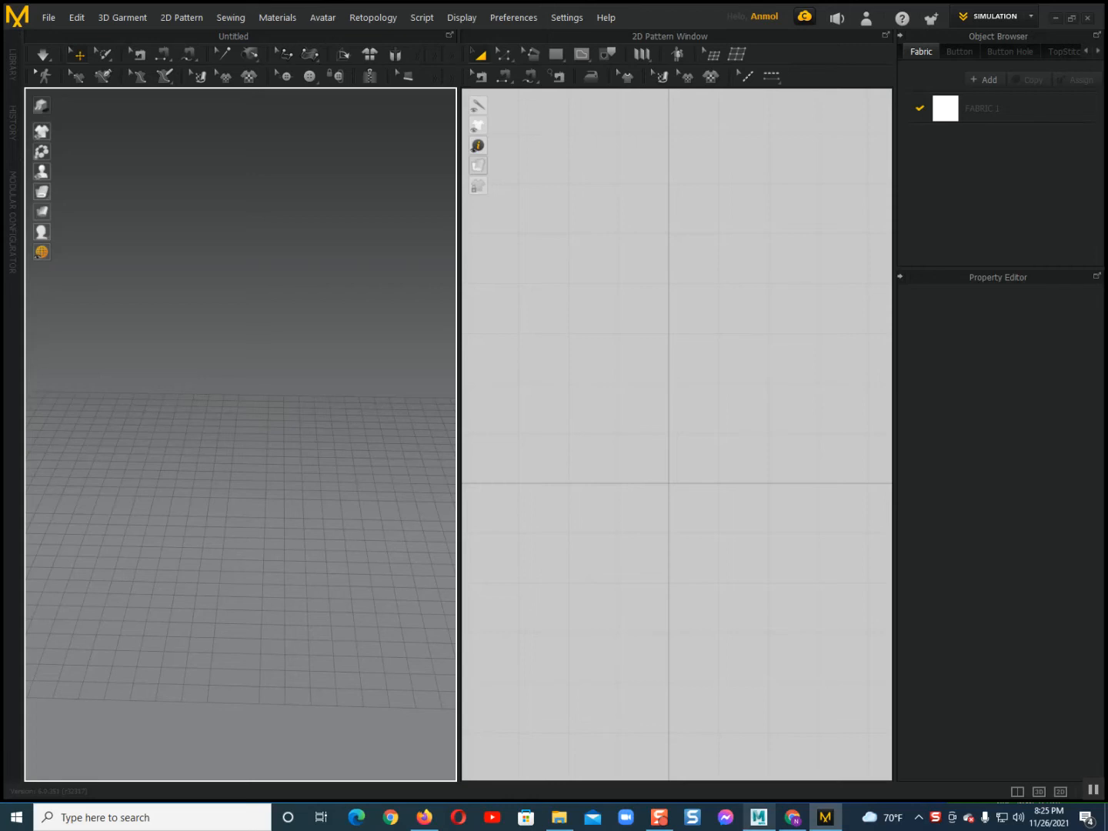
# Switch to Maya and create a polygon cylinder at the center of the grid.
pyautogui.click(758, 817)
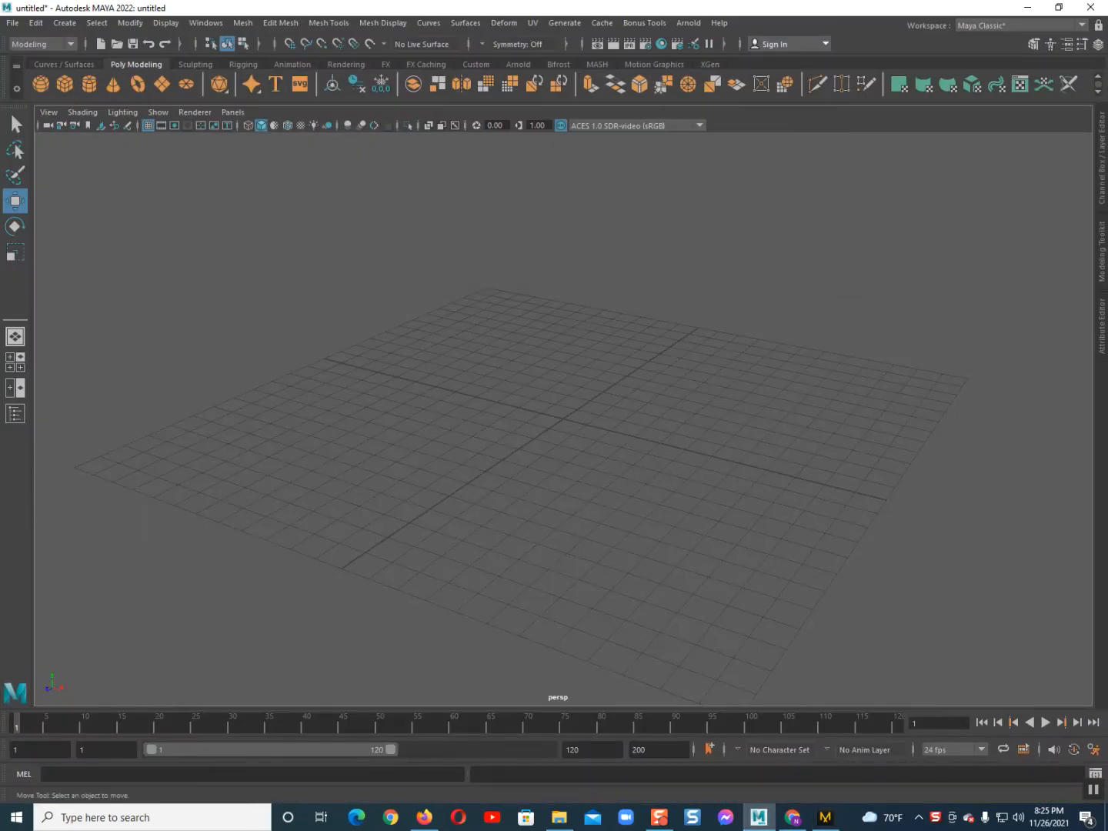
pyautogui.keyDown('shift'); pyautogui.moveTo(569, 461); pyautogui.dragTo(491, 461, button='right'); pyautogui.keyUp('shift')
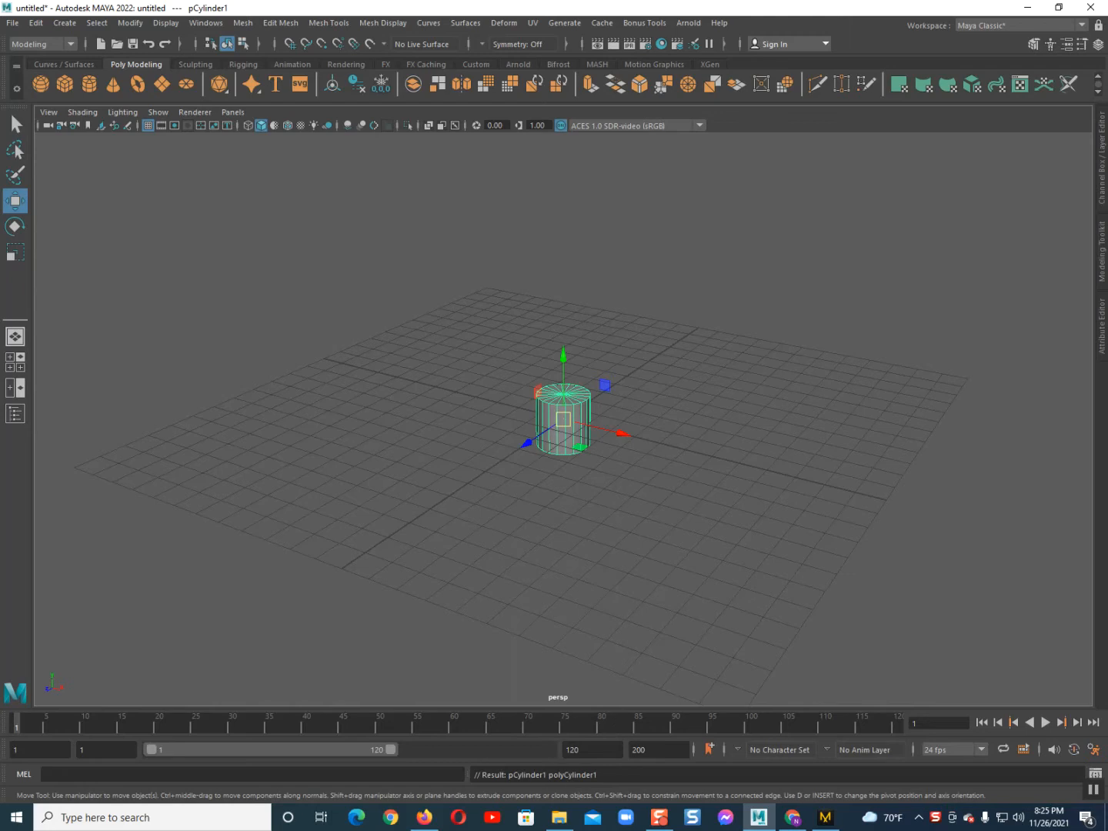
pyautogui.scroll(5, 565, 420)
pyautogui.keyDown('alt'); pyautogui.moveTo(564, 419); pyautogui.dragTo(551, 473, button='middle'); pyautogui.keyUp('alt')
pyautogui.keyDown('alt'); pyautogui.moveTo(551, 473); pyautogui.dragTo(585, 473); pyautogui.keyUp('alt')
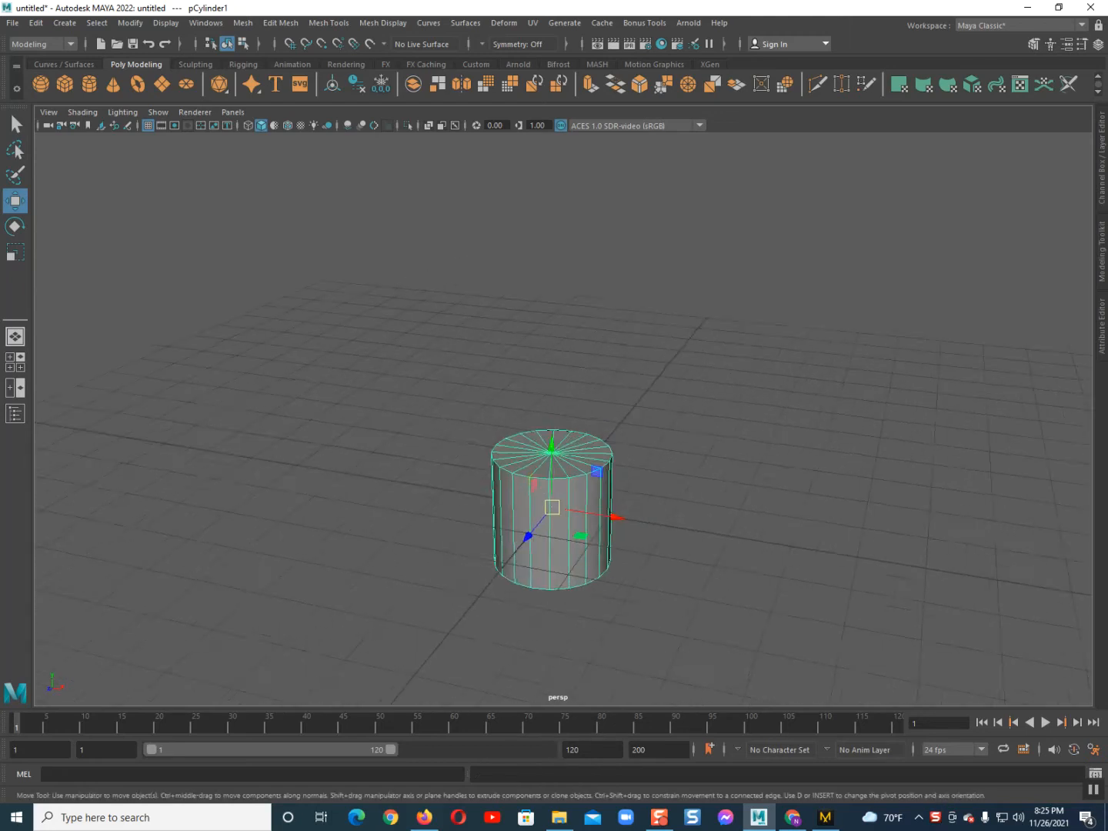
# Scale the cylinder to about 0.32 in X and Z to thin it, and stretch its height slightly.
pyautogui.keyDown('alt'); pyautogui.moveTo(556, 494); pyautogui.dragTo(534, 468, button='middle'); pyautogui.keyUp('alt')
pyautogui.moveTo(534, 469)
pyautogui.keyDown('alt'); pyautogui.mouseDown()
pyautogui.moveTo(570, 468)
pyautogui.moveTo(569, 496)
pyautogui.moveTo(548, 477)
pyautogui.mouseUp(); pyautogui.keyUp('alt')
pyautogui.press('r')
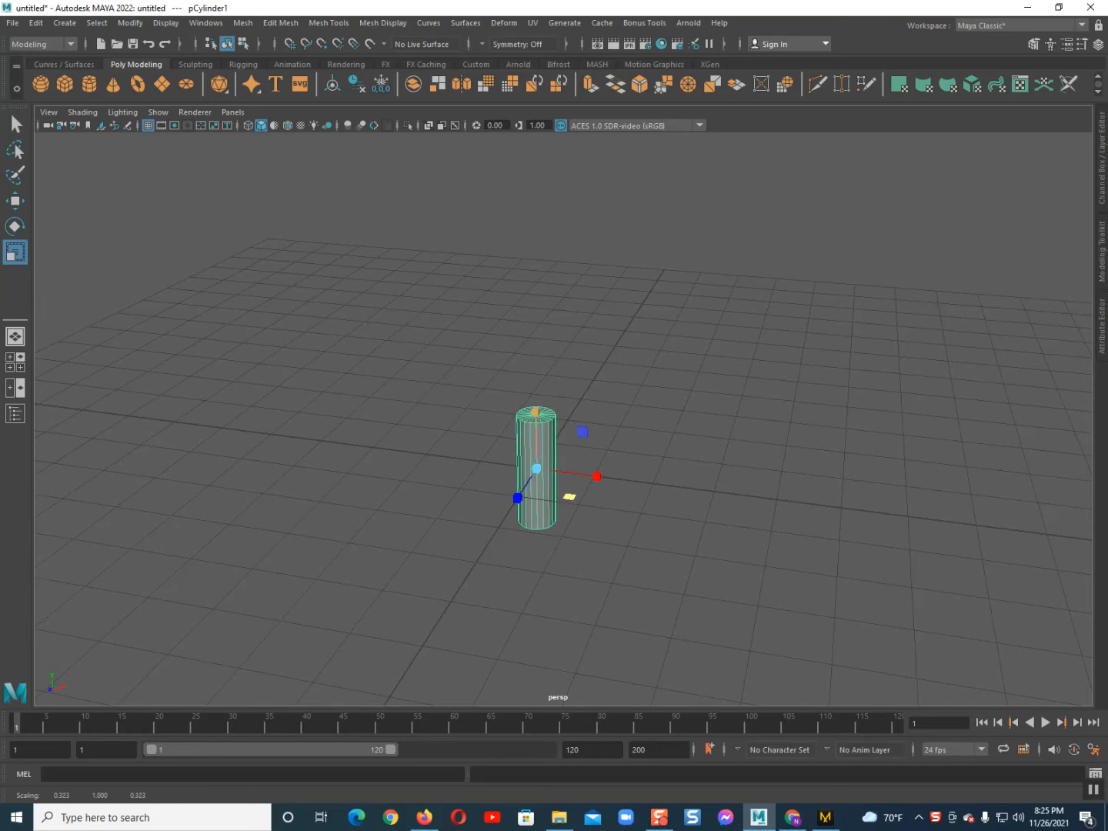
pyautogui.moveTo(536, 413); pyautogui.dragTo(536, 398)
pyautogui.hotkey('alt', 'd')
pyautogui.click(536, 469)
# Raise the cylinder's top ring of vertices far upward to stretch it into a tall, thin pole.
pyautogui.press('F9')
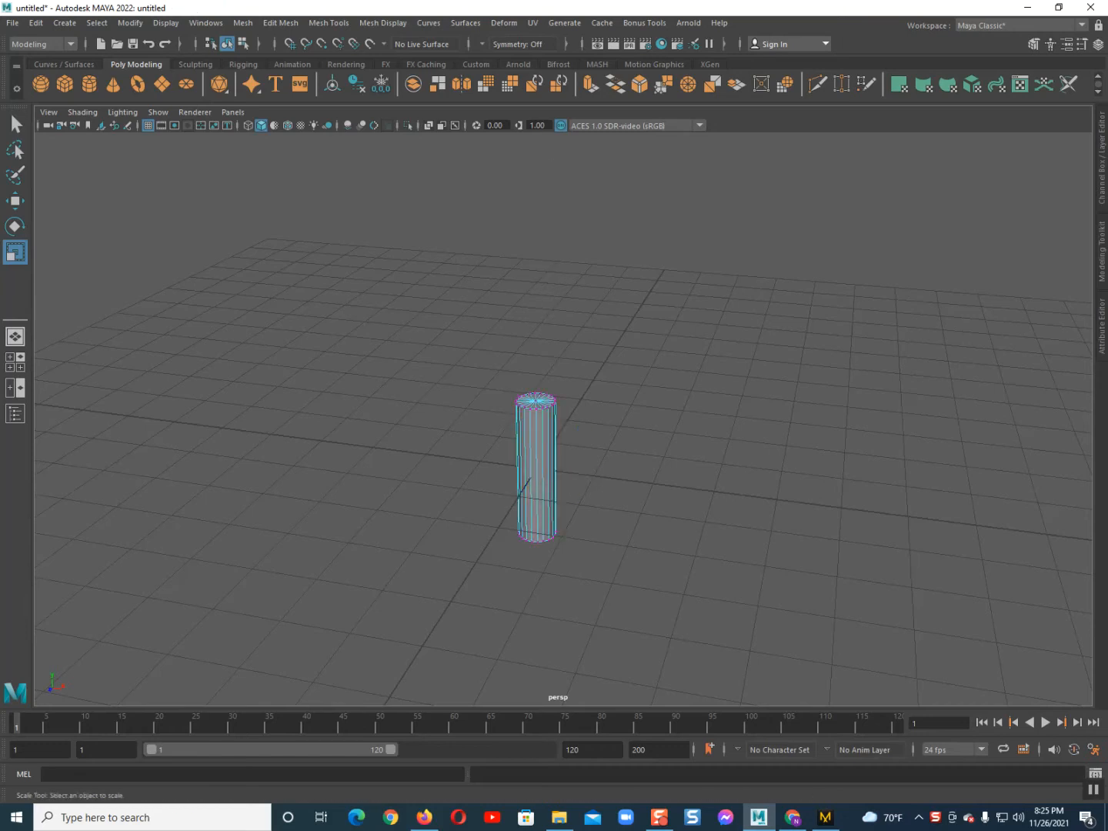
pyautogui.moveTo(408, 340); pyautogui.dragTo(725, 462)
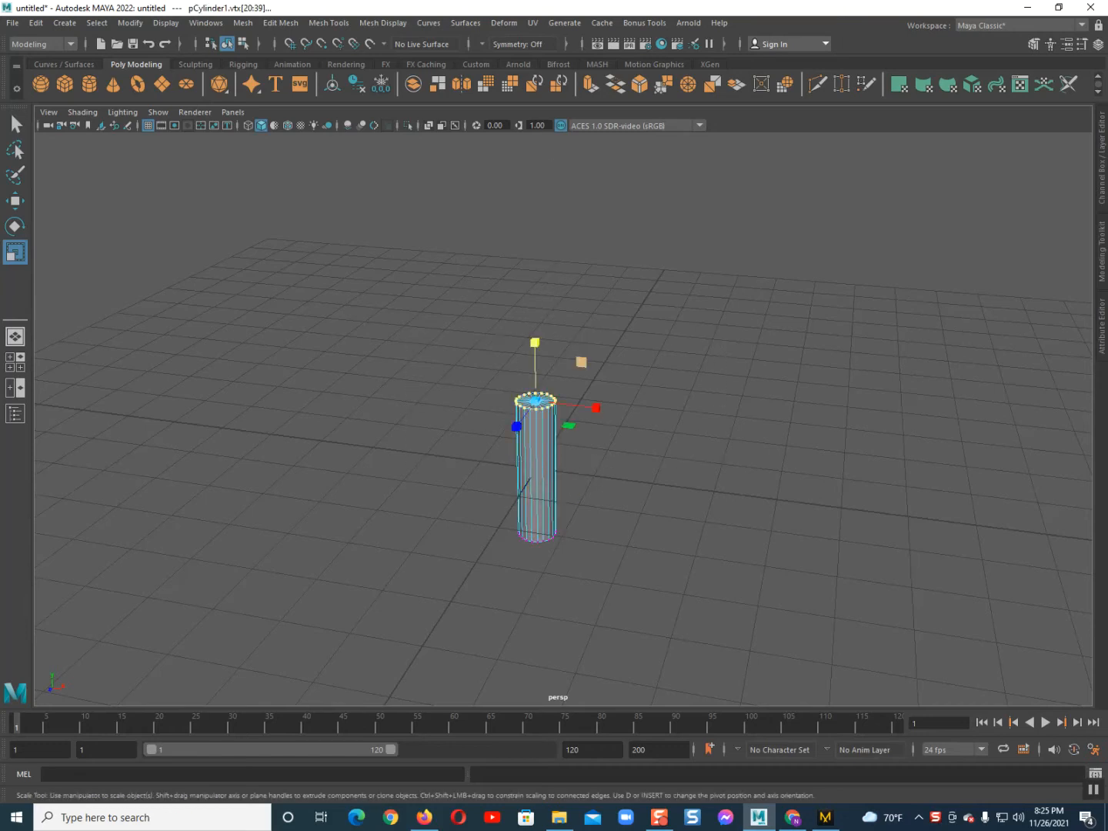
pyautogui.press('w')
pyautogui.moveTo(537, 336); pyautogui.dragTo(536, 97)
pyautogui.scroll(-6, 563, 419)
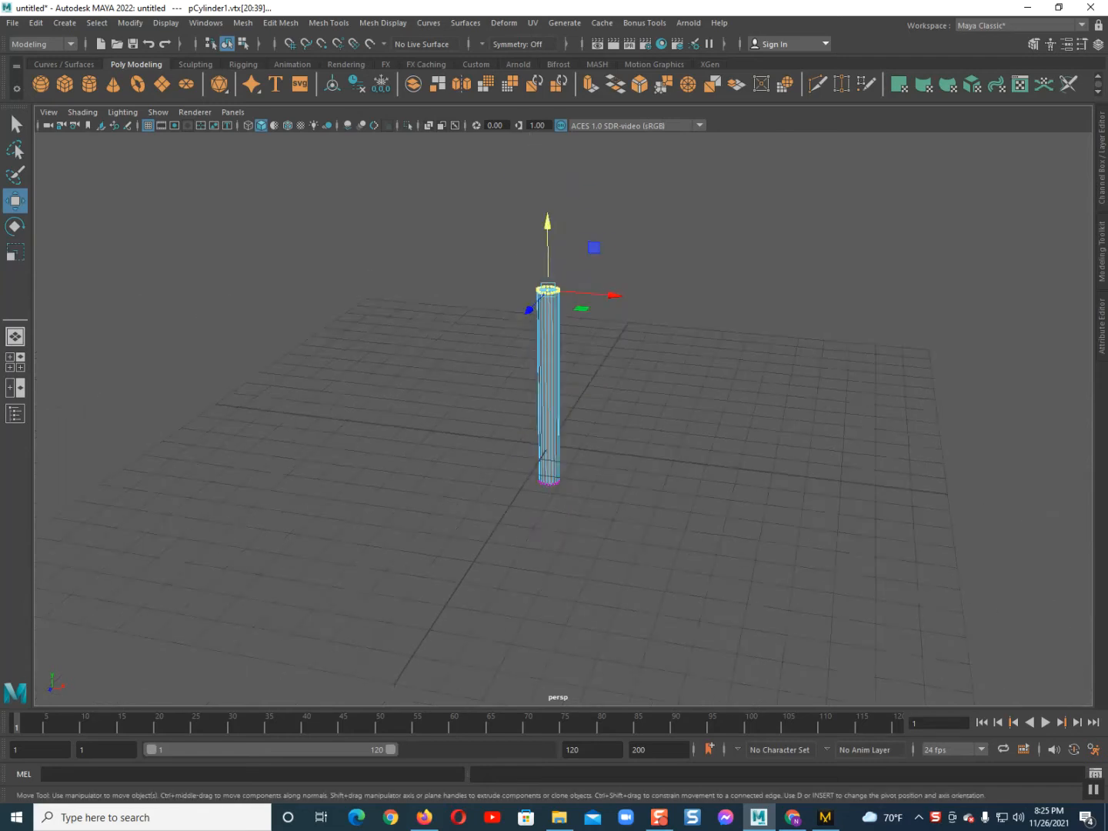
pyautogui.keyDown('alt'); pyautogui.moveTo(563, 462); pyautogui.dragTo(562, 370); pyautogui.keyUp('alt')
pyautogui.moveTo(567, 197); pyautogui.dragTo(572, 248)
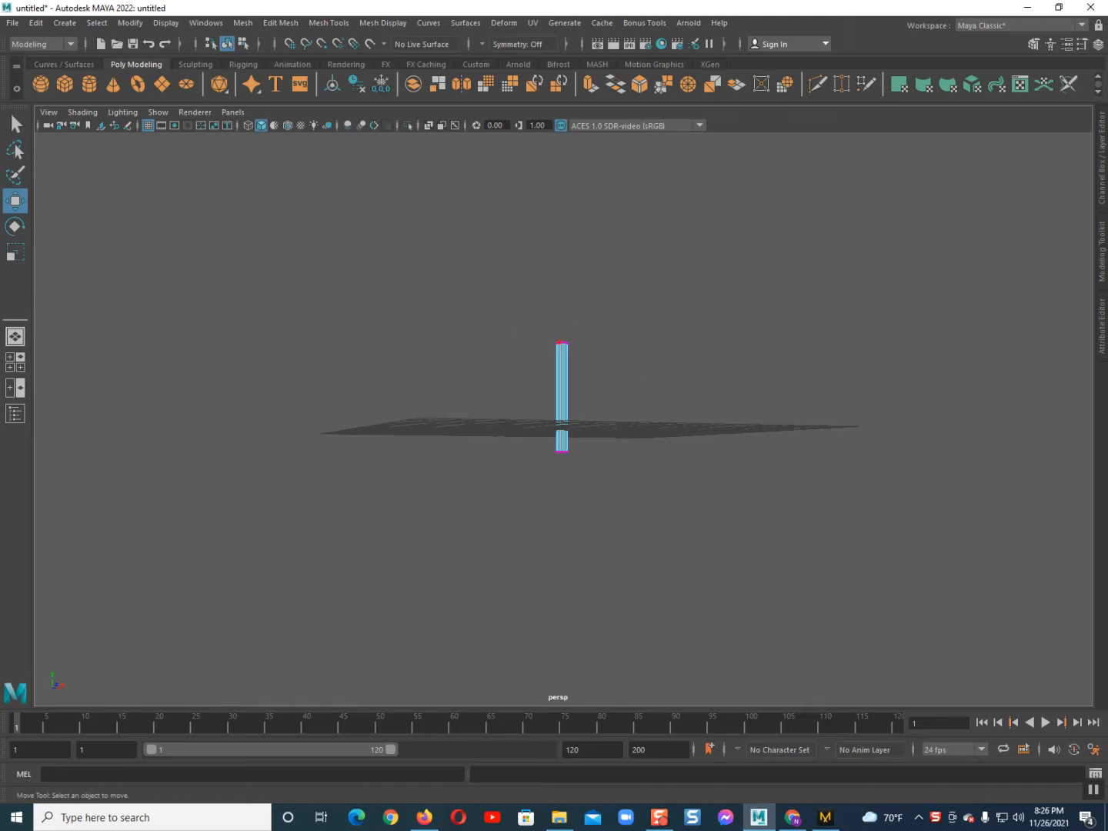
pyautogui.moveTo(554, 326)
pyautogui.mouseDown()
pyautogui.moveTo(582, 358)
pyautogui.moveTo(563, 184)
pyautogui.mouseUp()
pyautogui.keyDown('alt'); pyautogui.moveTo(569, 232); pyautogui.dragTo(613, 300); pyautogui.keyUp('alt')
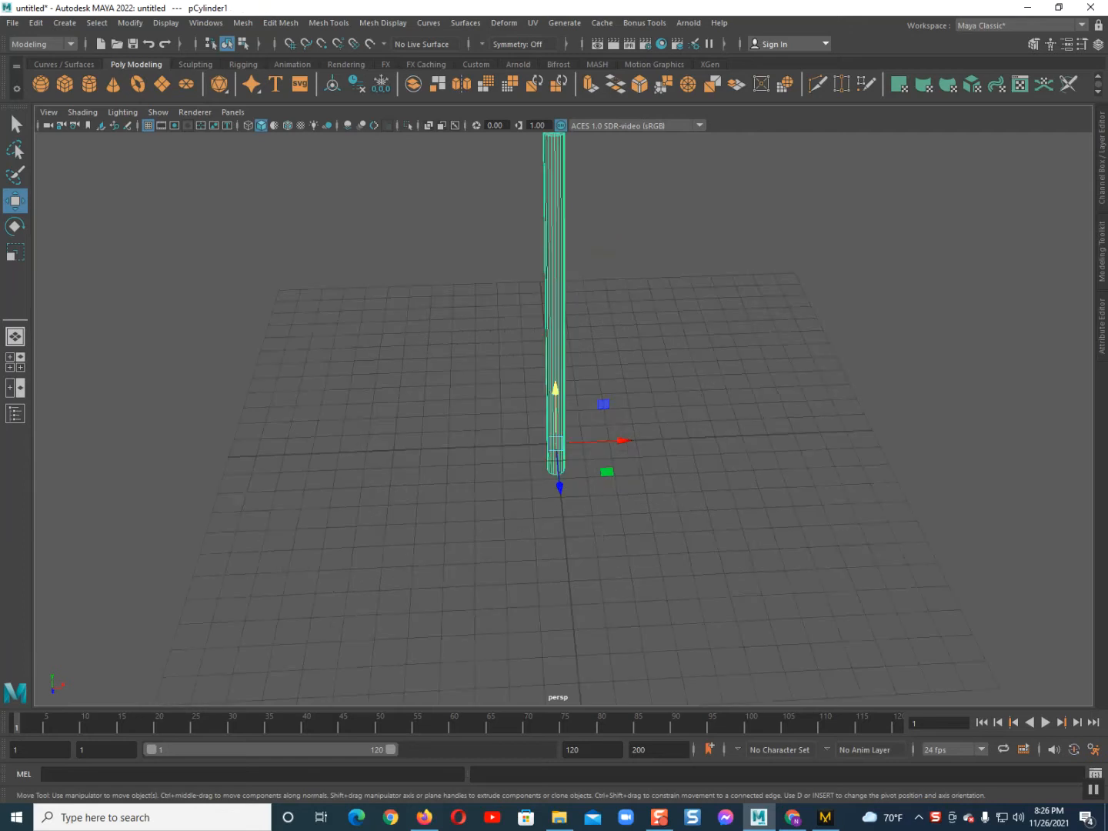
# In the top view, delete the radial edges of the pole's top cap to leave one single face.
pyautogui.keyDown('alt'); pyautogui.moveTo(554, 254); pyautogui.dragTo(543, 485, button='middle'); pyautogui.keyUp('alt')
pyautogui.scroll(3, 554, 374)
pyautogui.keyDown('alt'); pyautogui.moveTo(537, 373); pyautogui.dragTo(585, 440, button='middle'); pyautogui.keyUp('alt')
pyautogui.scroll(5, 586, 440)
pyautogui.keyDown('alt'); pyautogui.moveTo(630, 570); pyautogui.dragTo(522, 597, button='middle'); pyautogui.keyUp('alt')
pyautogui.scroll(-5, 578, 503)
pyautogui.press('space')
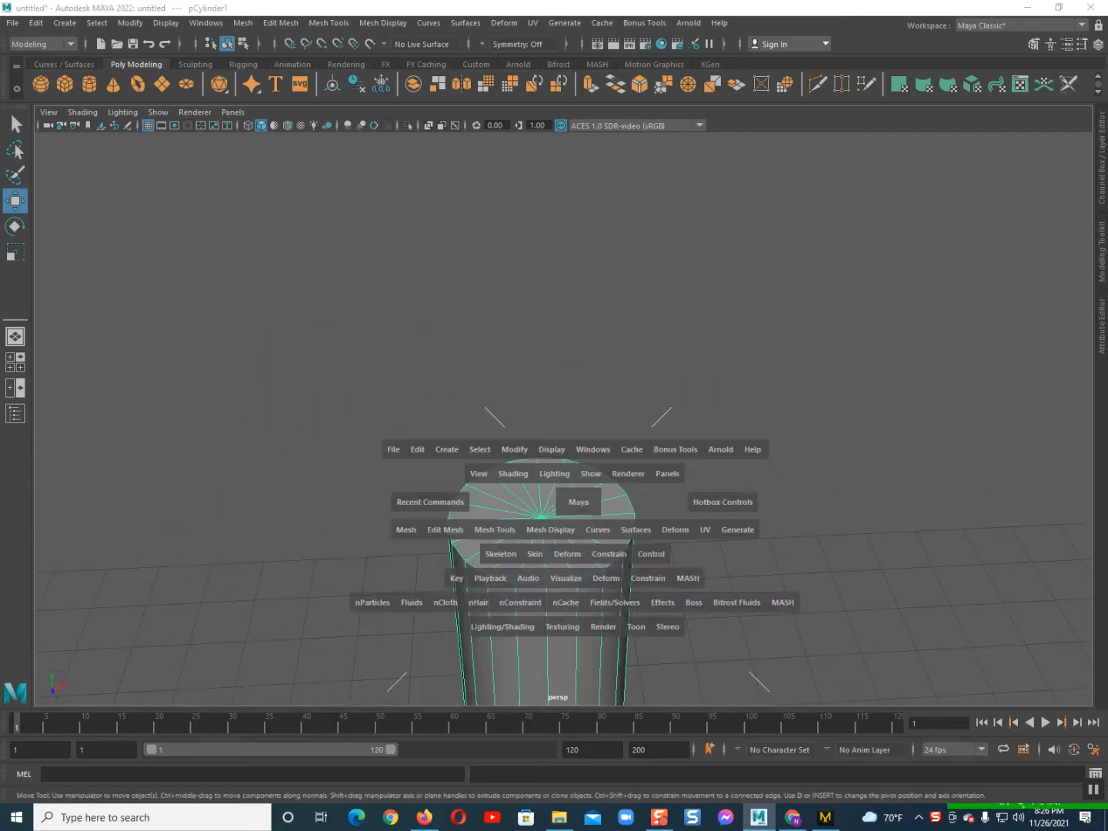
pyautogui.press('space')
pyautogui.moveTo(567, 508); pyautogui.dragTo(493, 508)
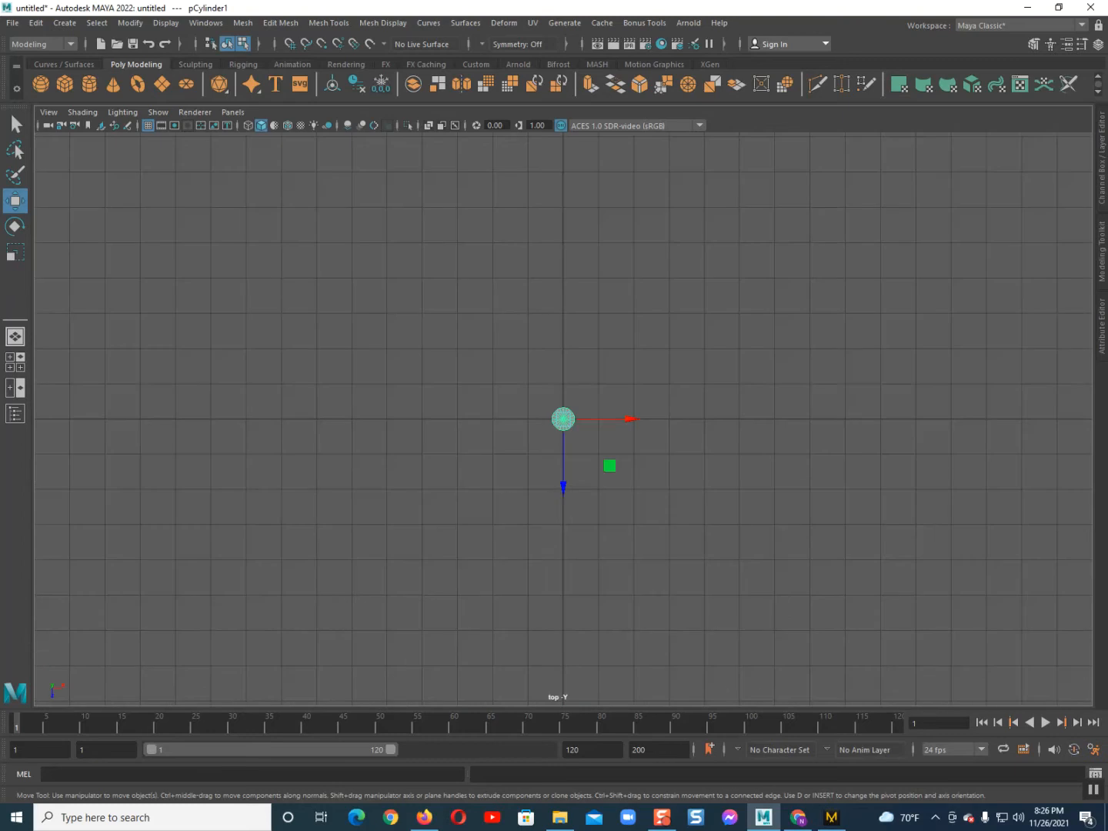
pyautogui.scroll(5, 563, 419)
pyautogui.click(242, 43)
pyautogui.scroll(2, 563, 419)
pyautogui.moveTo(583, 385); pyautogui.dragTo(580, 351, button='right')
pyautogui.click(655, 346)
pyautogui.click(570, 391)
pyautogui.moveTo(539, 383); pyautogui.dragTo(586, 437)
pyautogui.click(495, 405)
pyautogui.press('Delete')
# Select the pole's top face in the perspective view and extrude it slightly outward.
pyautogui.moveTo(538, 398); pyautogui.dragTo(607, 381, button='right')
pyautogui.scroll(3, 564, 454)
pyautogui.keyDown('alt'); pyautogui.moveTo(564, 454); pyautogui.dragTo(559, 407, button='middle'); pyautogui.keyUp('alt')
pyautogui.moveTo(542, 360); pyautogui.dragTo(541, 416, button='right')
pyautogui.click(543, 399)
pyautogui.press('space')
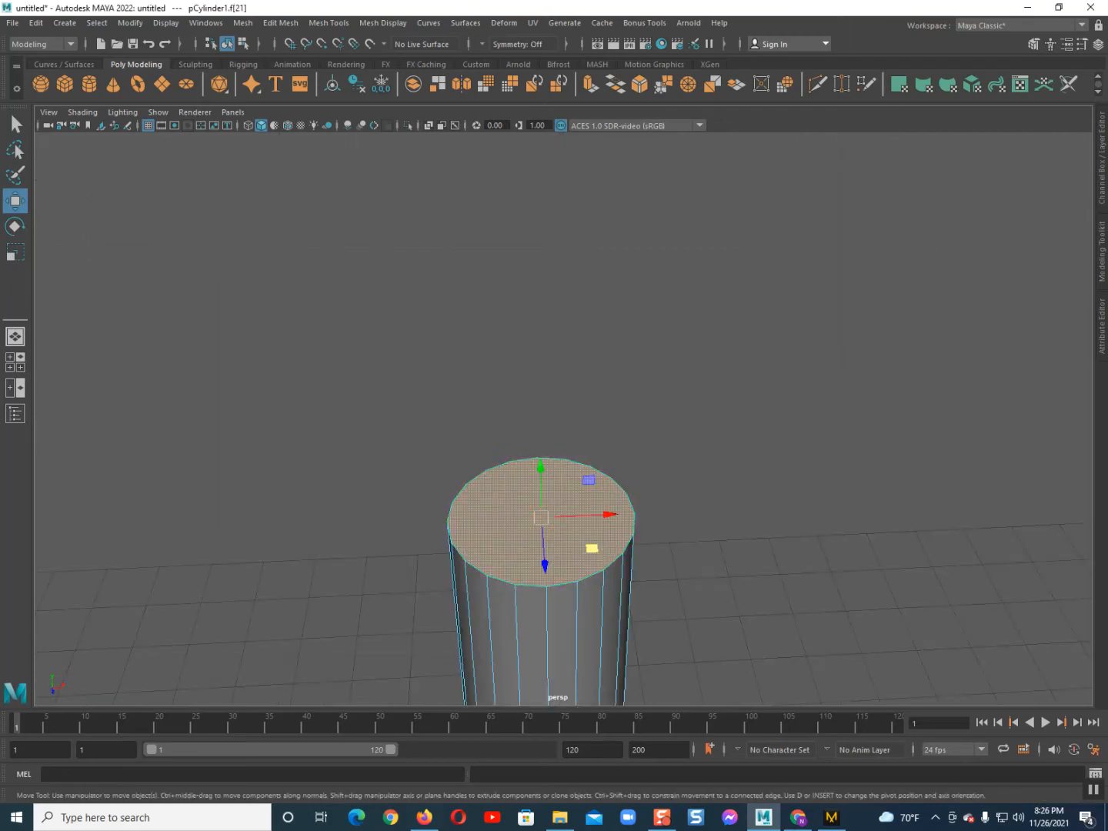
pyautogui.scroll(5, 564, 420)
pyautogui.keyDown('alt'); pyautogui.moveTo(564, 419); pyautogui.dragTo(562, 407); pyautogui.keyUp('alt')
pyautogui.scroll(-5, 563, 420)
pyautogui.keyDown('alt'); pyautogui.moveTo(564, 419); pyautogui.dragTo(572, 444, button='middle'); pyautogui.keyUp('alt')
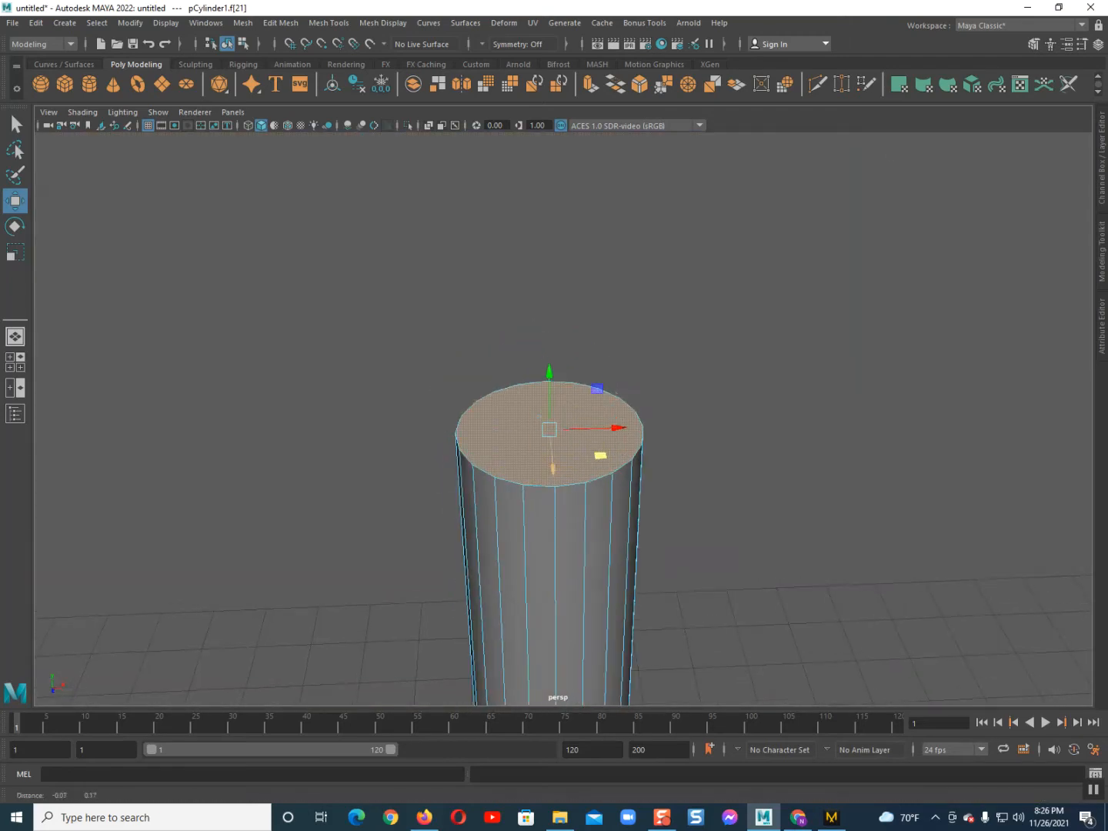
pyautogui.press('r')
pyautogui.hotkey('ctrl', 'e')
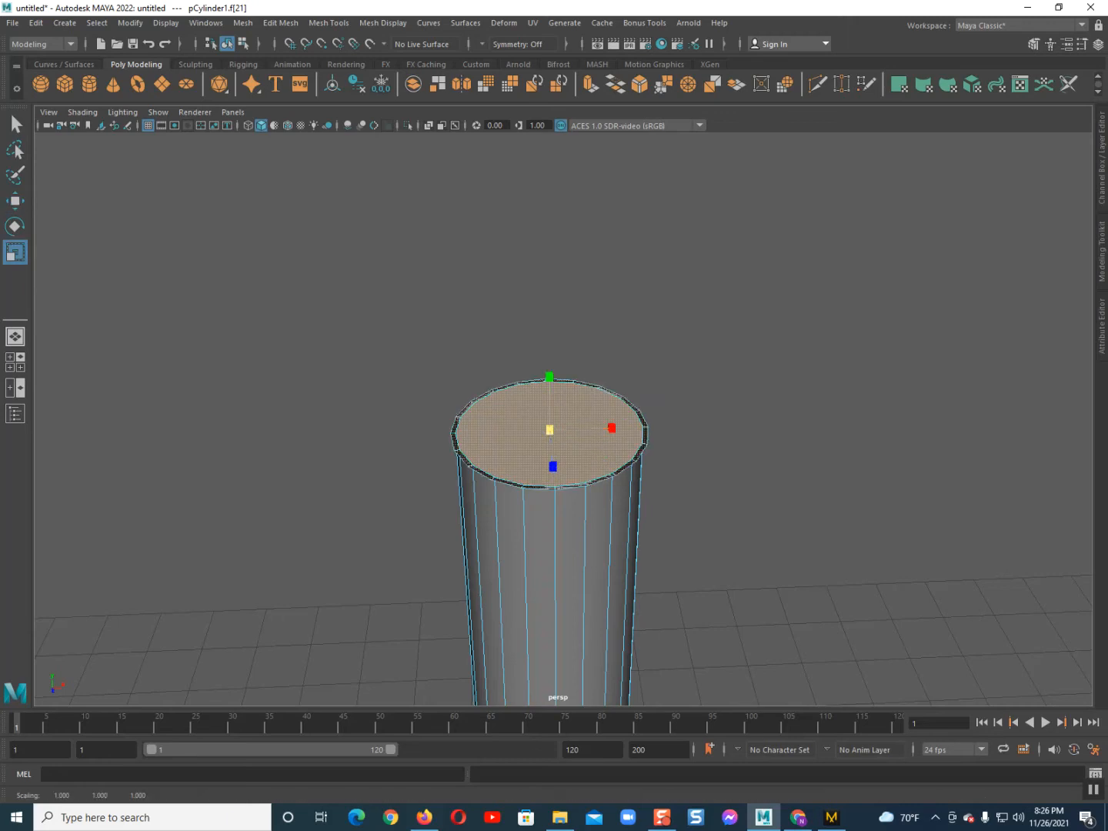
# Build a stepped rim on the pole's top by extruding the face slightly upward and insetting it, twice in succession.
pyautogui.press('w')
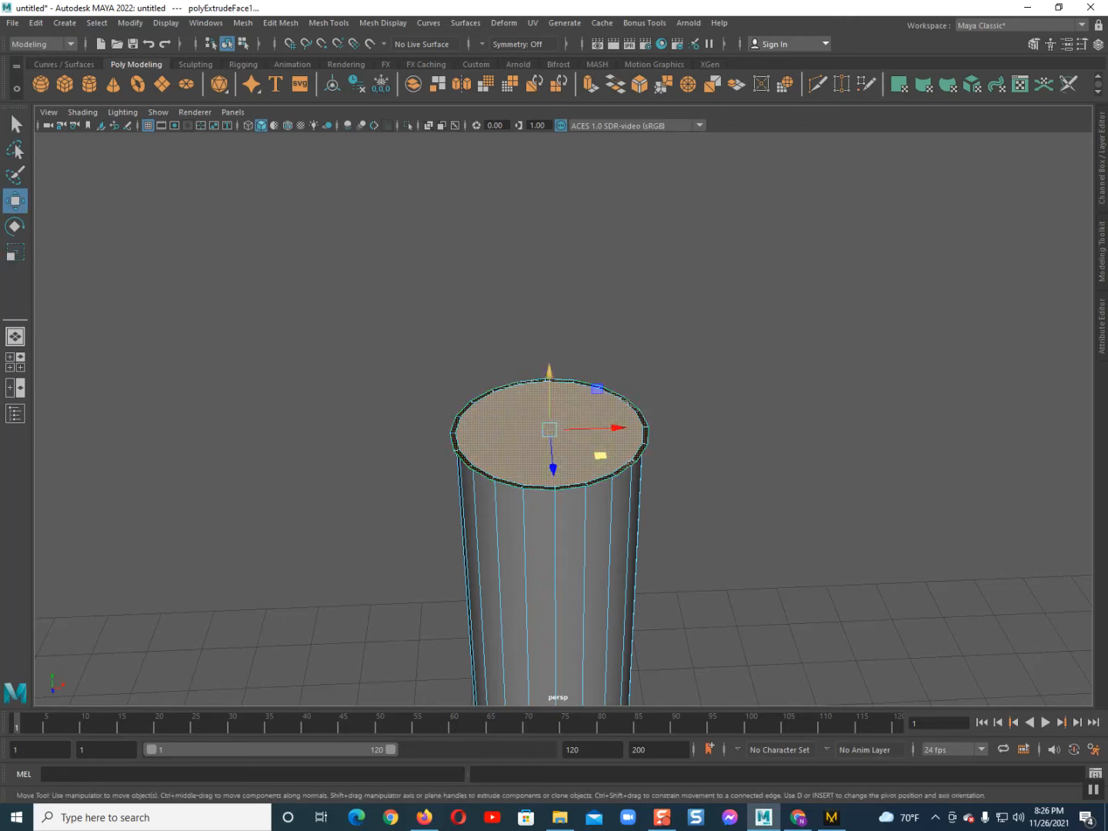
pyautogui.hotkey('ctrl', 'e')
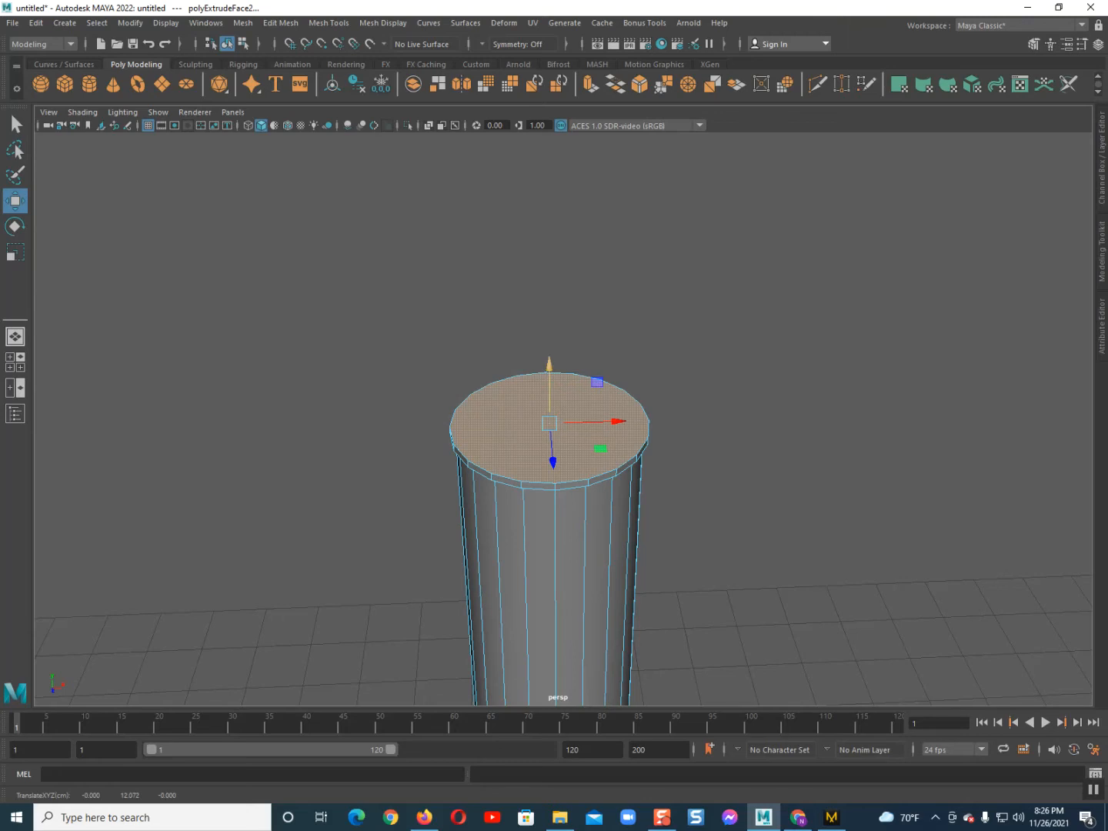
pyautogui.press('r')
pyautogui.hotkey('ctrl', 'e')
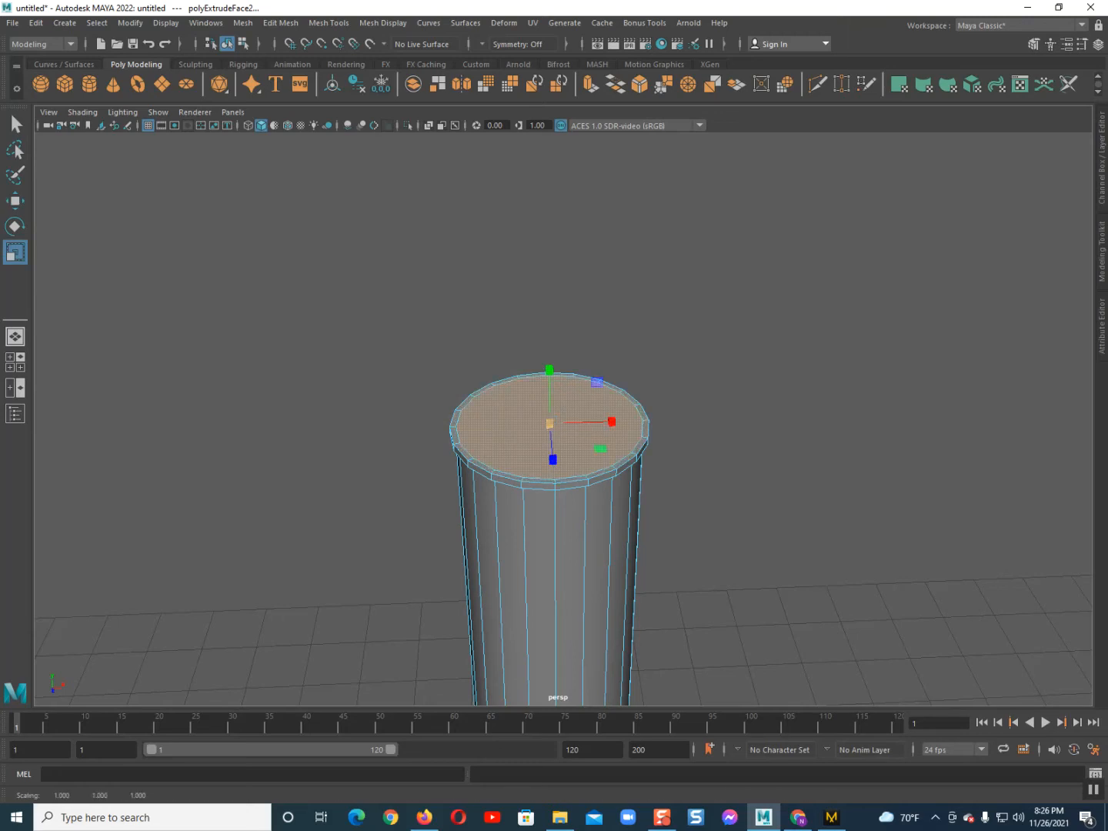
pyautogui.press('w')
pyautogui.hotkey('ctrl', 'e')
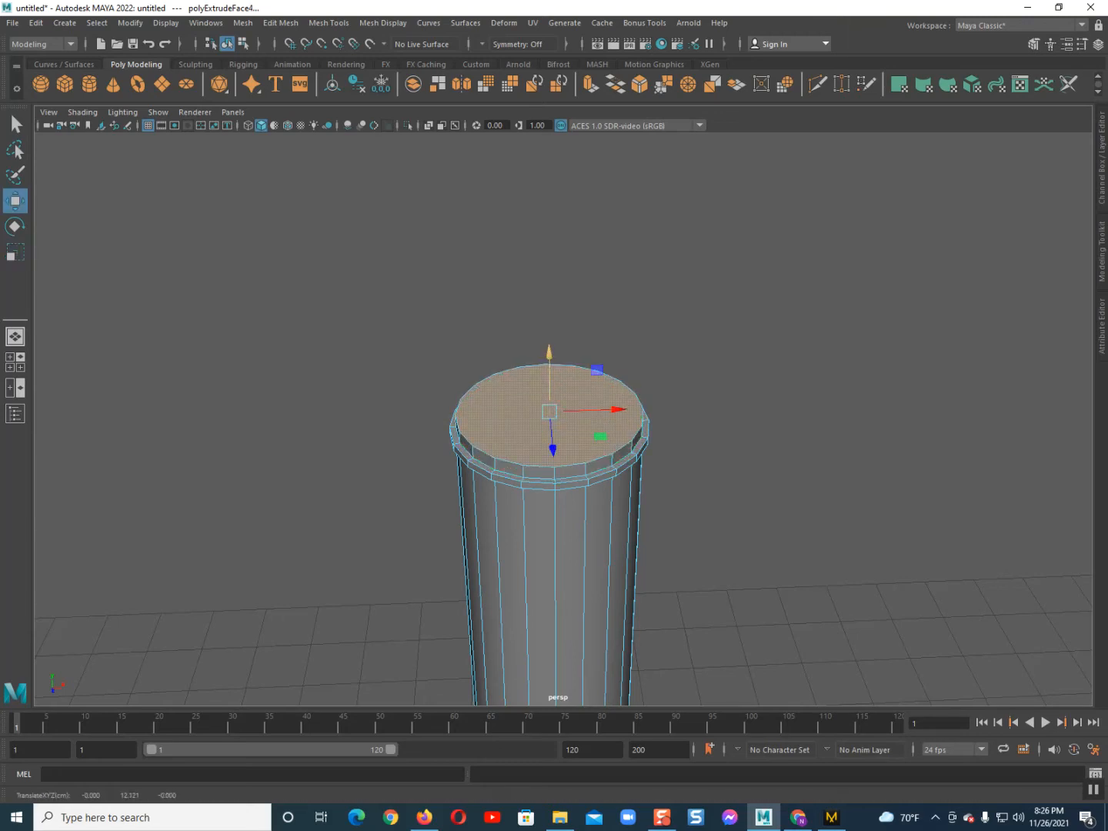
pyautogui.press('r')
pyautogui.moveTo(549, 357); pyautogui.dragTo(548, 390)
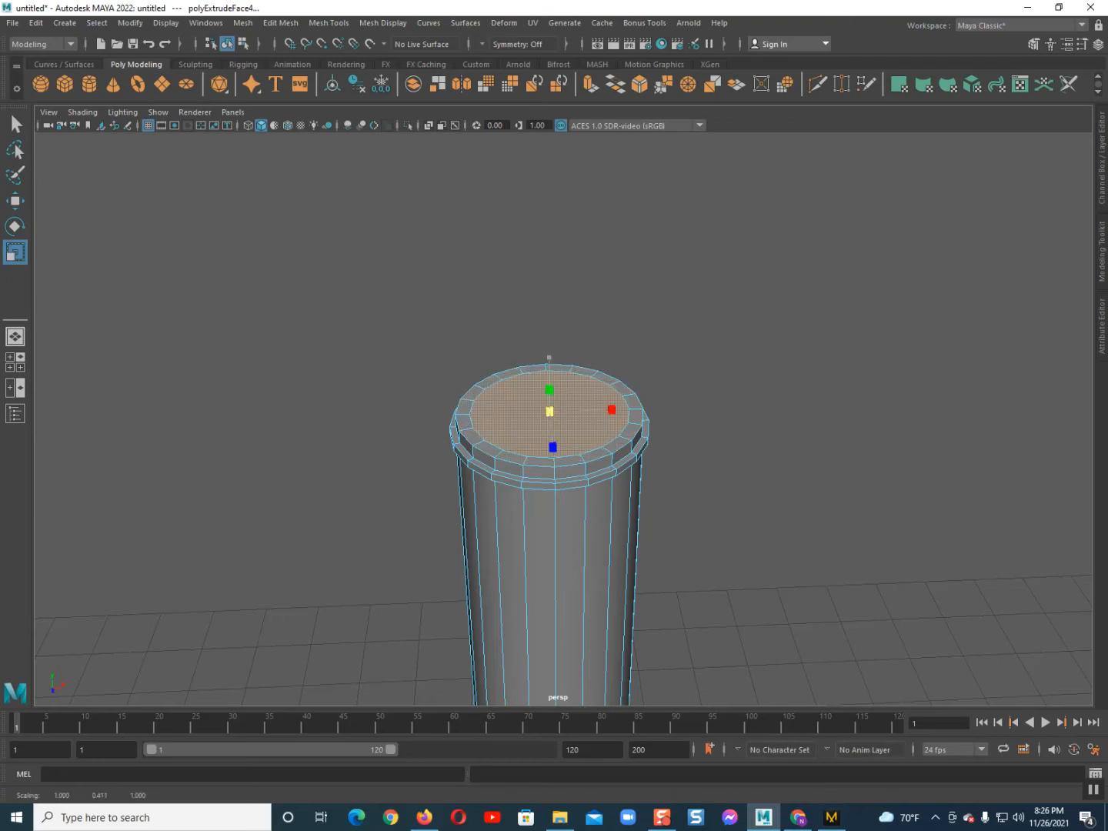
# Extrude the inset top face upward and shrink it to a point to form the pole's conical tip.
pyautogui.press('w')
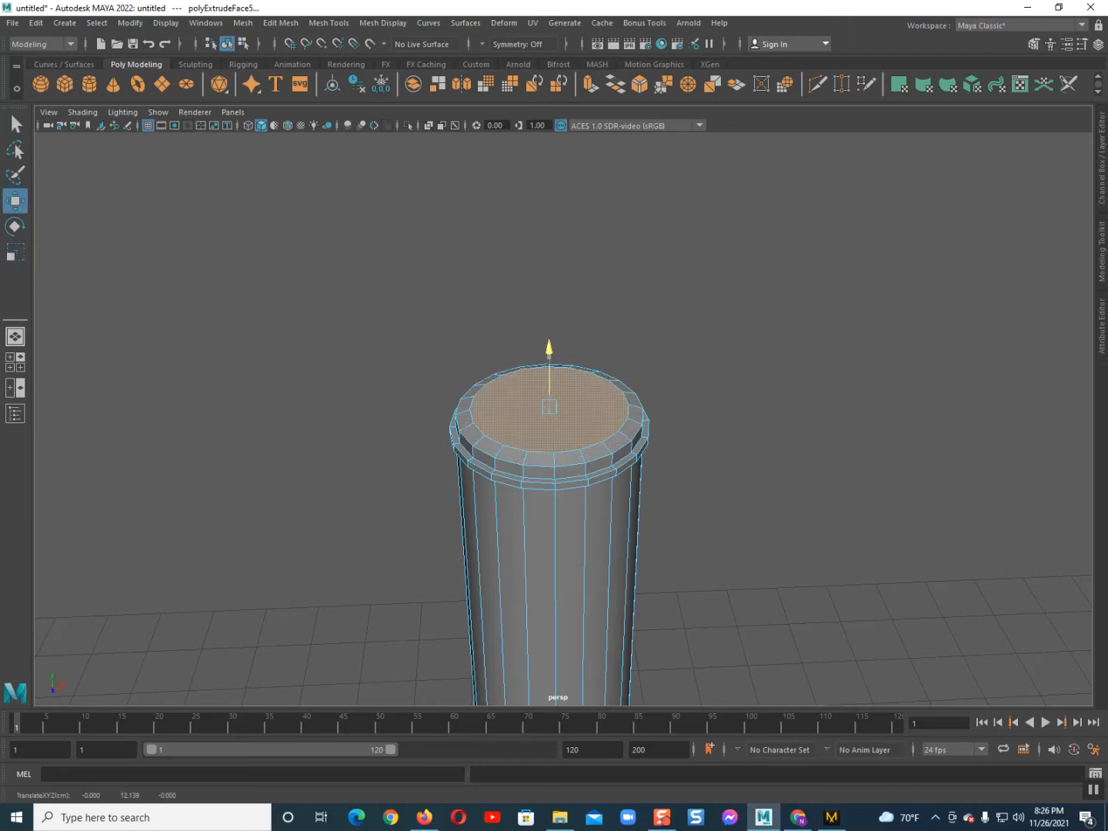
pyautogui.moveTo(549, 350); pyautogui.dragTo(549, 253)
pyautogui.press('r')
pyautogui.moveTo(609, 310); pyautogui.dragTo(549, 311)
pyautogui.scroll(-5, 563, 419)
pyautogui.keyDown('alt'); pyautogui.moveTo(564, 418); pyautogui.dragTo(559, 371); pyautogui.keyUp('alt')
pyautogui.scroll(-2, 562, 418)
pyautogui.moveTo(561, 370)
pyautogui.keyDown('alt'); pyautogui.mouseDown(button='middle')
pyautogui.moveTo(561, 422)
pyautogui.moveTo(542, 379)
pyautogui.mouseUp(button='middle'); pyautogui.keyUp('alt')
pyautogui.scroll(-4, 562, 420)
pyautogui.moveTo(536, 369); pyautogui.dragTo(585, 331, button='right')
pyautogui.click(585, 365)
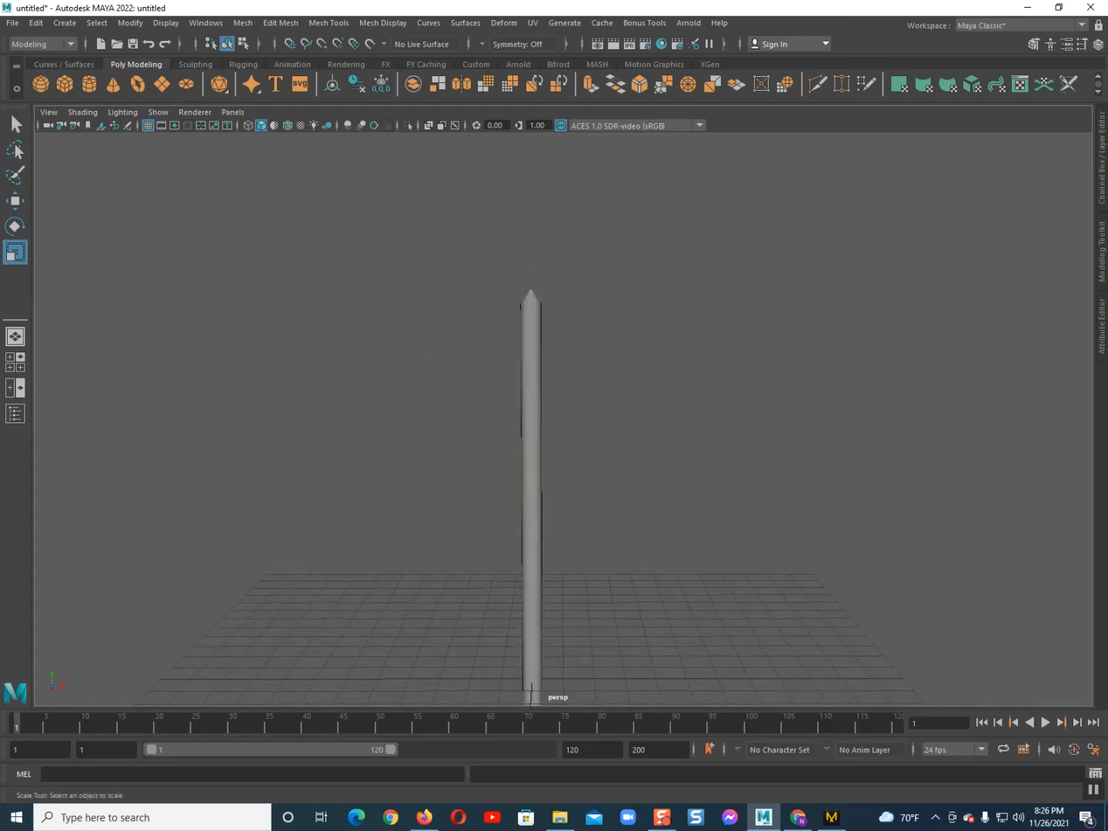
# Select the whole pole and export the selection to the Desktop as an FBX file named flag.
pyautogui.scroll(3, 585, 365)
pyautogui.keyDown('alt'); pyautogui.moveTo(531, 347); pyautogui.dragTo(485, 412); pyautogui.keyUp('alt')
pyautogui.keyDown('alt'); pyautogui.moveTo(539, 431); pyautogui.dragTo(524, 317, button='middle'); pyautogui.keyUp('alt')
pyautogui.scroll(-4, 531, 385)
pyautogui.keyDown('alt'); pyautogui.moveTo(535, 397); pyautogui.dragTo(516, 234, button='middle'); pyautogui.keyUp('alt')
pyautogui.click(521, 338)
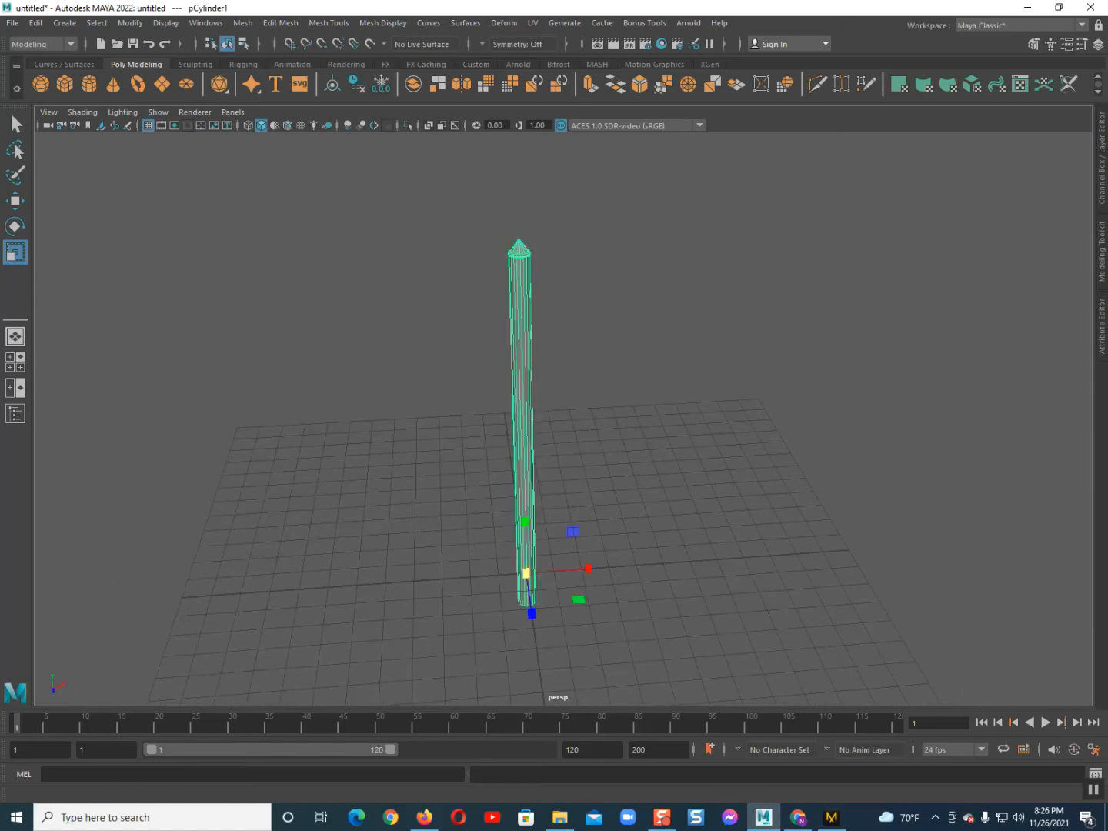
pyautogui.click(12, 23)
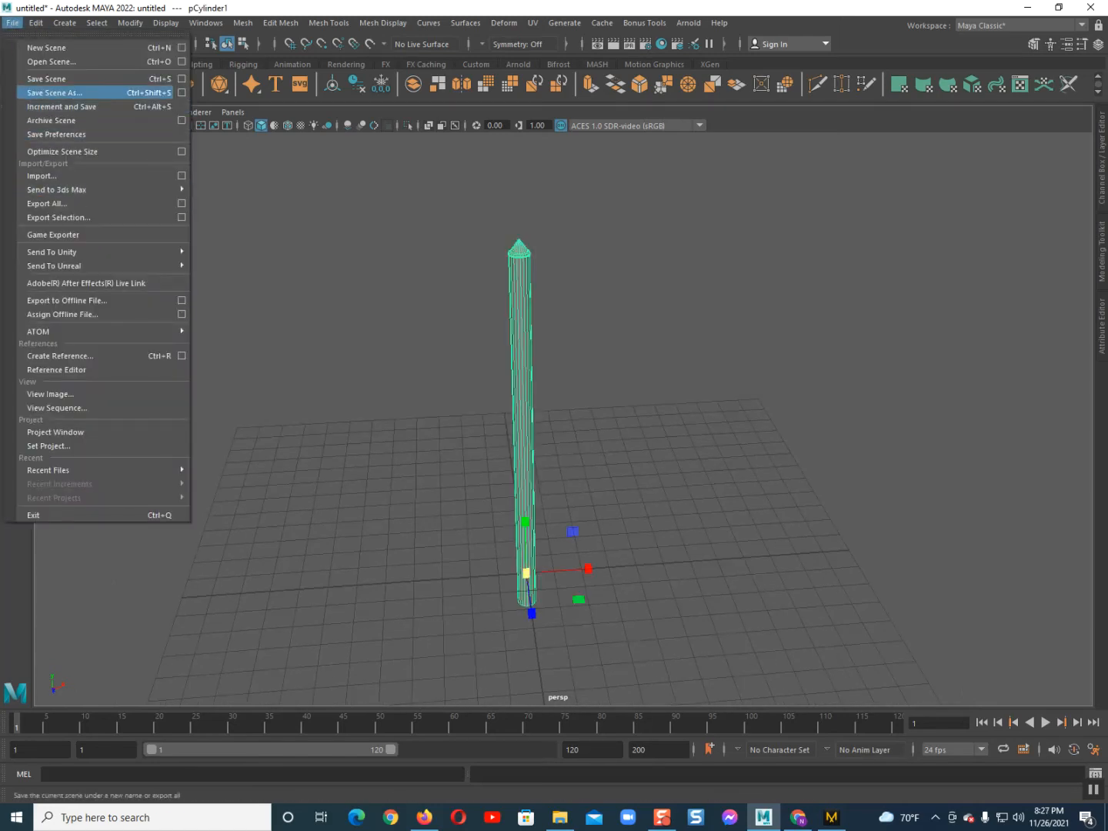
pyautogui.click(59, 217)
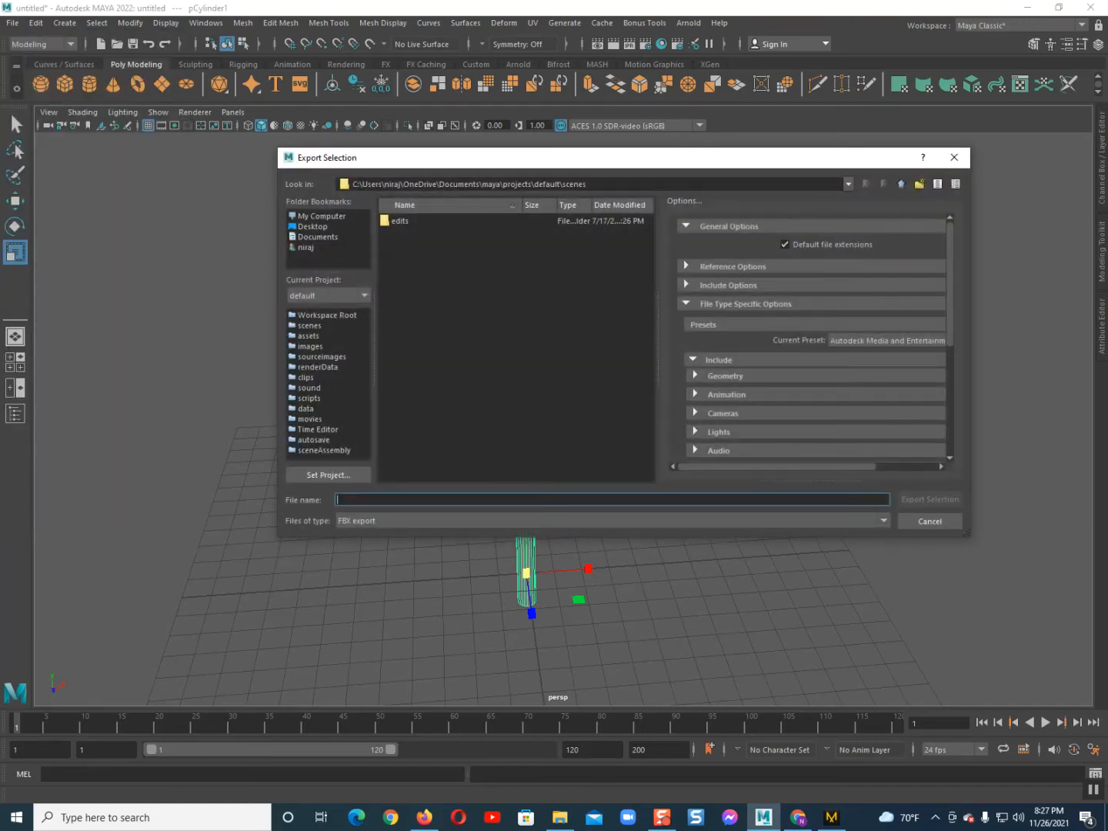
pyautogui.click(313, 226)
pyautogui.click(339, 500)
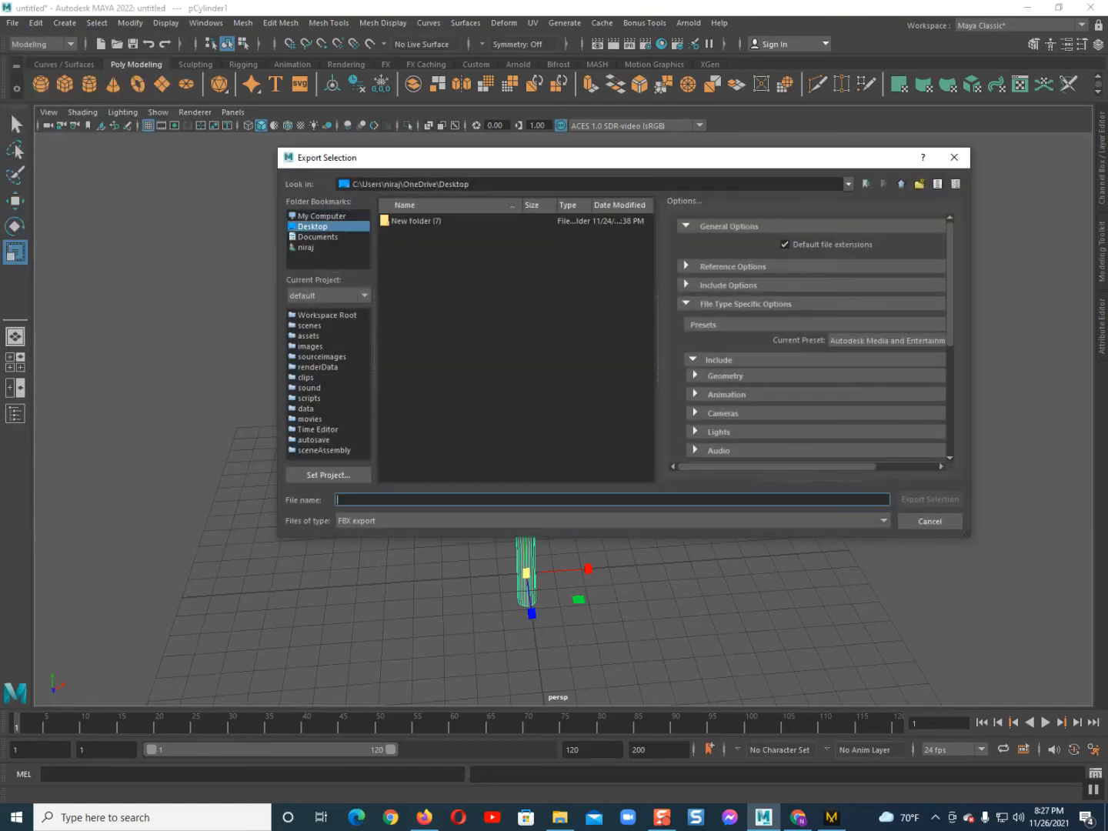
pyautogui.write('flag')
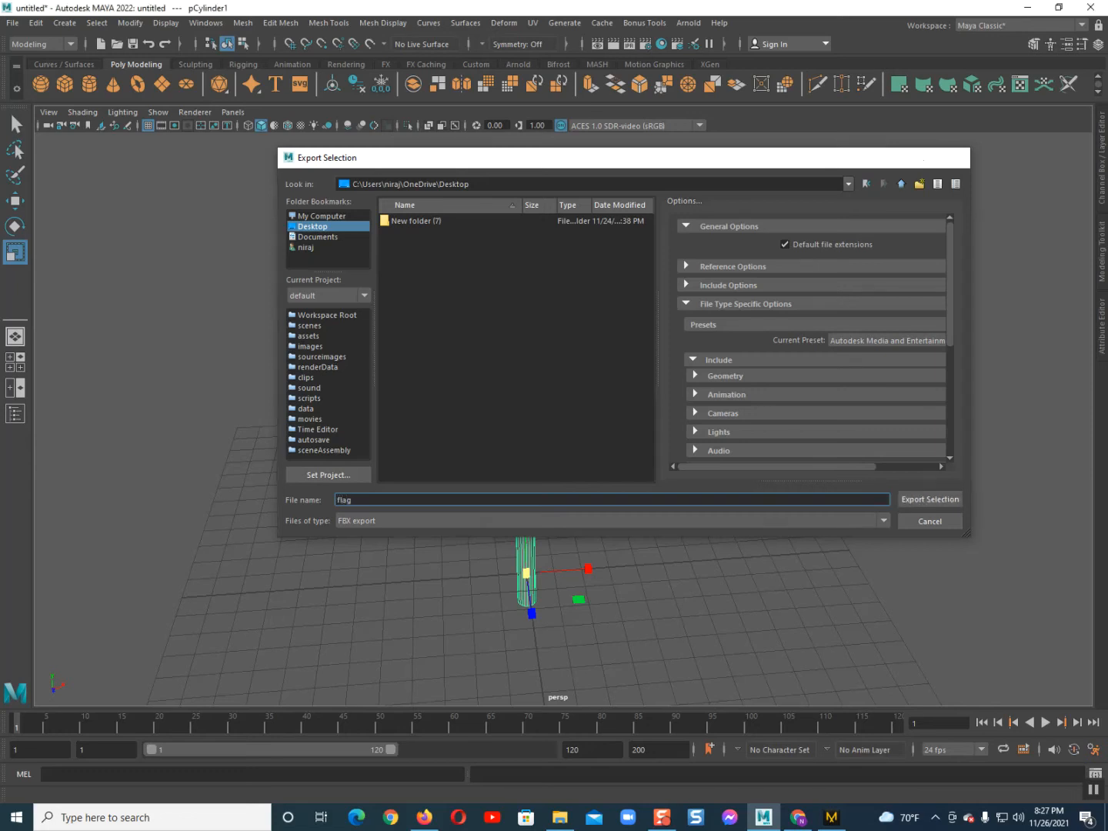
pyautogui.press('Return')
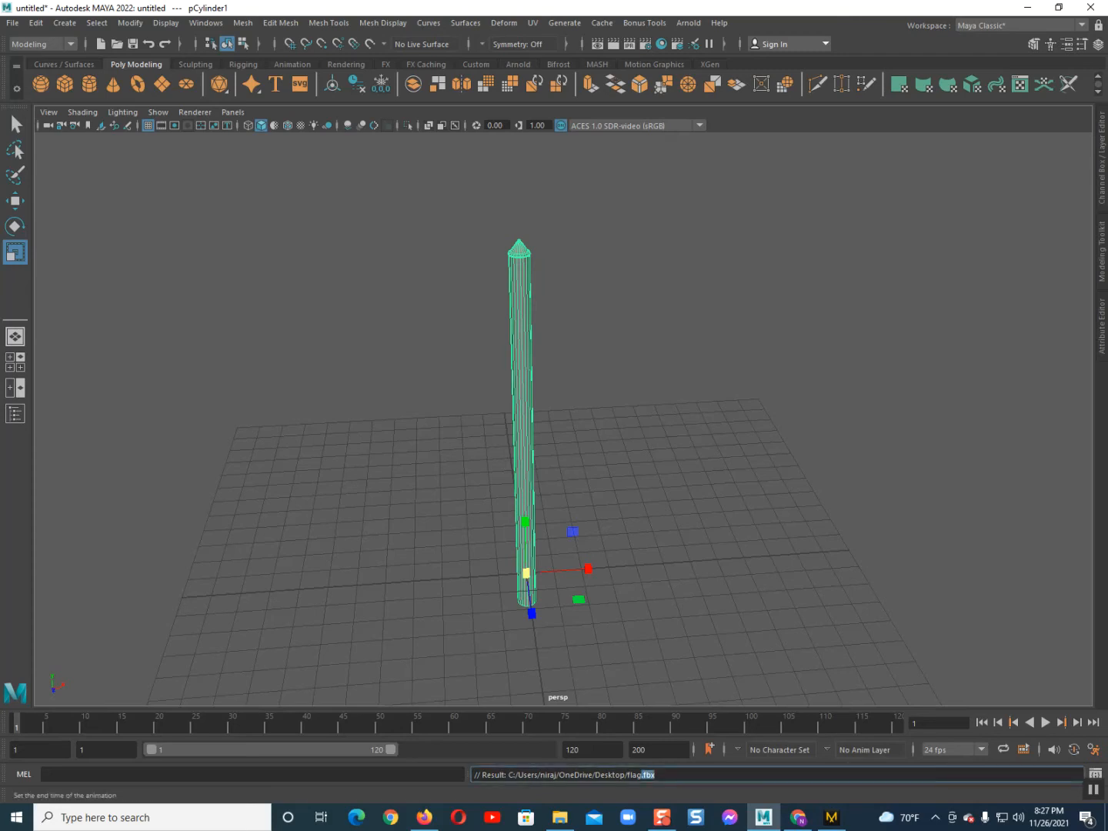
# Switch to Marvelous Designer.
pyautogui.hotkey('alt', 'd')
pyautogui.click(523, 423)
pyautogui.hotkey('alt', 'd')
pyautogui.click(832, 818)
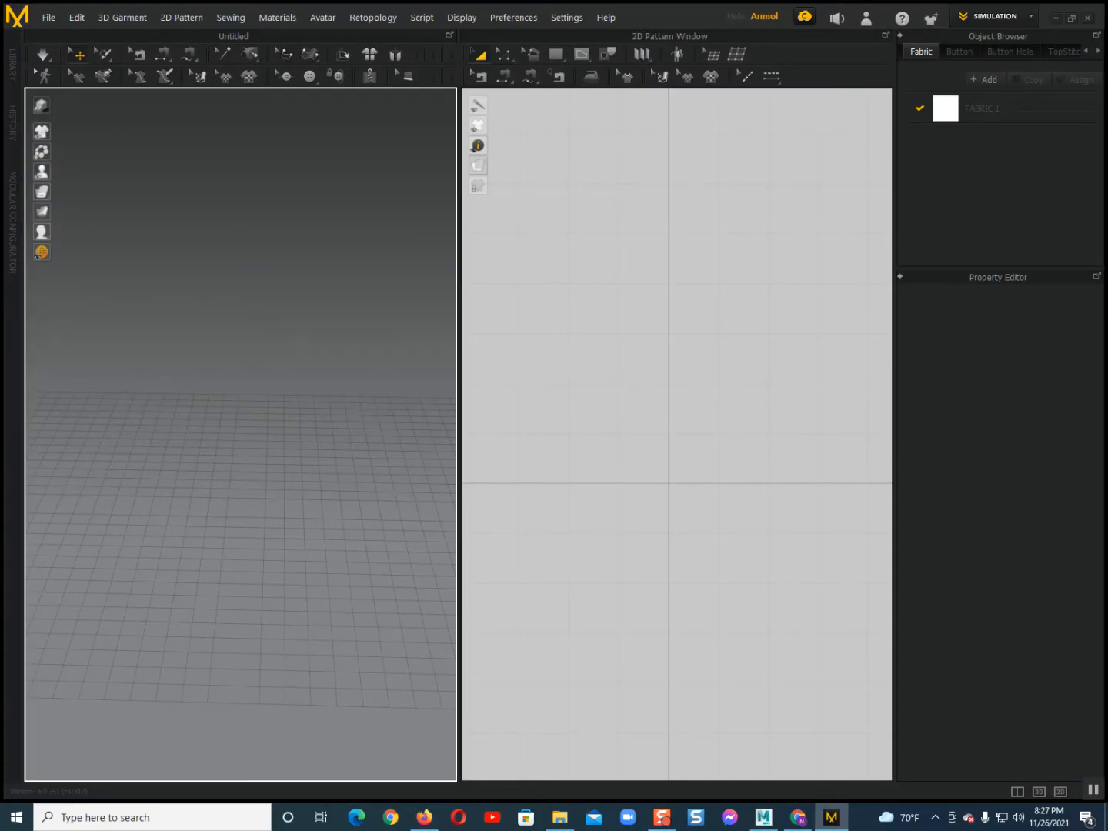
pyautogui.click(48, 17)
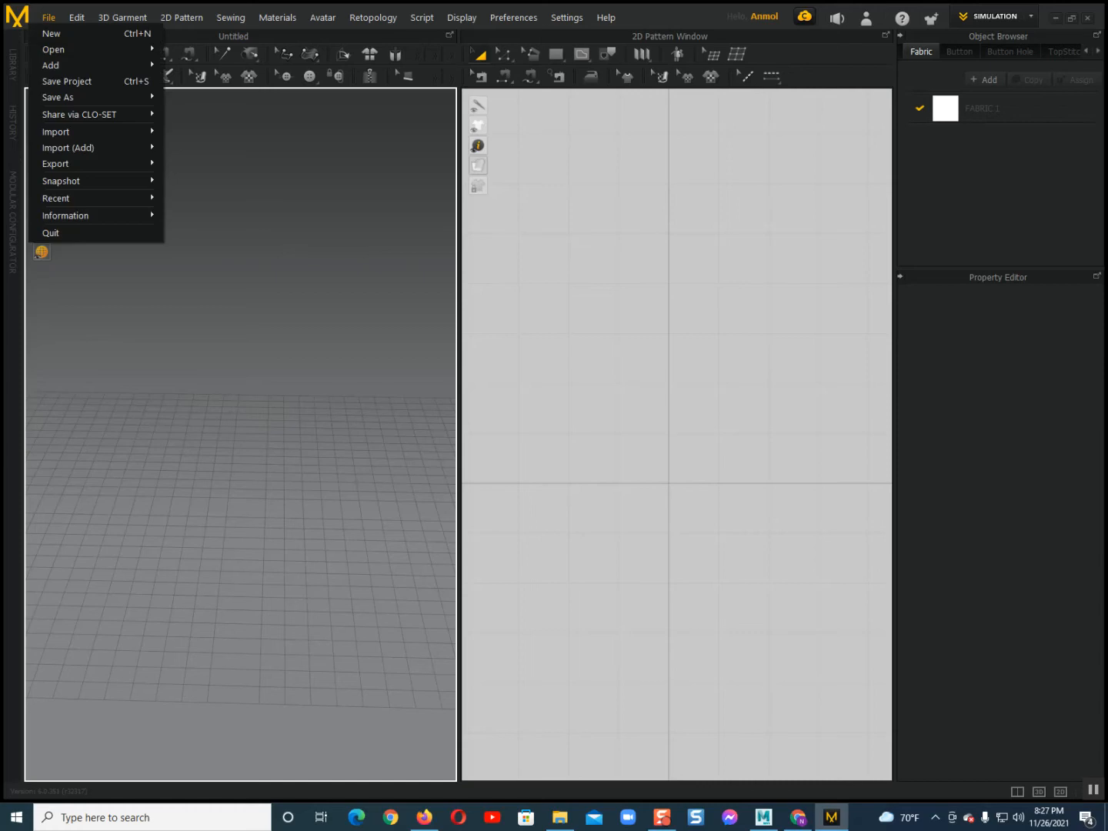
pyautogui.moveTo(58, 131)
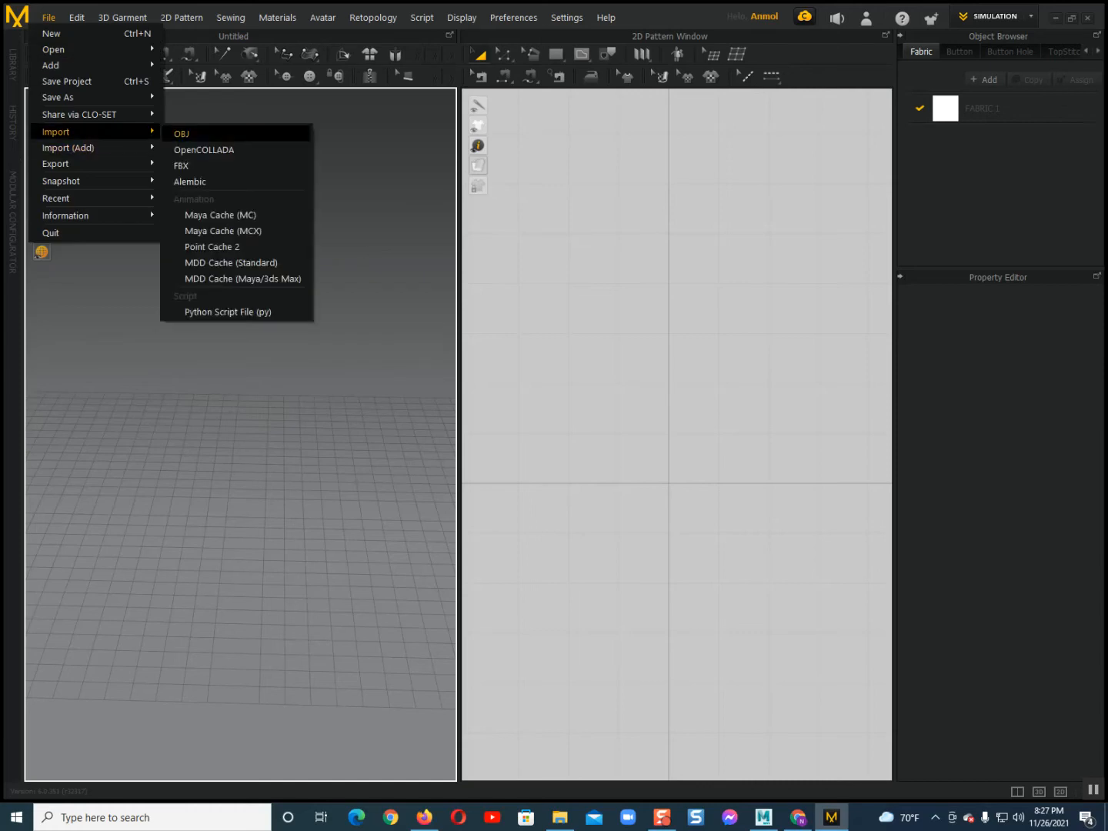
pyautogui.click(182, 131)
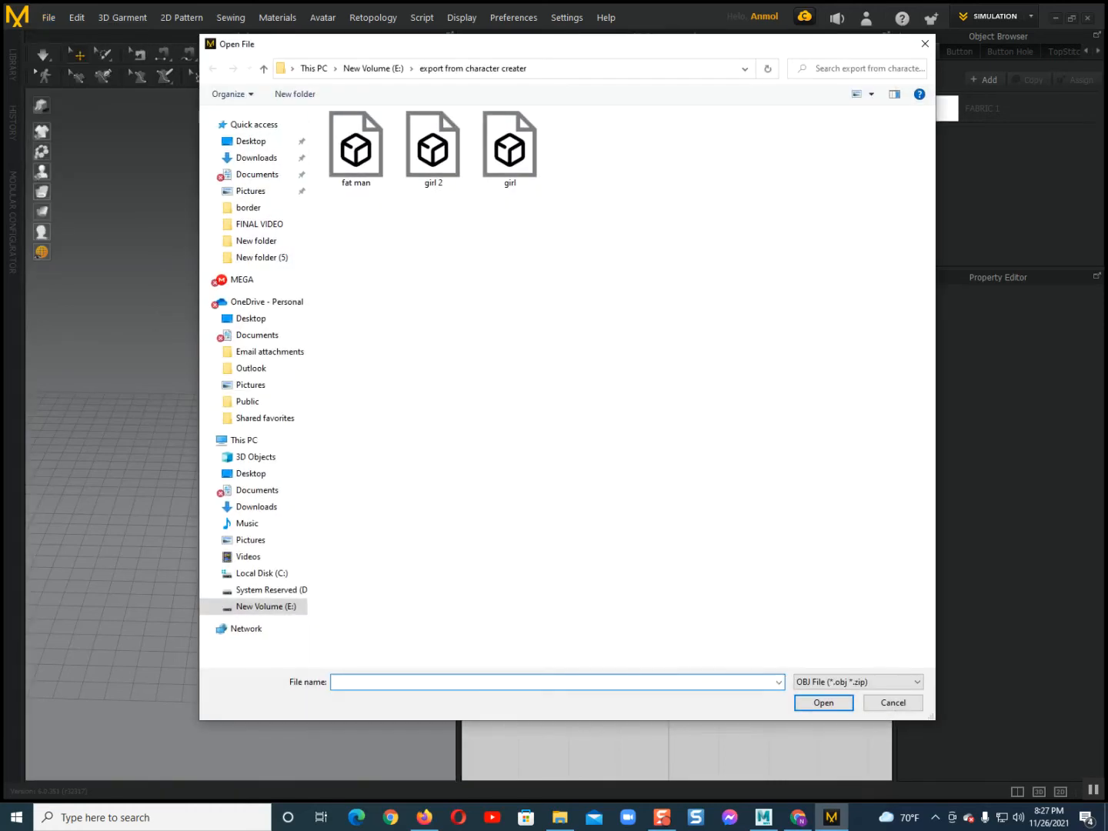
pyautogui.click(925, 44)
# Import the flag FBX file from the Desktop at 100% scale in cm (DAZ Studio), with arrangement points added automatically.
pyautogui.click(49, 17)
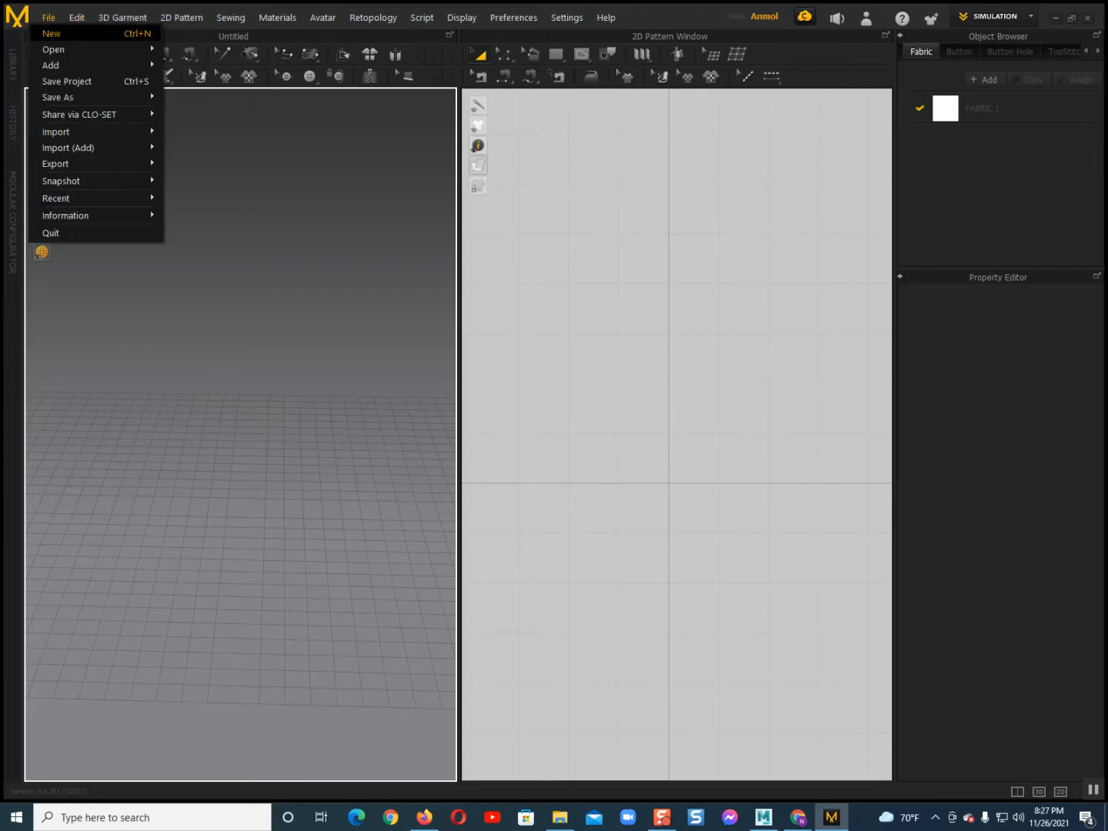
pyautogui.moveTo(59, 133)
pyautogui.click(181, 165)
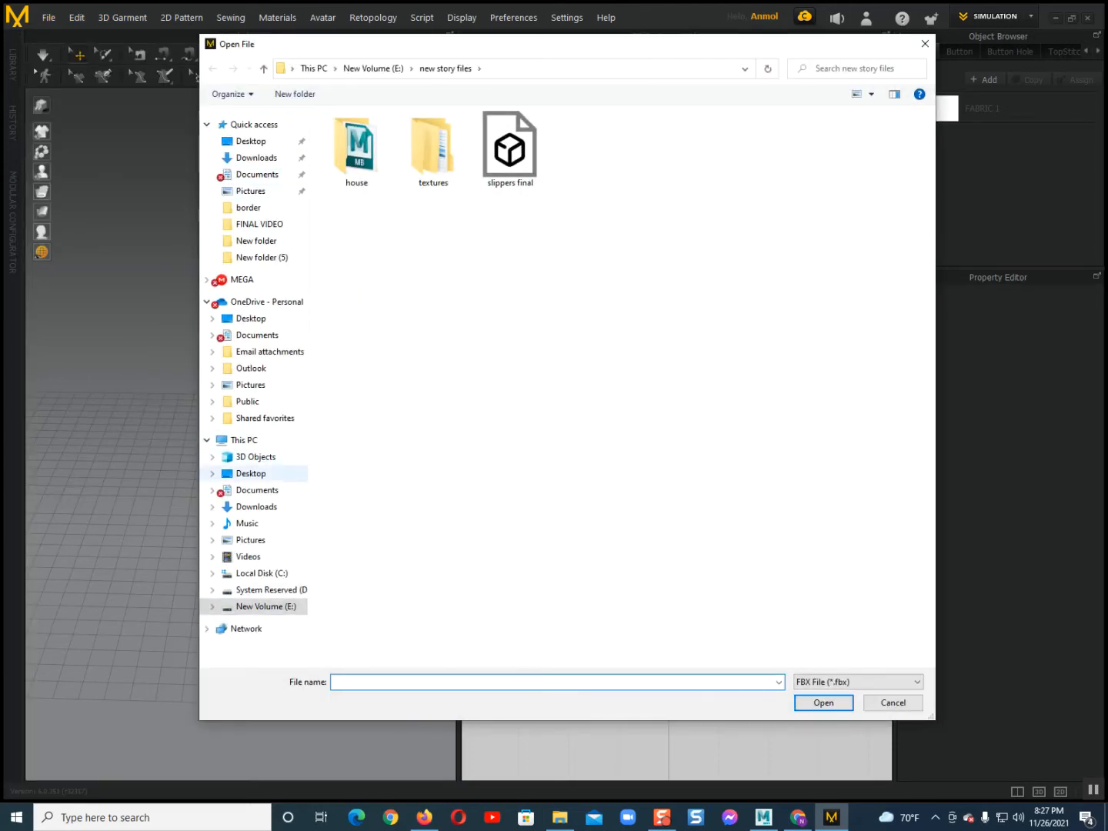
pyautogui.click(250, 474)
pyautogui.click(434, 150)
pyautogui.press('Return')
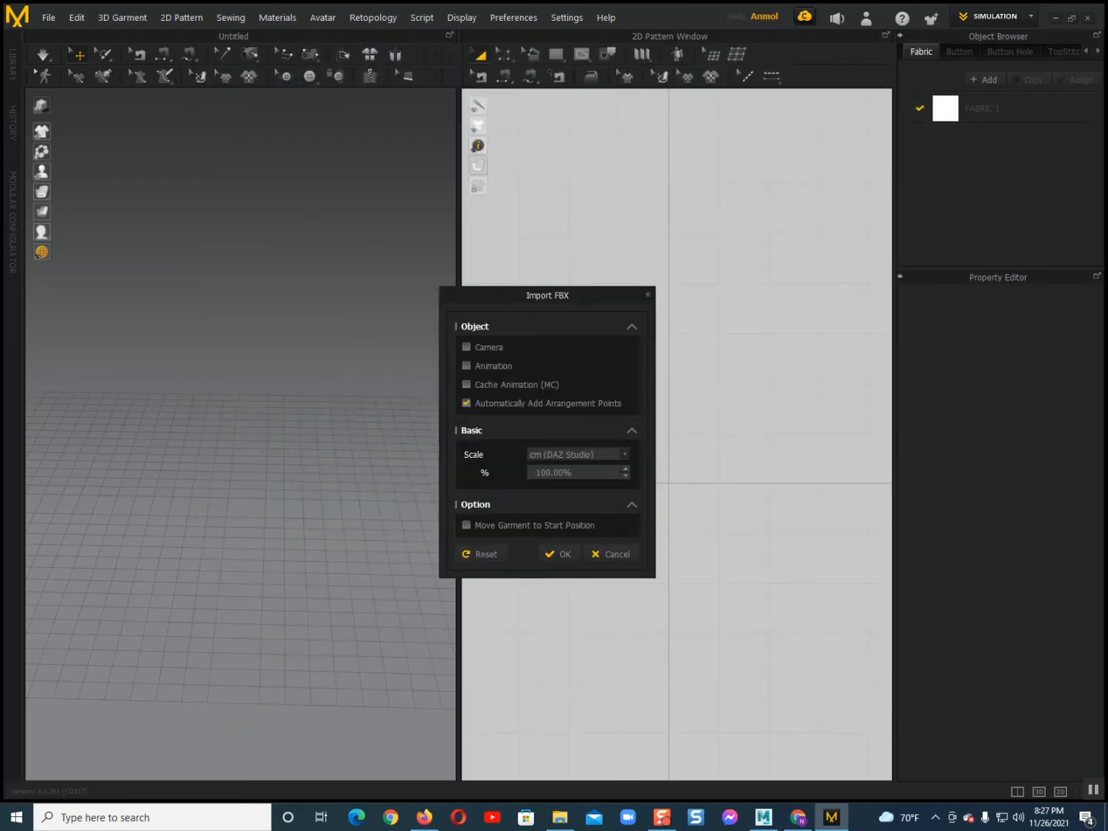
pyautogui.press('Return')
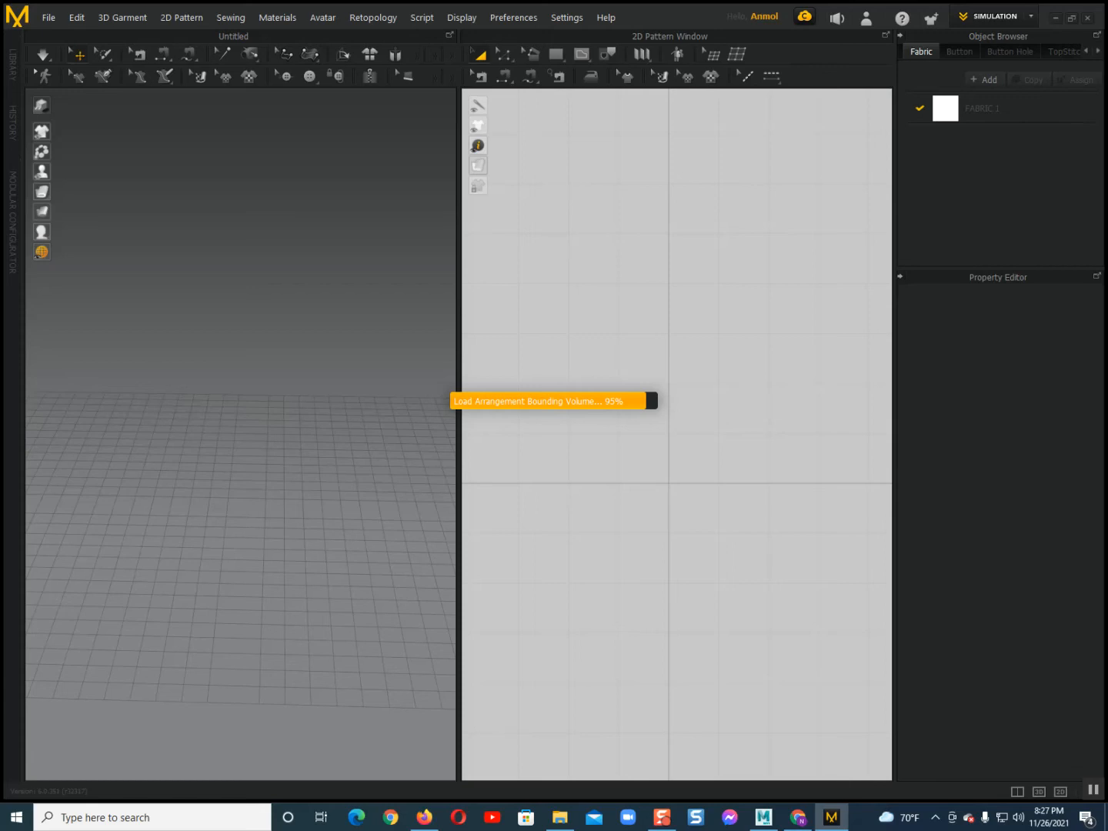
# Confirm the pole import, then select and deselect the pole while examining it in the 3D view.
pyautogui.press('Return')
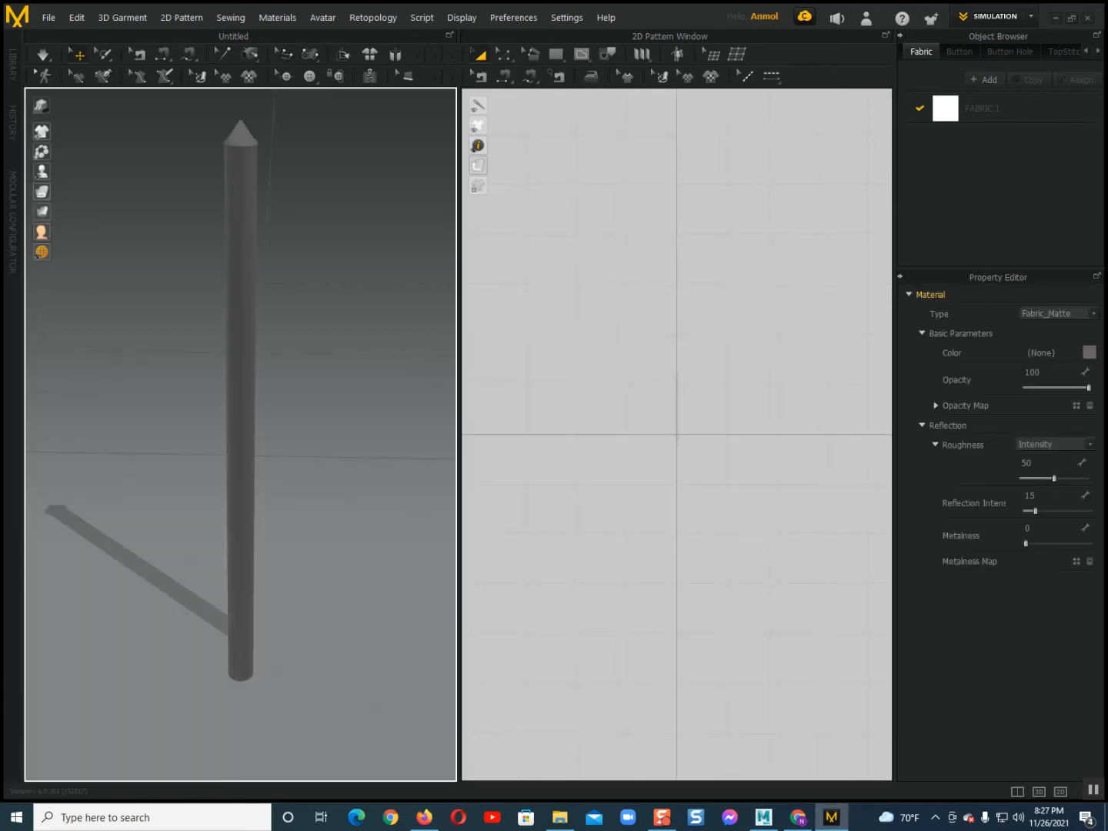
pyautogui.scroll(-12, 239, 434)
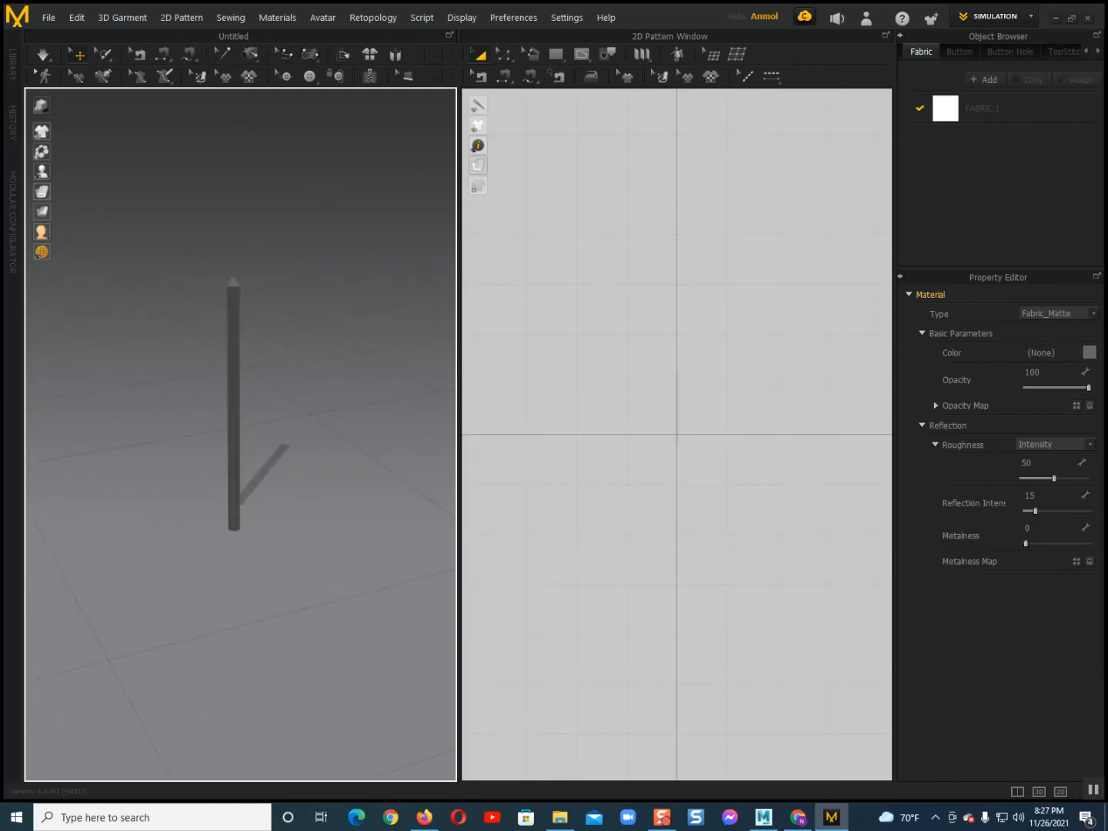
pyautogui.click(233, 425)
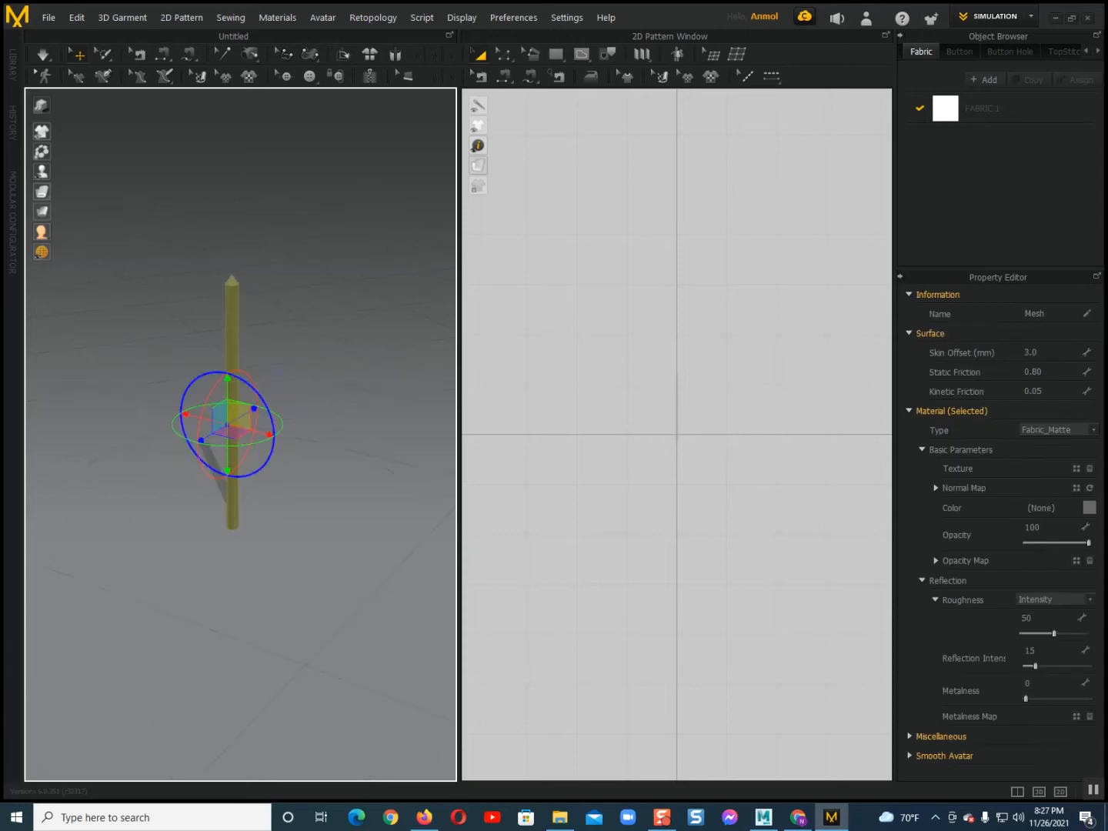
pyautogui.moveTo(308, 462); pyautogui.dragTo(266, 469, button='right')
pyautogui.click(276, 373)
# Draw a rectangular flag pattern with a perimeter of about 29.2 cm beside the upper part of the pole silhouette.
pyautogui.scroll(1, 240, 426)
pyautogui.scroll(7, 758, 392)
pyautogui.moveTo(586, 395); pyautogui.dragTo(860, 385, button='middle')
pyautogui.scroll(2, 632, 414)
pyautogui.moveTo(632, 414); pyautogui.dragTo(588, 559, button='middle')
pyautogui.scroll(6, 606, 440)
pyautogui.scroll(-1, 594, 517)
pyautogui.scroll(2, 581, 535)
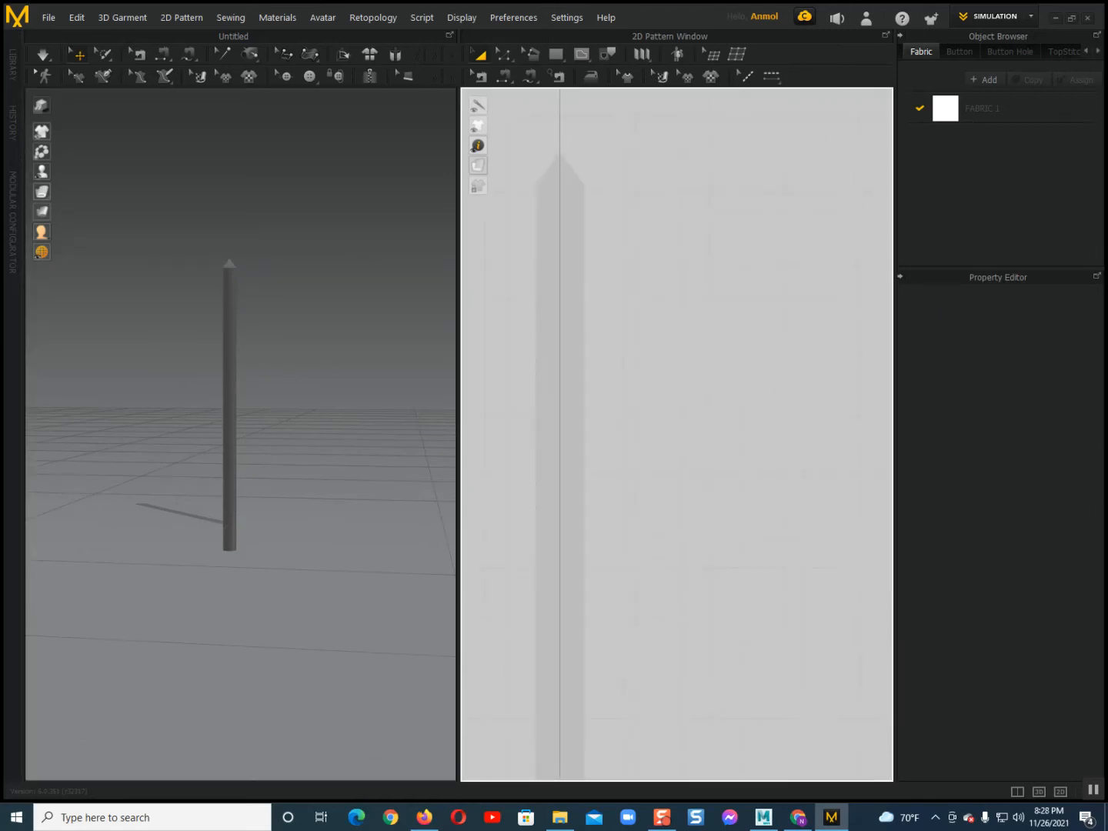
pyautogui.scroll(-3, 621, 269)
pyautogui.moveTo(622, 270); pyautogui.dragTo(556, 300, button='middle')
pyautogui.scroll(-3, 676, 435)
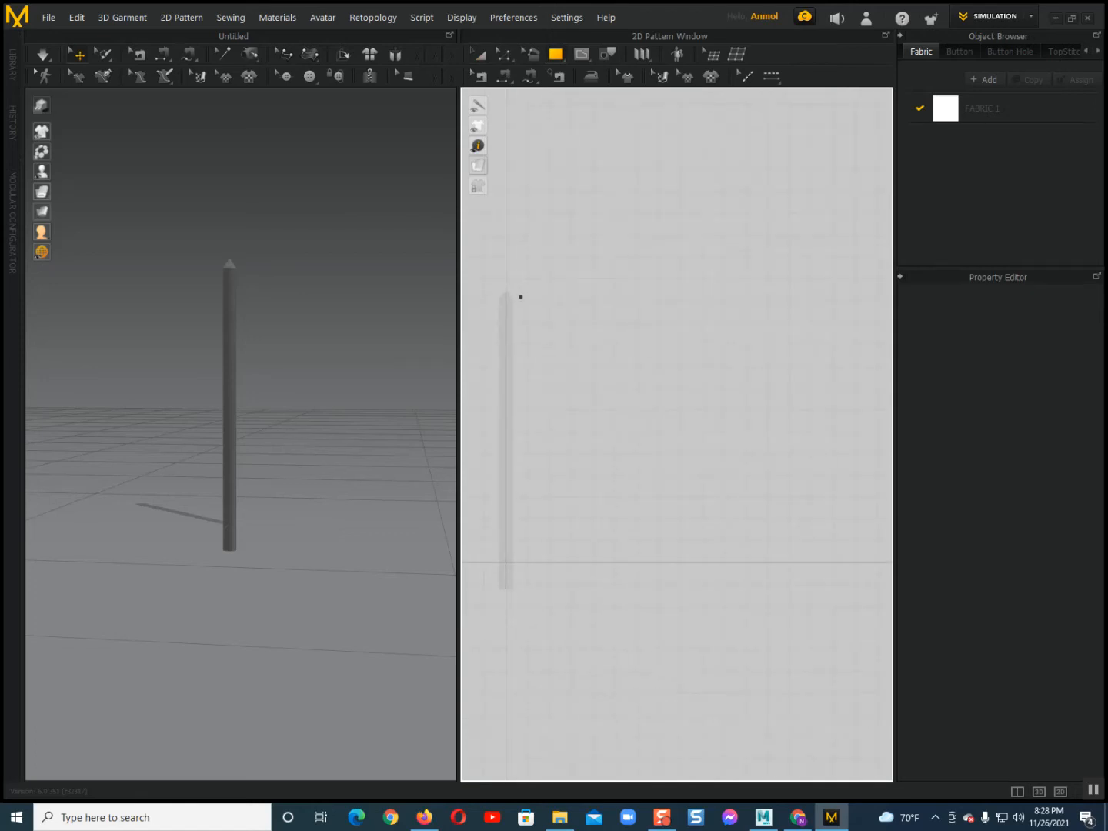
pyautogui.moveTo(520, 297); pyautogui.dragTo(529, 302)
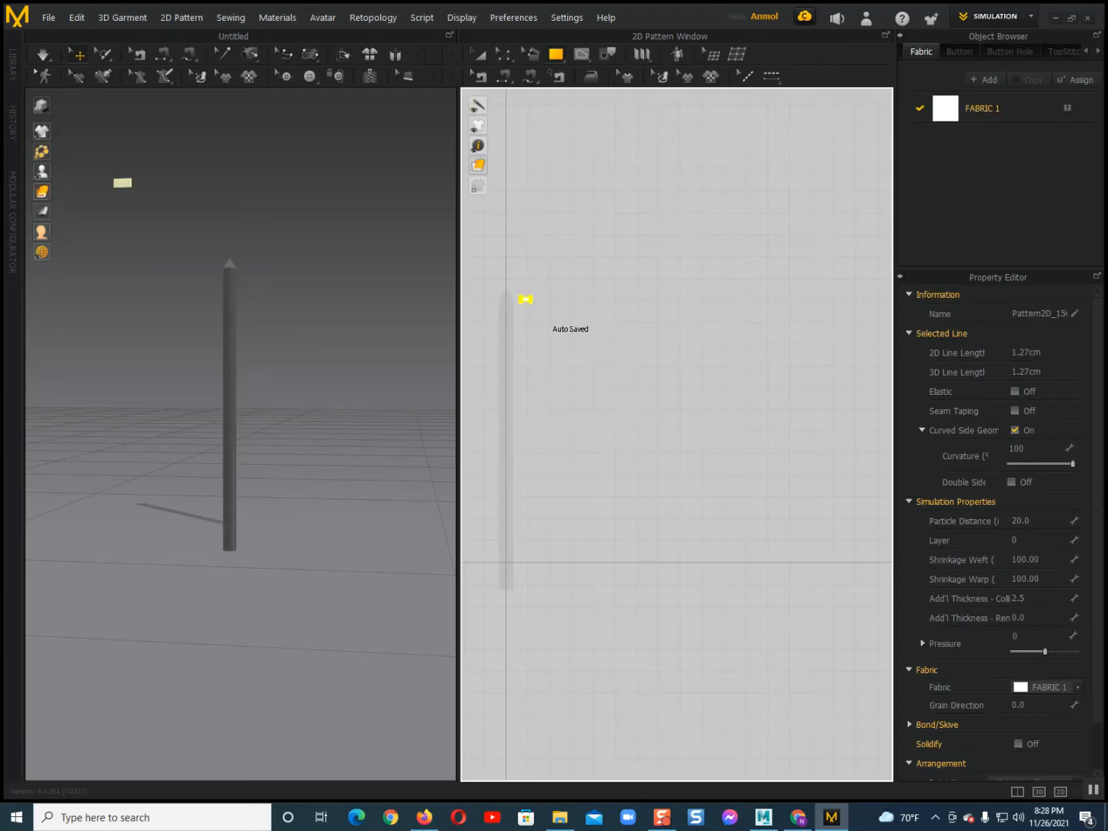
pyautogui.press('Delete')
pyautogui.moveTo(552, 308); pyautogui.dragTo(711, 425)
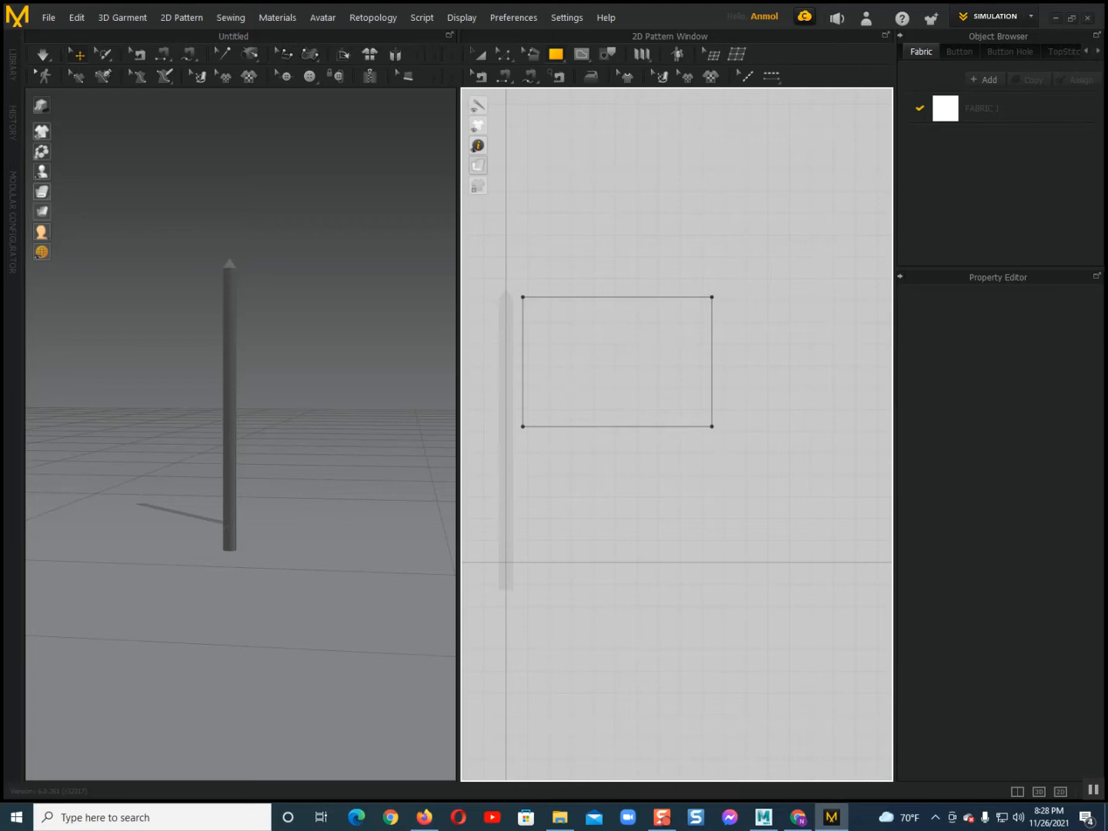
# Move the flag pattern along its depth axis toward the pole in the 3D view.
pyautogui.scroll(-3, 241, 385)
pyautogui.moveTo(241, 346); pyautogui.dragTo(323, 416, button='right')
pyautogui.moveTo(323, 416); pyautogui.dragTo(267, 385, button='middle')
pyautogui.click(400, 498)
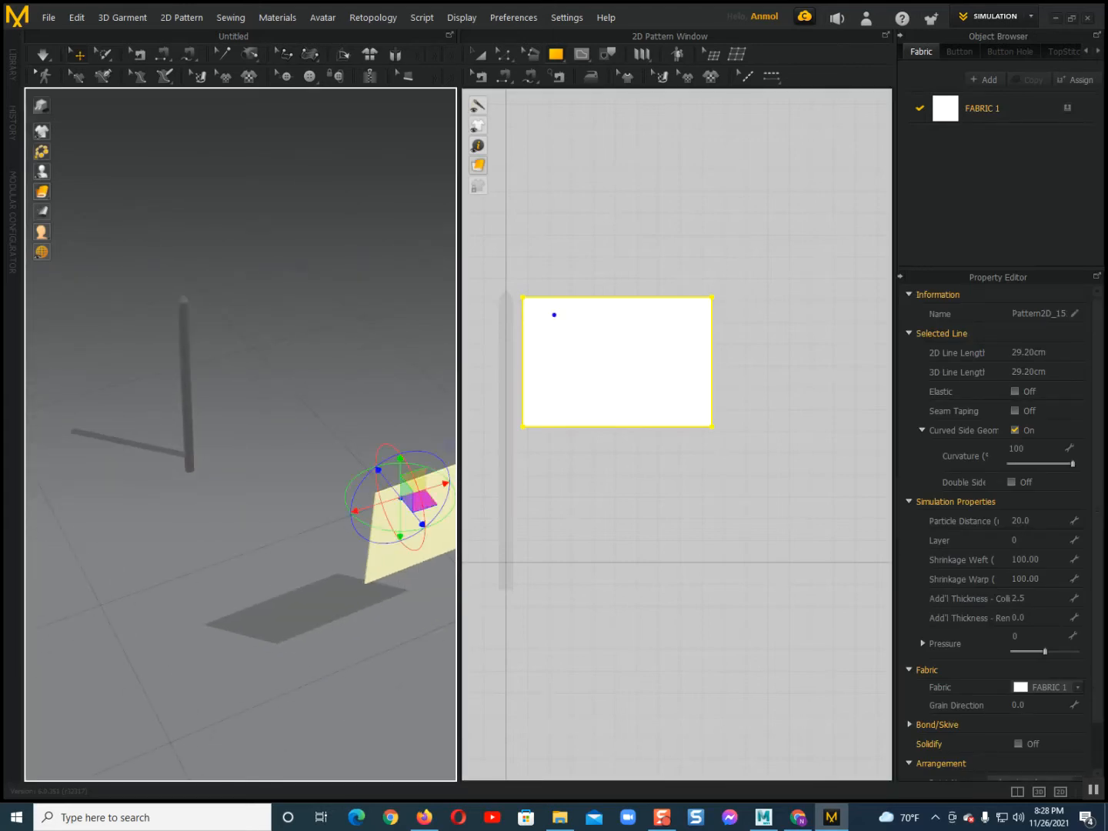
pyautogui.moveTo(421, 524); pyautogui.dragTo(398, 493)
pyautogui.press('Escape')
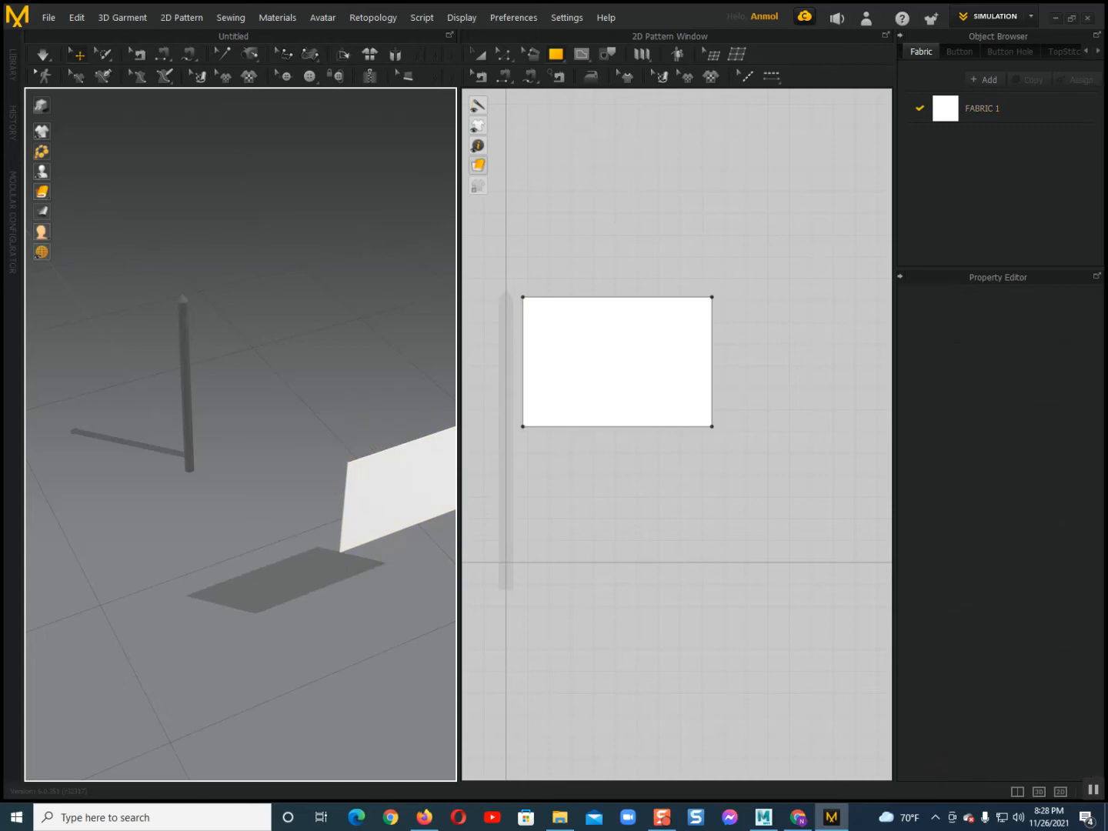
# Position the flag pattern beside the upper part of the pole, bringing it nearly in line with the pole in depth.
pyautogui.click(391, 477)
pyautogui.moveTo(411, 507); pyautogui.dragTo(257, 341)
pyautogui.moveTo(344, 432); pyautogui.dragTo(312, 404, button='right')
pyautogui.press('2')
pyautogui.moveTo(254, 420); pyautogui.dragTo(248, 425)
pyautogui.moveTo(283, 389); pyautogui.dragTo(290, 389, button='right')
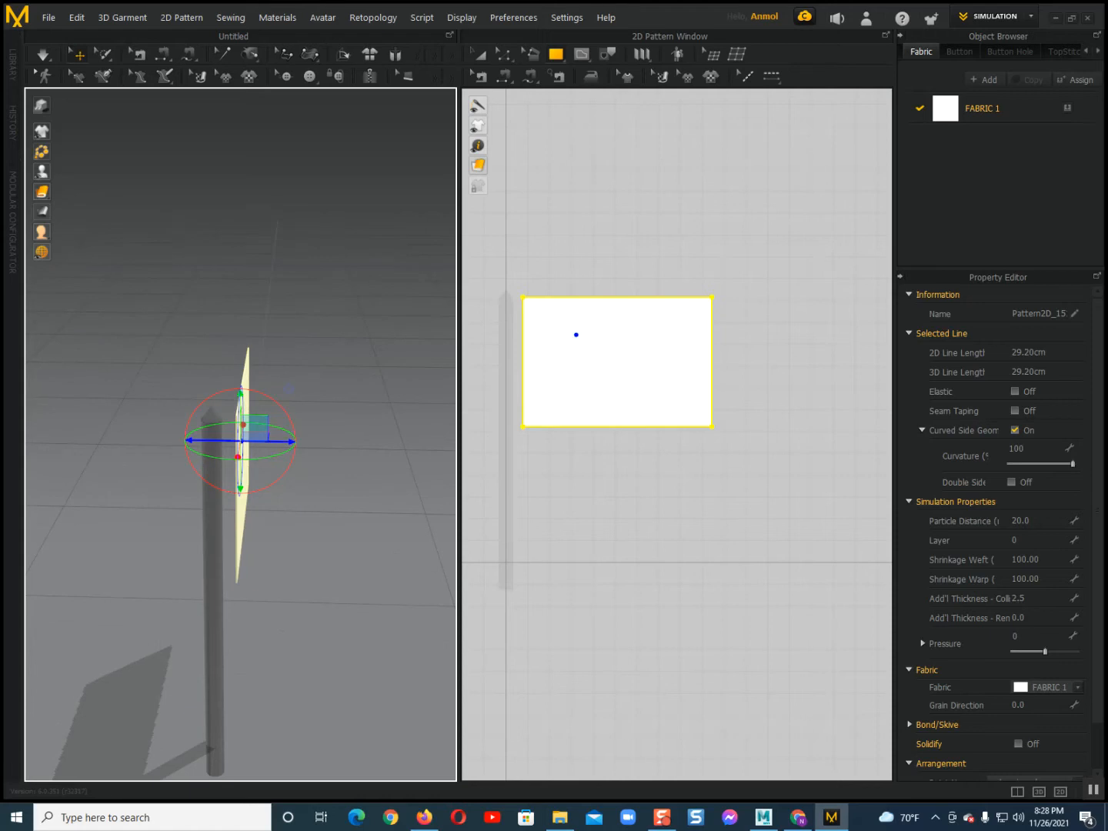
pyautogui.press('2')
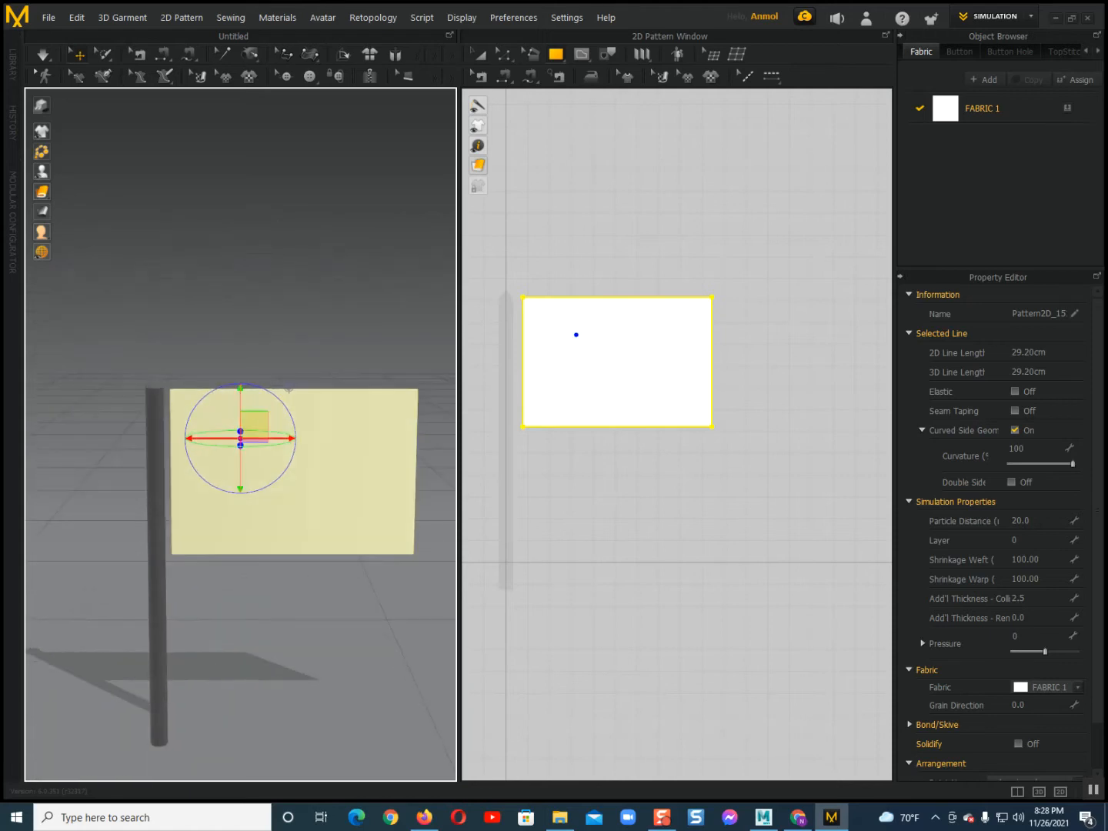
# Try to attach the flag's pole-side edge to the pole with Line Tack on Avatar, starting near the upper corner.
pyautogui.moveTo(289, 387); pyautogui.dragTo(347, 309, button='right')
pyautogui.scroll(2, 324, 305)
pyautogui.scroll(3, 346, 538)
pyautogui.moveTo(347, 539); pyautogui.dragTo(379, 506, button='right')
pyautogui.scroll(1, 241, 547)
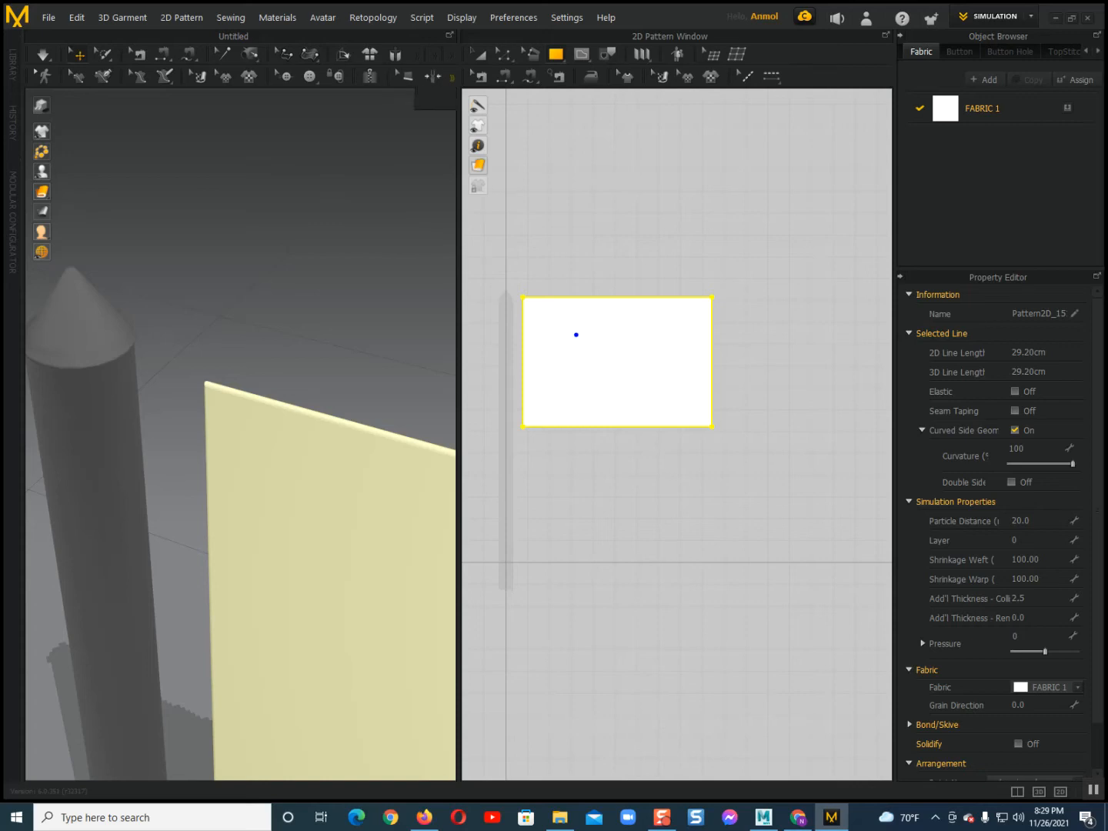
pyautogui.press('Escape')
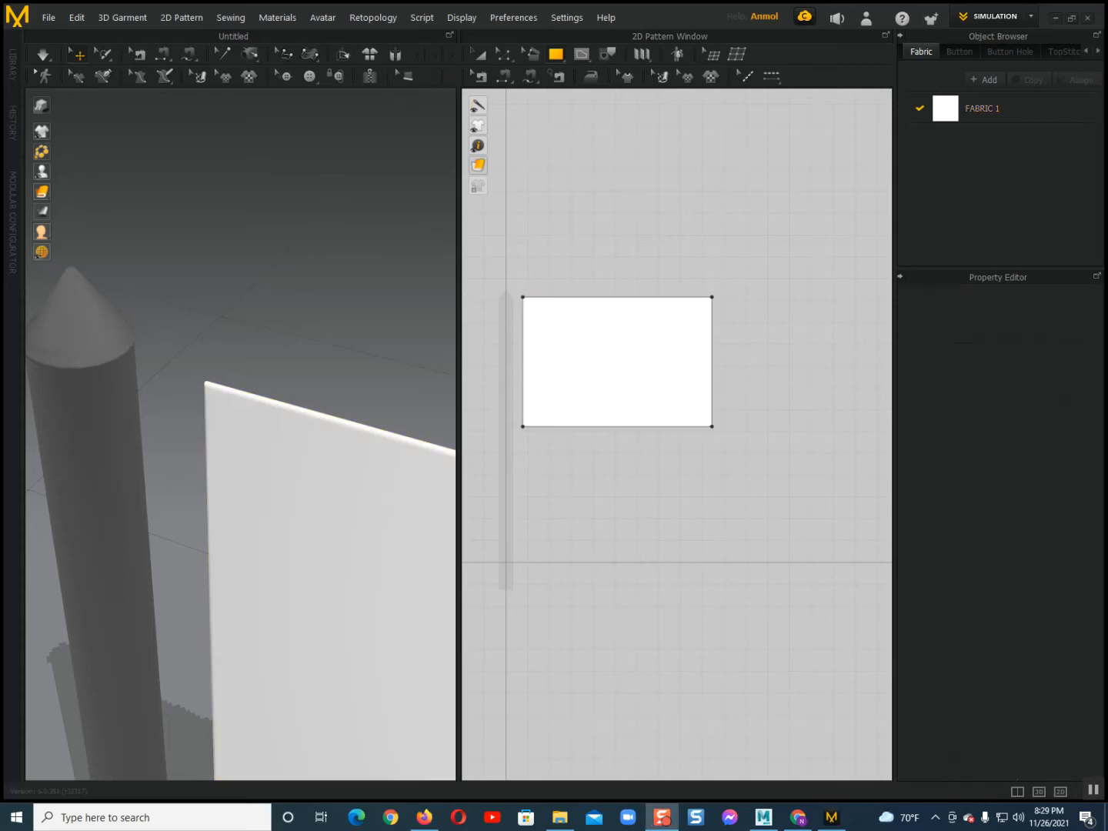
pyautogui.click(310, 54)
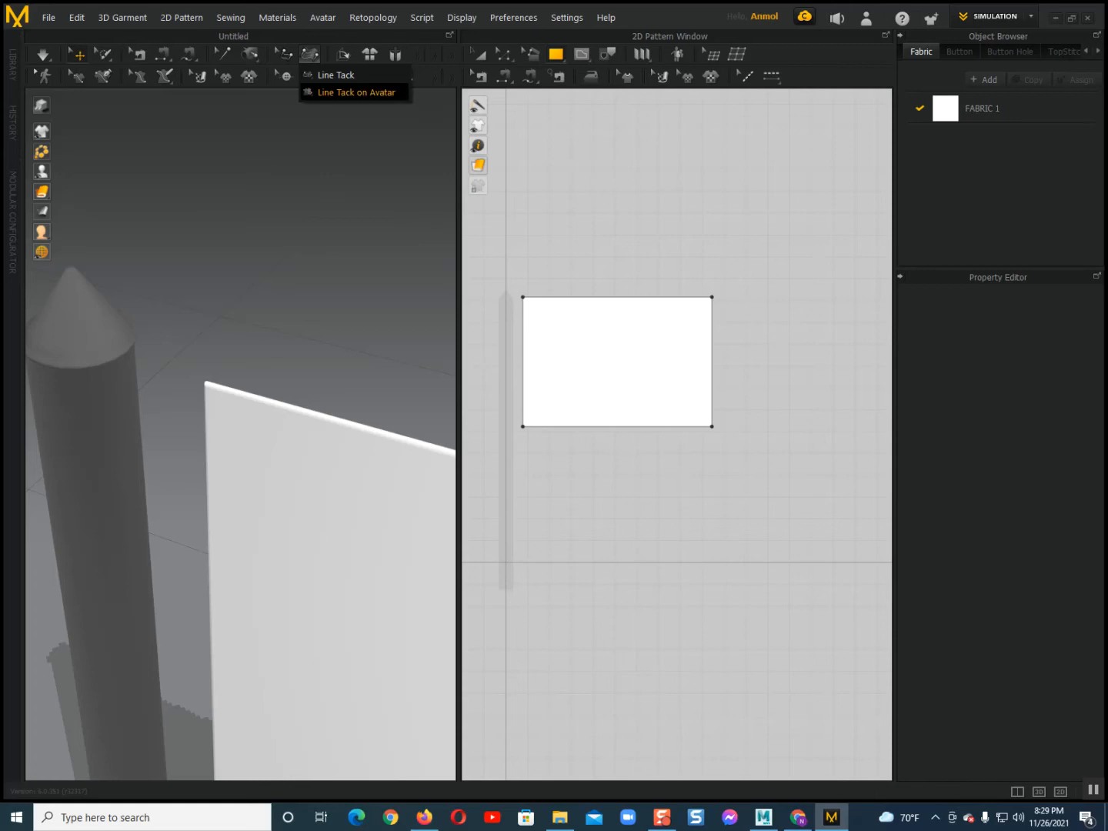
pyautogui.click(357, 93)
pyautogui.scroll(2, 224, 419)
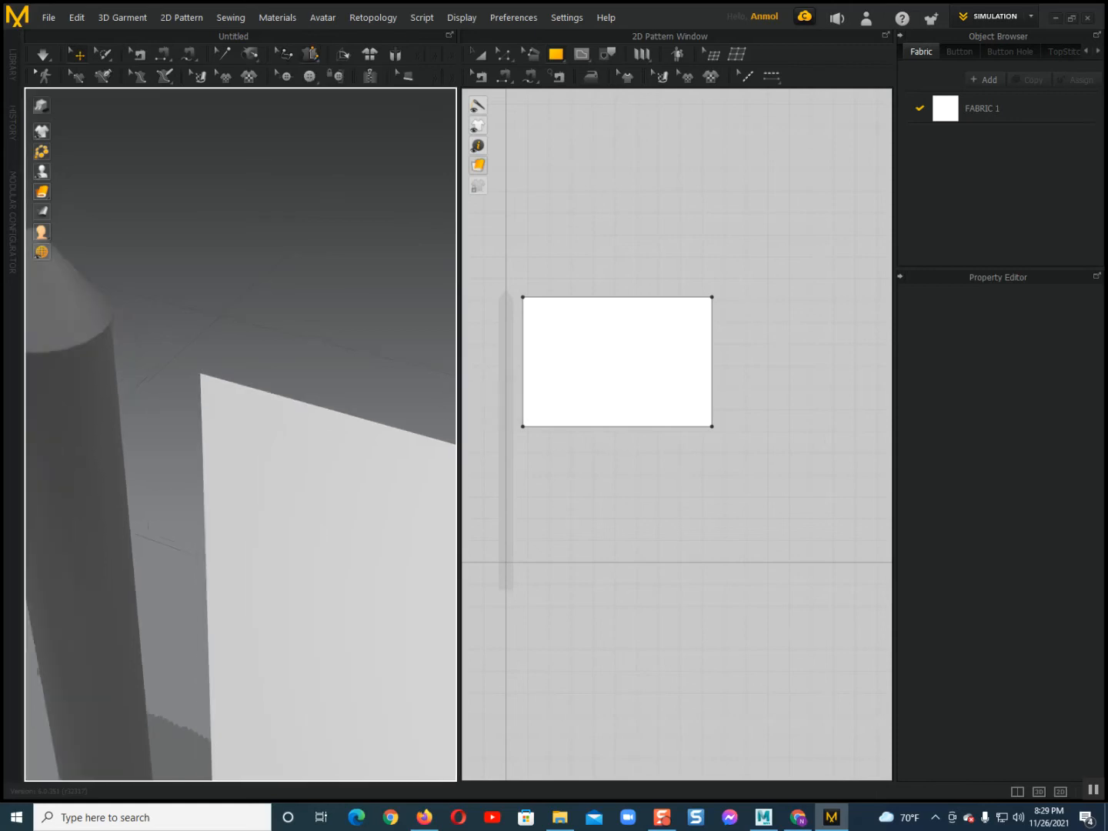
pyautogui.scroll(2, 341, 424)
pyautogui.moveTo(210, 411); pyautogui.dragTo(321, 426, button='middle')
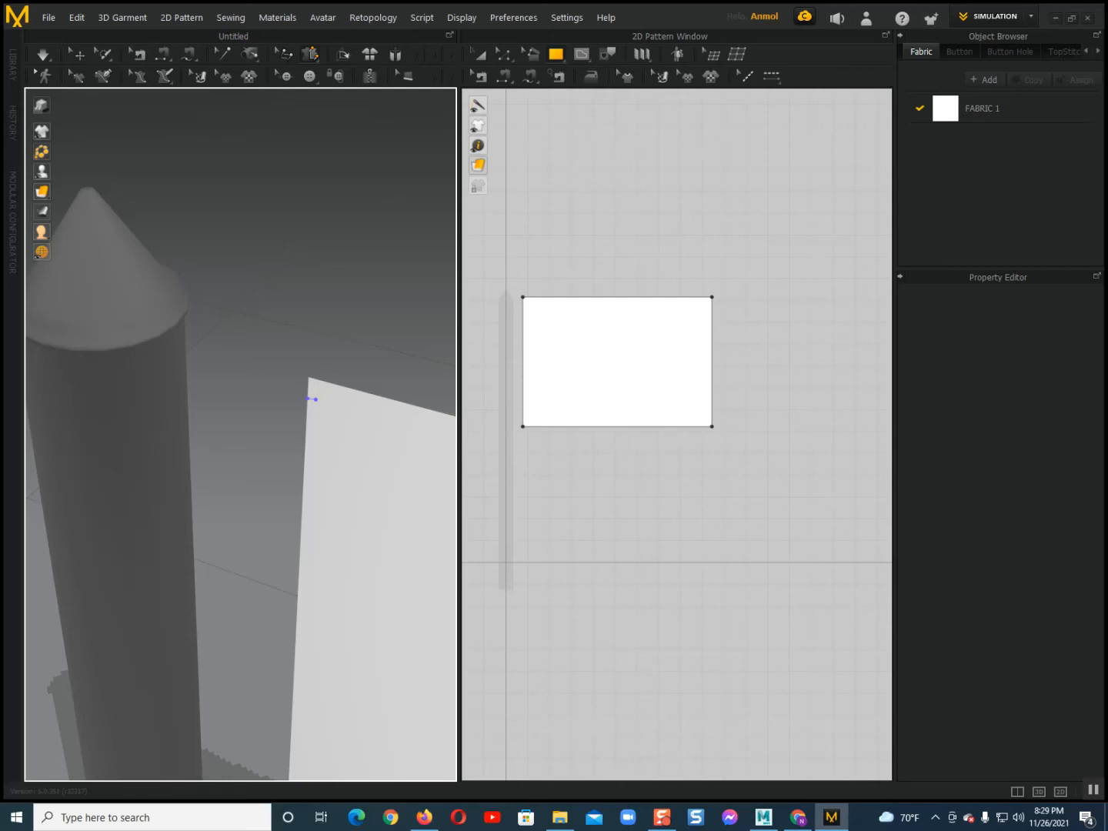
pyautogui.scroll(-2, 314, 400)
pyautogui.moveTo(315, 399); pyautogui.dragTo(176, 408, button='right')
pyautogui.scroll(2, 173, 413)
pyautogui.moveTo(163, 387); pyautogui.dragTo(253, 481, button='middle')
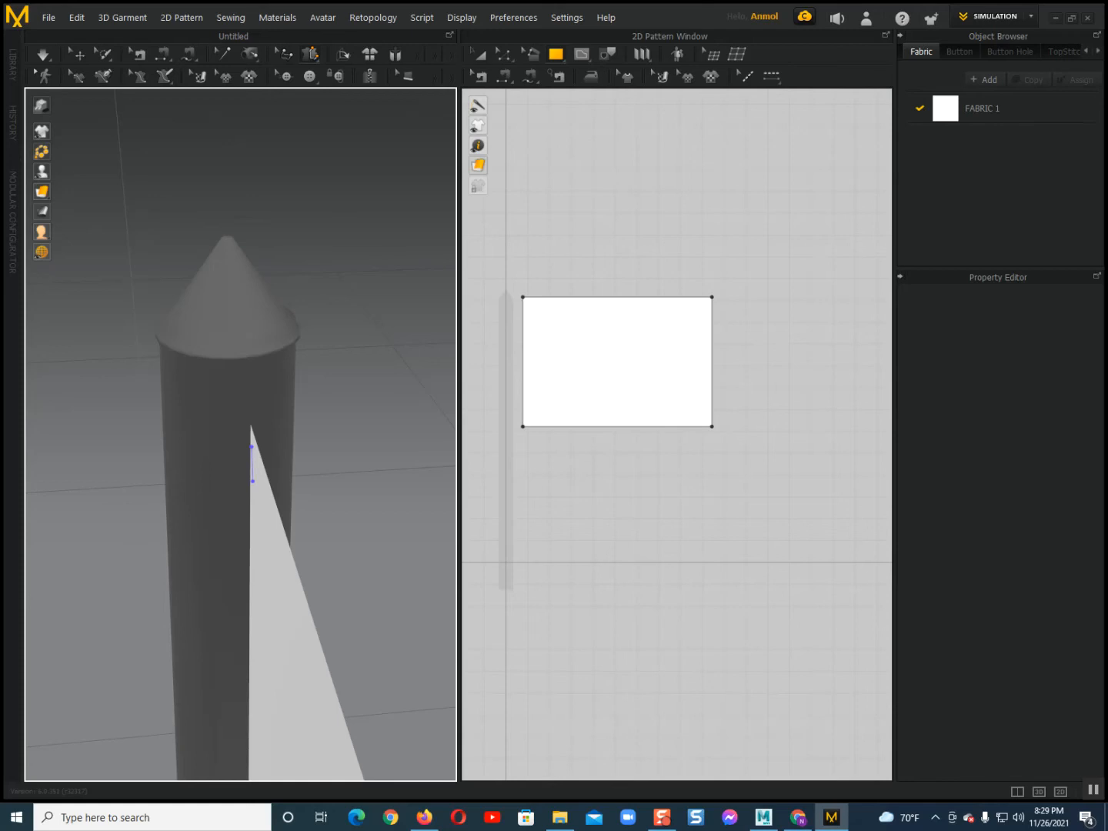
pyautogui.moveTo(252, 481); pyautogui.dragTo(324, 493, button='right')
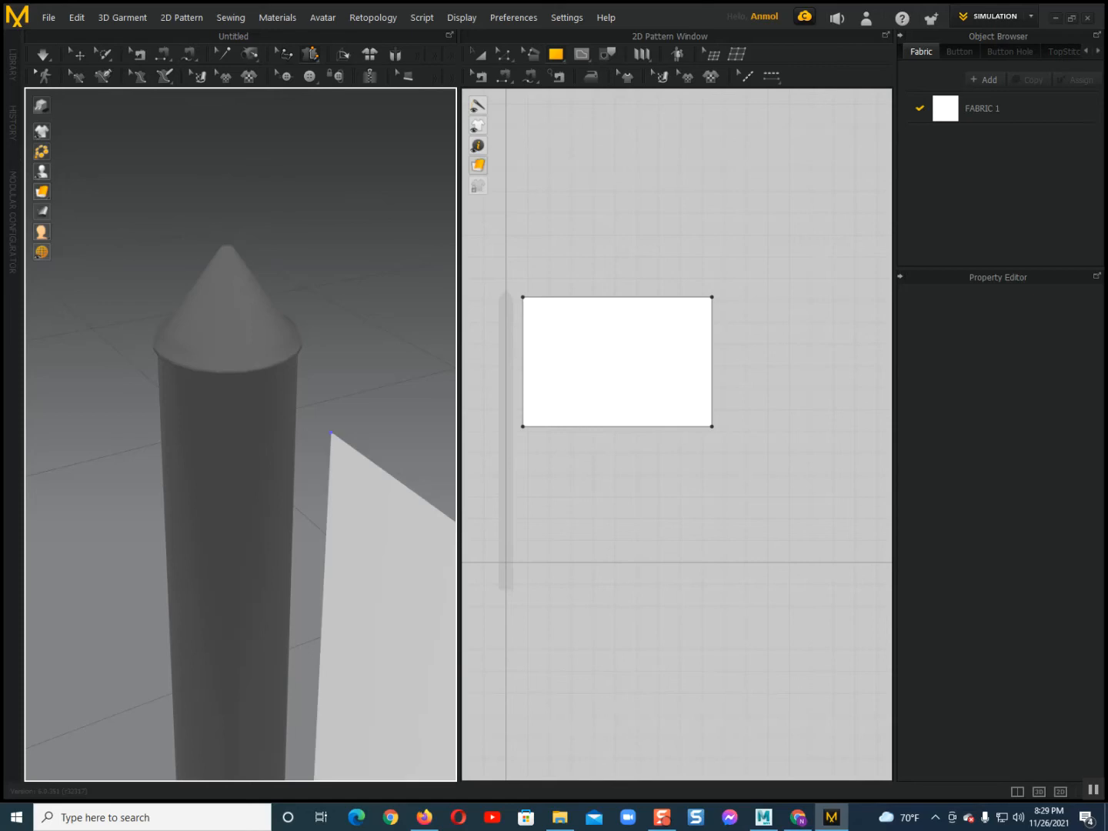
# Examine the flag's pole-side edge and its distance from the pole from several angles.
pyautogui.scroll(3, 240, 434)
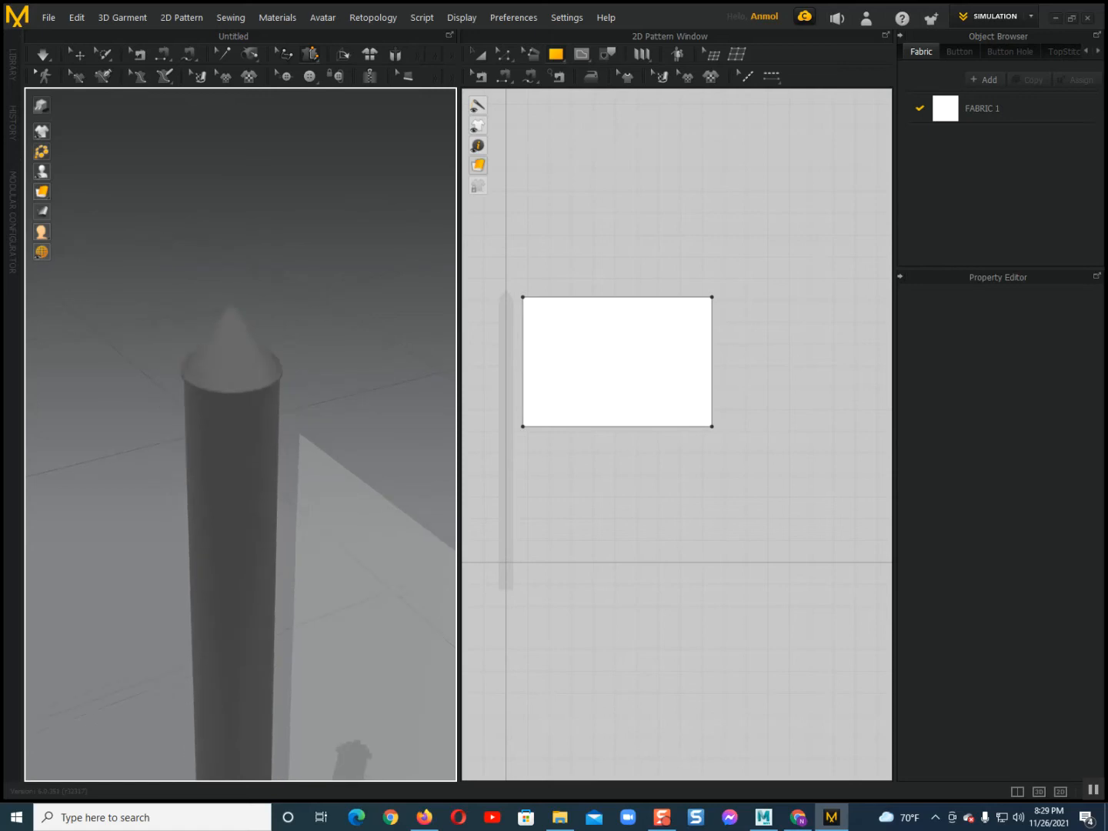
pyautogui.moveTo(240, 435); pyautogui.dragTo(229, 357, button='right')
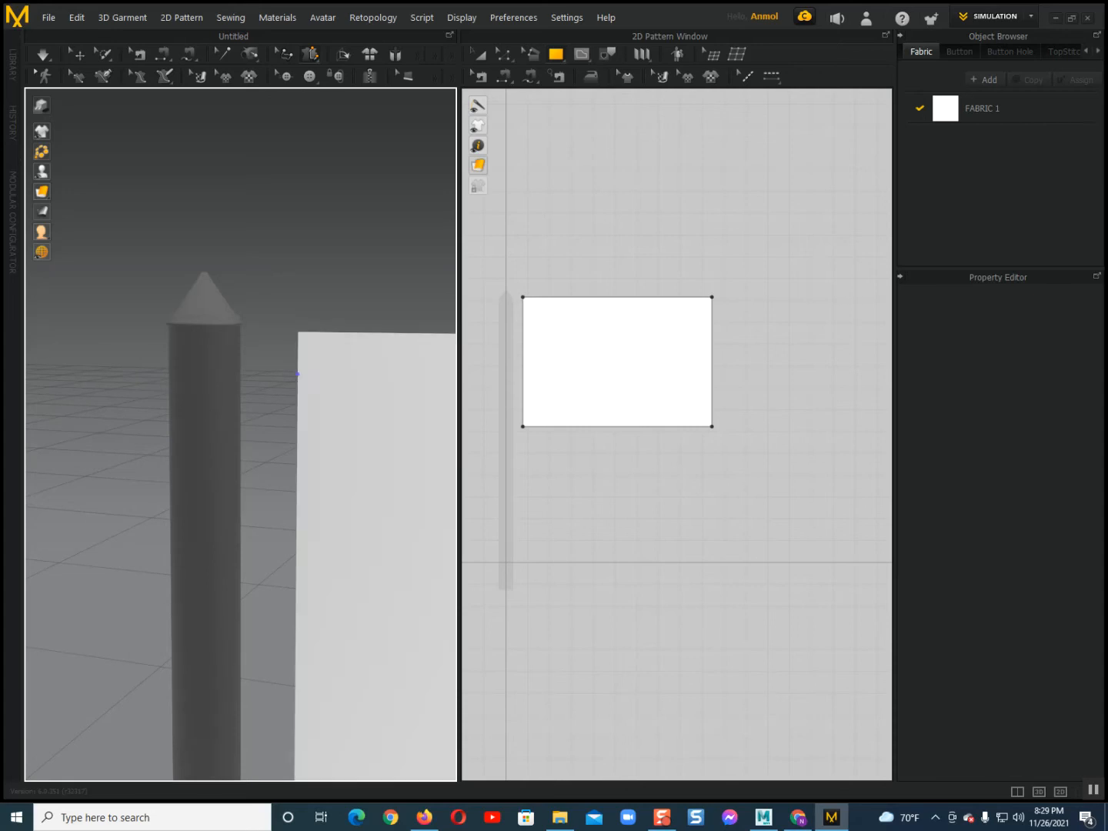
pyautogui.moveTo(320, 390); pyautogui.dragTo(191, 409, button='right')
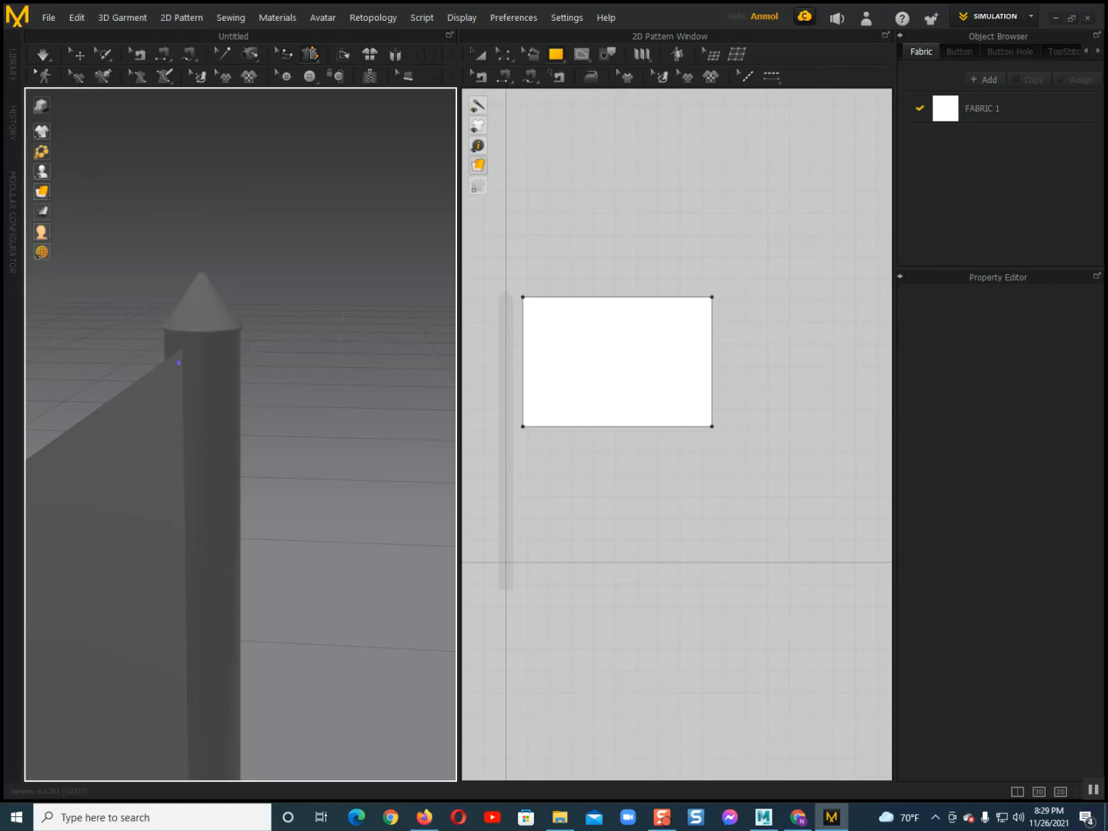
pyautogui.scroll(5, 223, 461)
pyautogui.moveTo(224, 462); pyautogui.dragTo(275, 461, button='middle')
pyautogui.scroll(-3, 309, 539)
pyautogui.moveTo(239, 453); pyautogui.dragTo(176, 405, button='right')
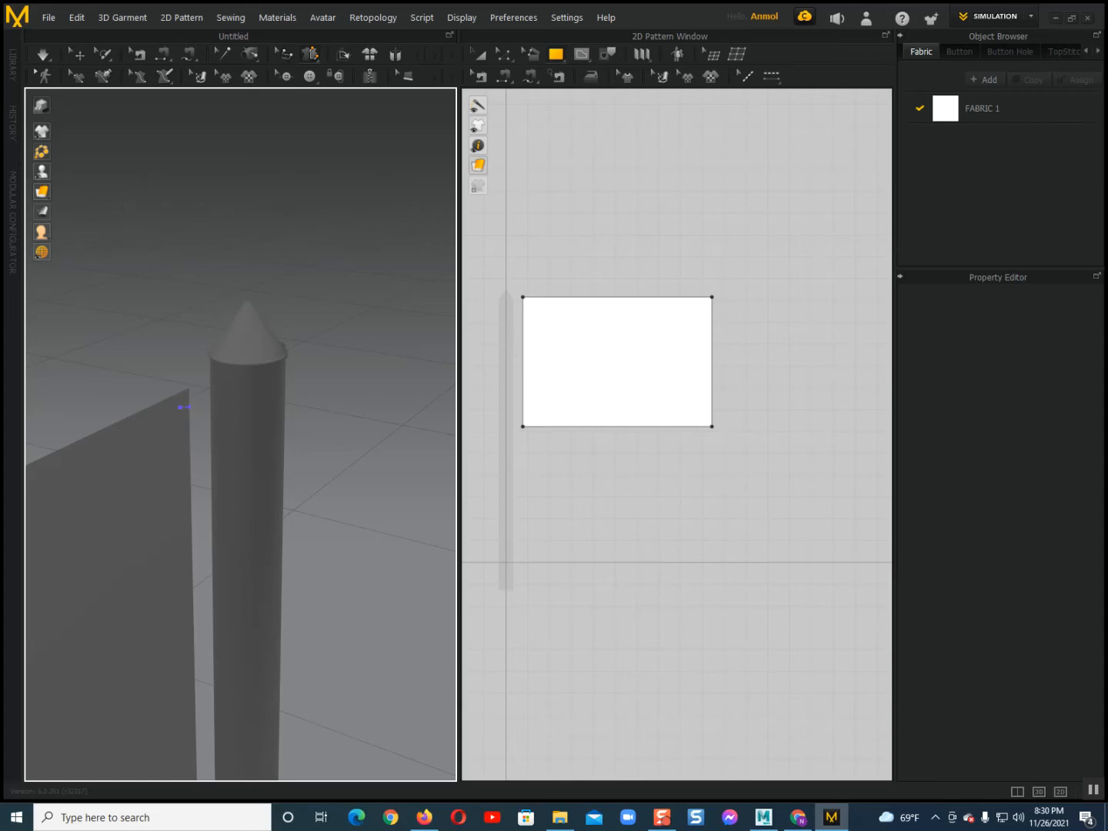
pyautogui.scroll(-2, 218, 433)
pyautogui.moveTo(220, 433); pyautogui.dragTo(240, 414, button='right')
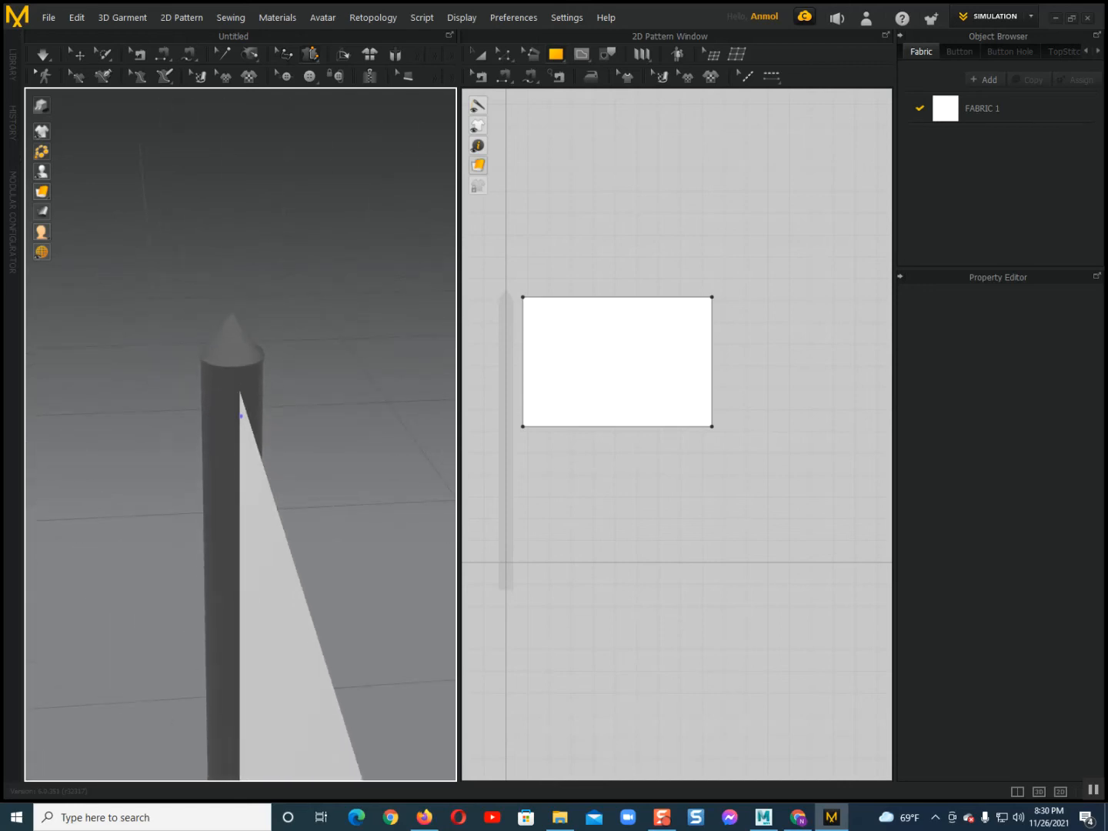
pyautogui.moveTo(240, 414); pyautogui.dragTo(309, 392, button='right')
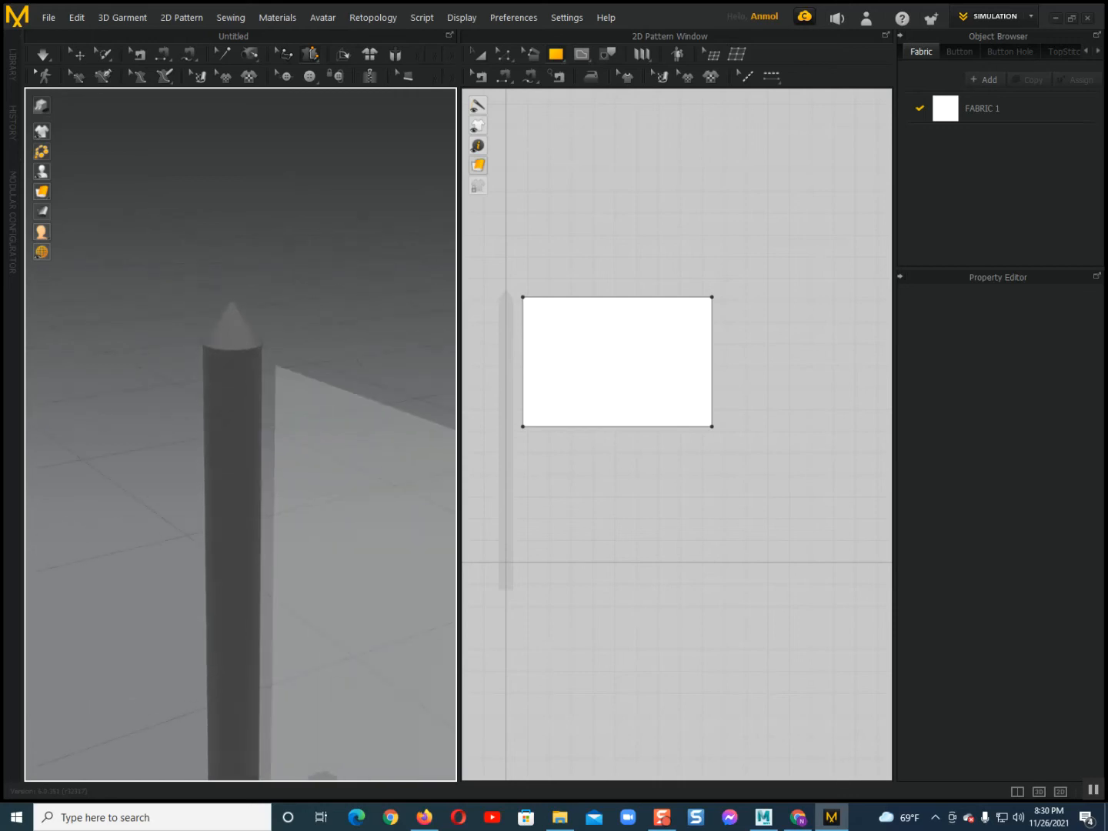
pyautogui.scroll(-4, 241, 435)
pyautogui.moveTo(241, 435); pyautogui.dragTo(204, 345, button='middle')
pyautogui.moveTo(204, 344); pyautogui.dragTo(274, 310, button='right')
pyautogui.scroll(2, 241, 435)
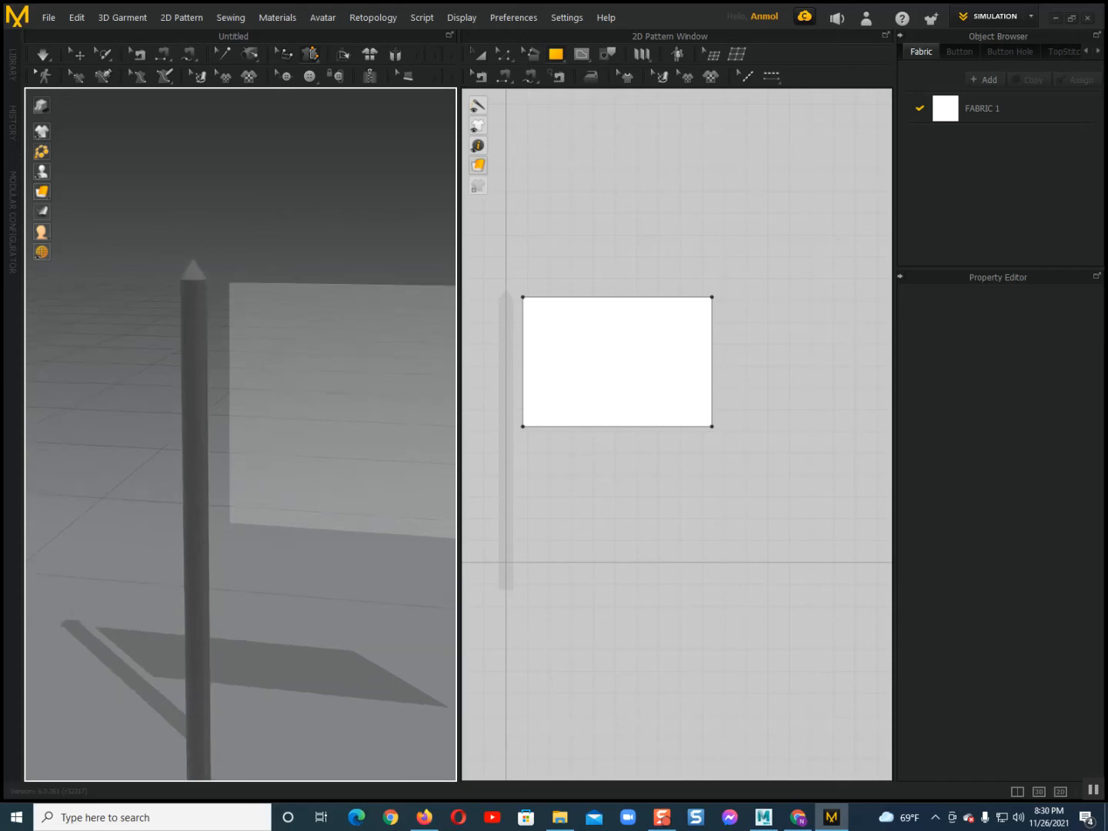
pyautogui.moveTo(240, 435); pyautogui.dragTo(245, 487, button='middle')
pyautogui.moveTo(276, 385); pyautogui.dragTo(376, 562, button='right')
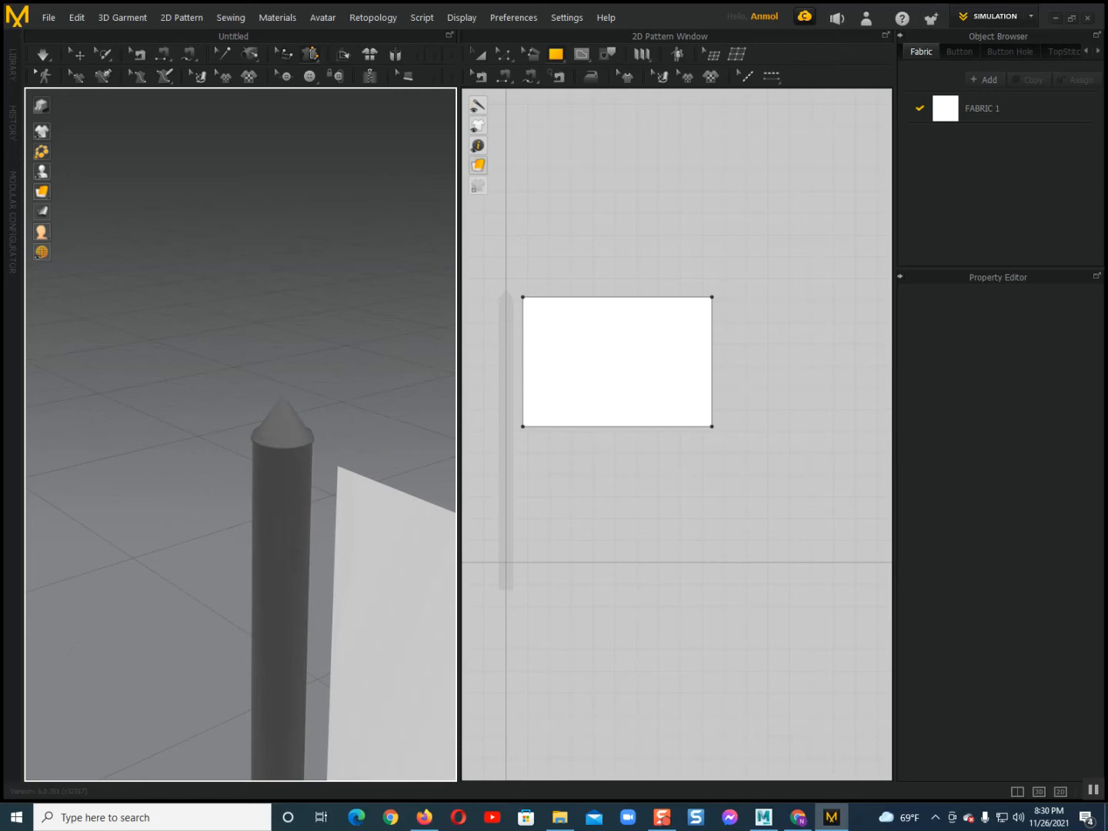
# Try Line Tack at the flag's upper pole-side corner.
pyautogui.click(310, 54)
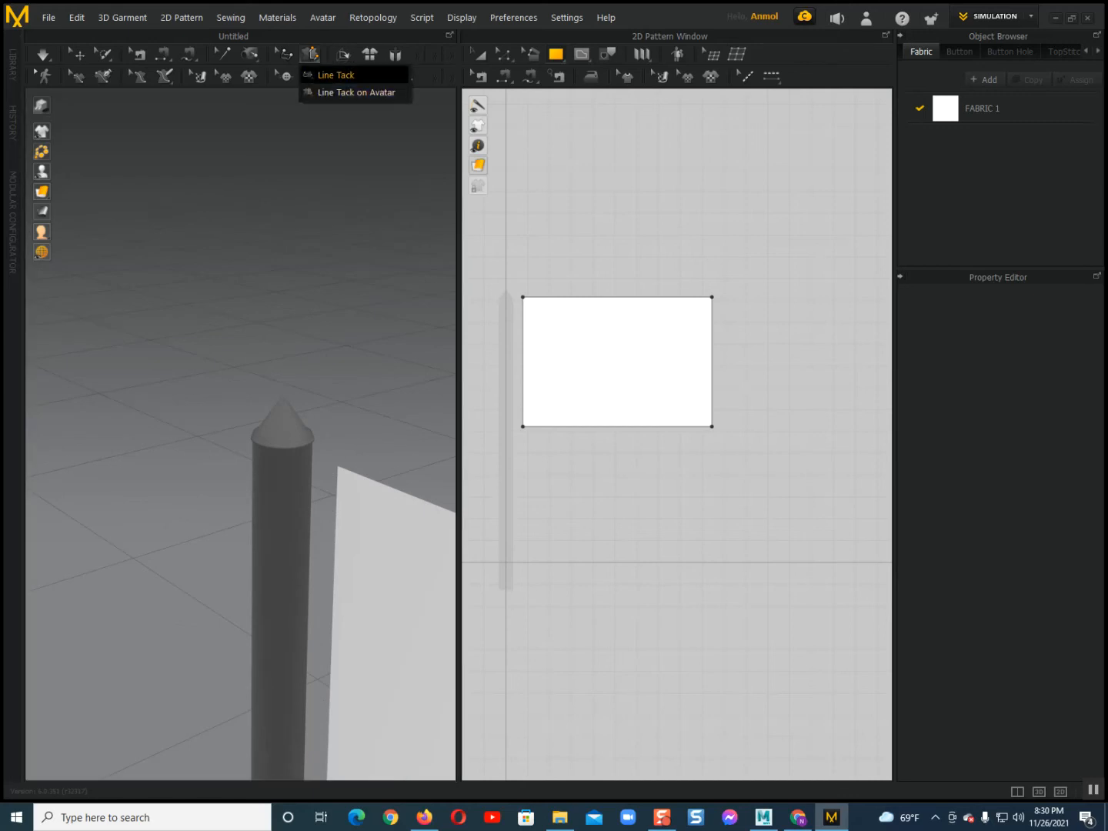
pyautogui.click(335, 75)
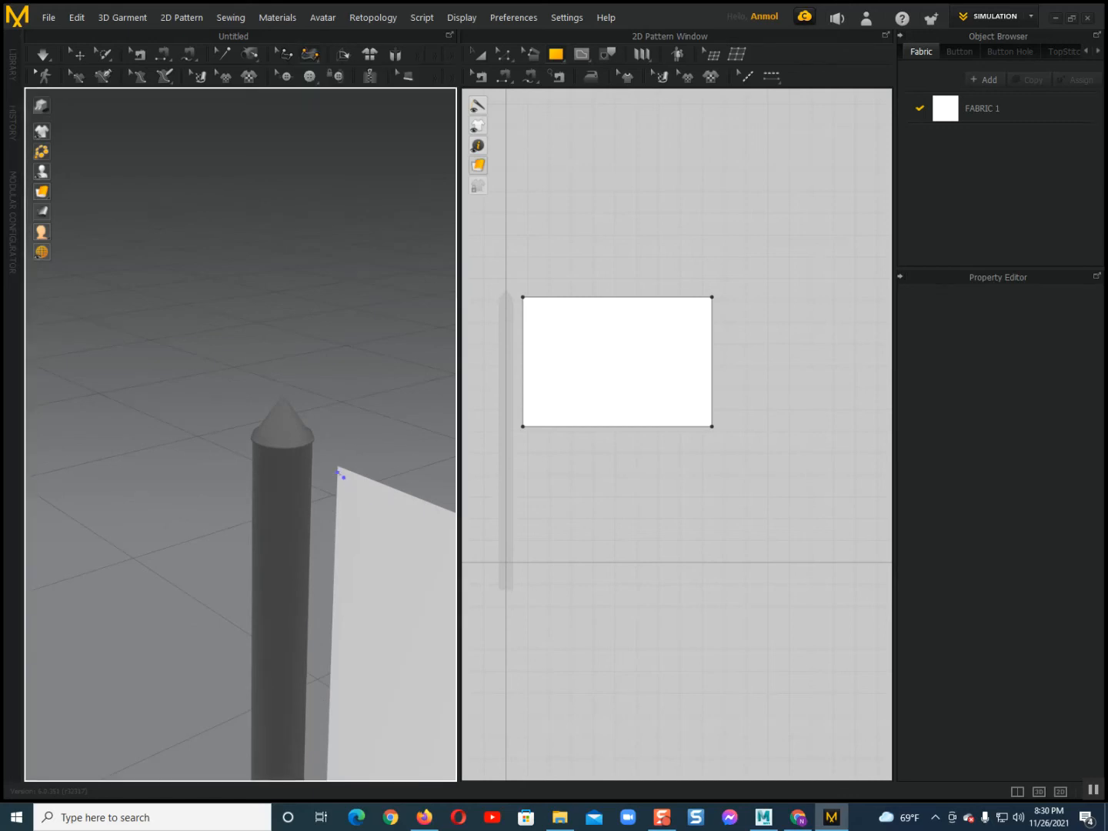
pyautogui.scroll(-1, 343, 478)
pyautogui.moveTo(343, 477); pyautogui.dragTo(255, 425, button='middle')
pyautogui.moveTo(254, 424); pyautogui.dragTo(264, 515, button='right')
pyautogui.scroll(-2, 231, 539)
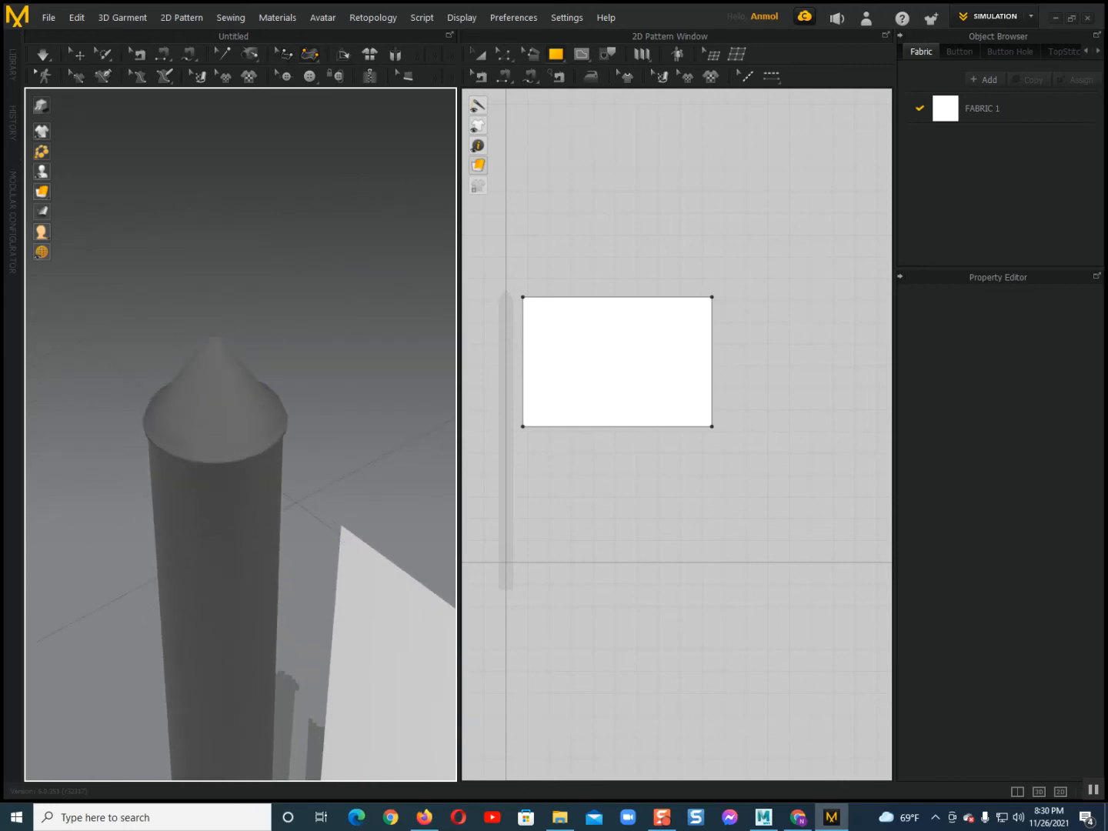
# Return to Line Tack on Avatar and try to place the tack line on the pole just below its tip.
pyautogui.click(310, 54)
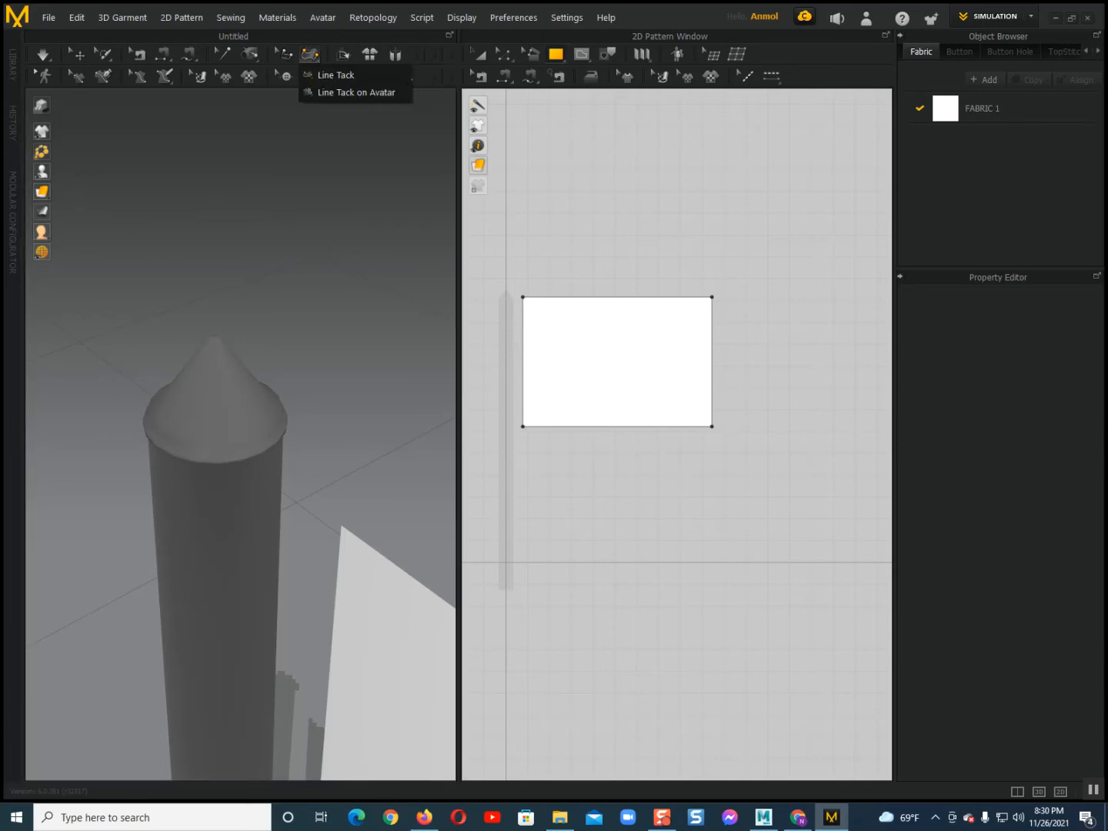
pyautogui.click(331, 90)
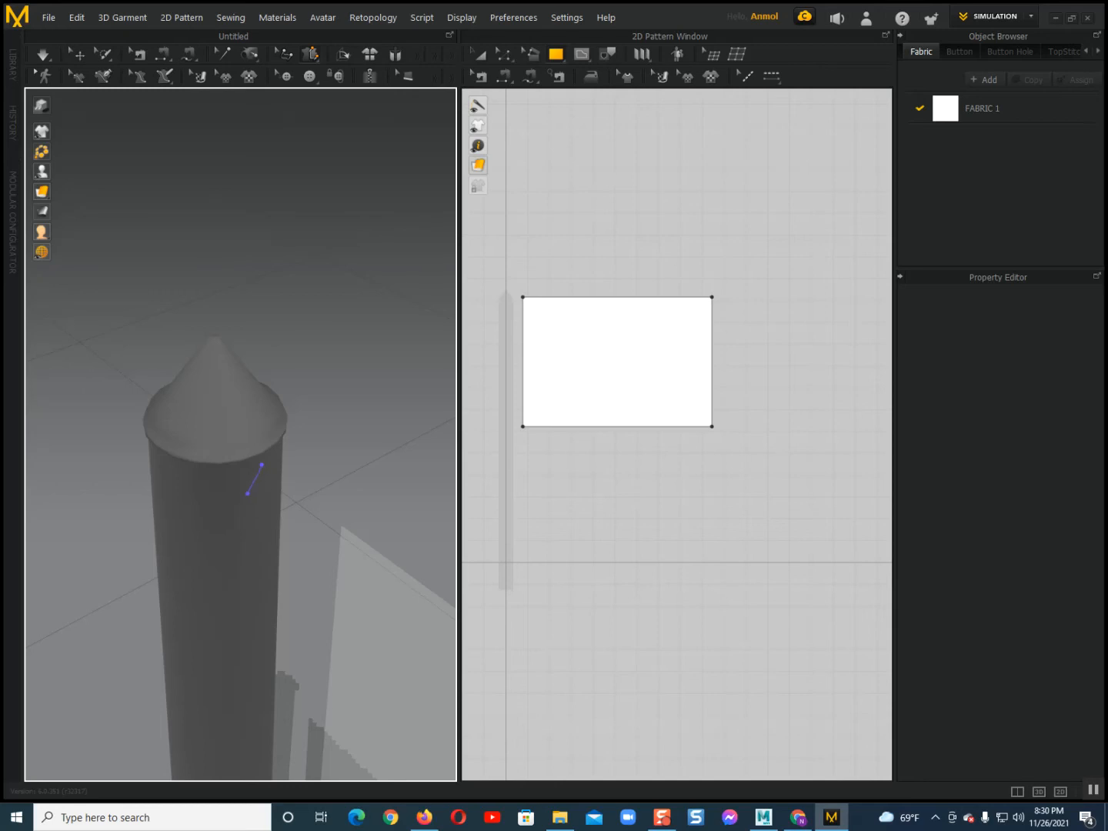
pyautogui.moveTo(252, 499); pyautogui.dragTo(228, 477, button='middle')
pyautogui.moveTo(228, 478); pyautogui.dragTo(235, 461, button='right')
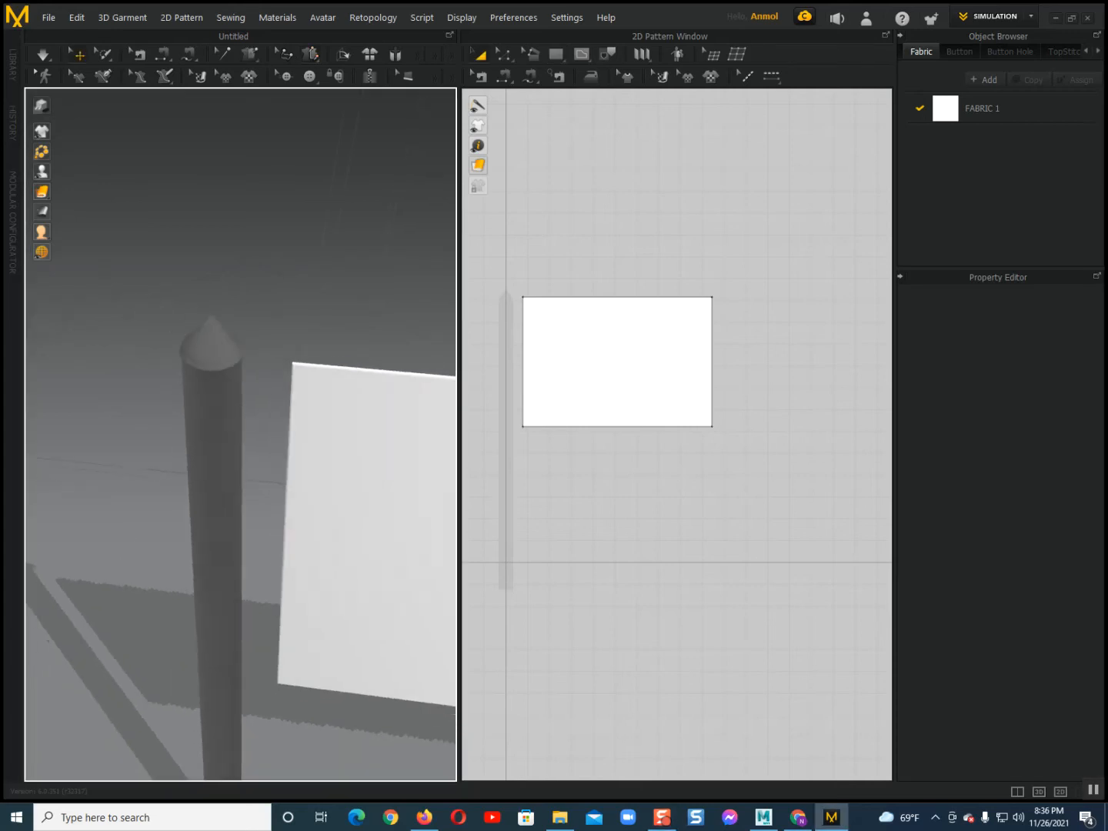
# Move the flag pattern sideways until its edge meets the pole just below the conical tip.
pyautogui.click(378, 399)
pyautogui.moveTo(378, 401); pyautogui.dragTo(329, 395)
pyautogui.scroll(4, 338, 398)
pyautogui.moveTo(344, 401); pyautogui.dragTo(377, 502, button='middle')
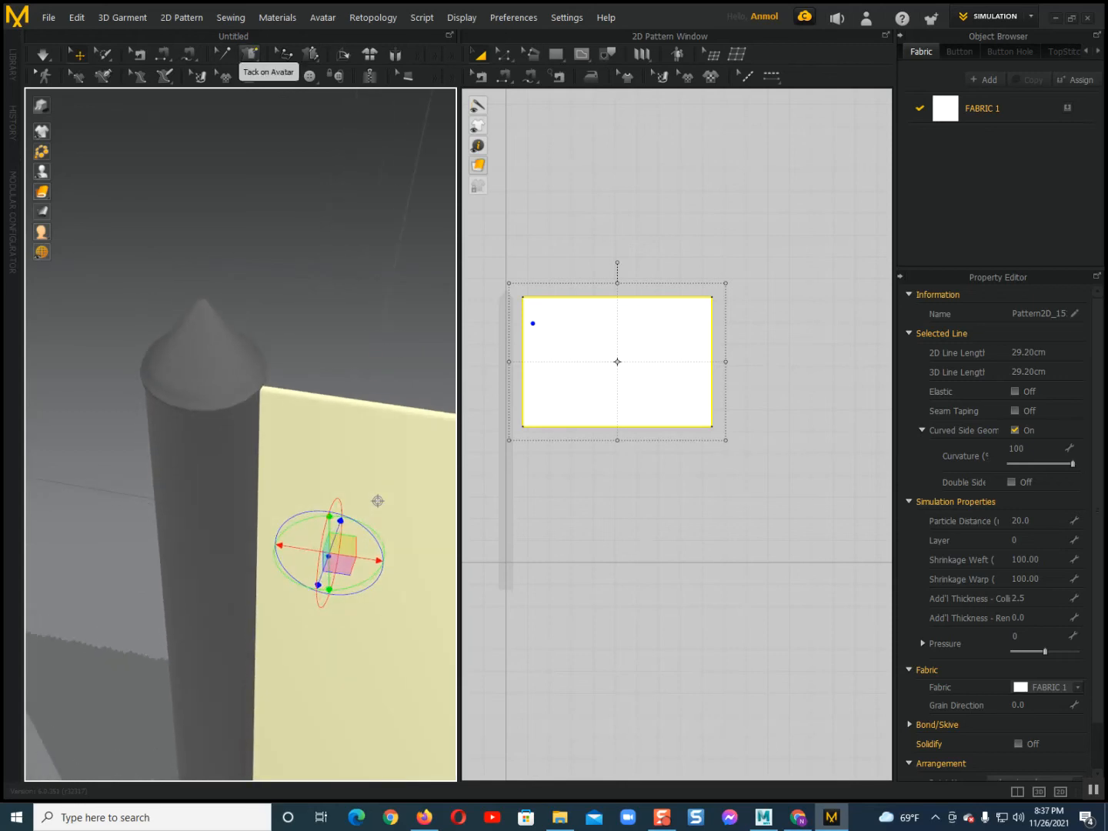
# Attach the flag's upper pole-side corner to the pole with Tack on Avatar.
pyautogui.click(250, 54)
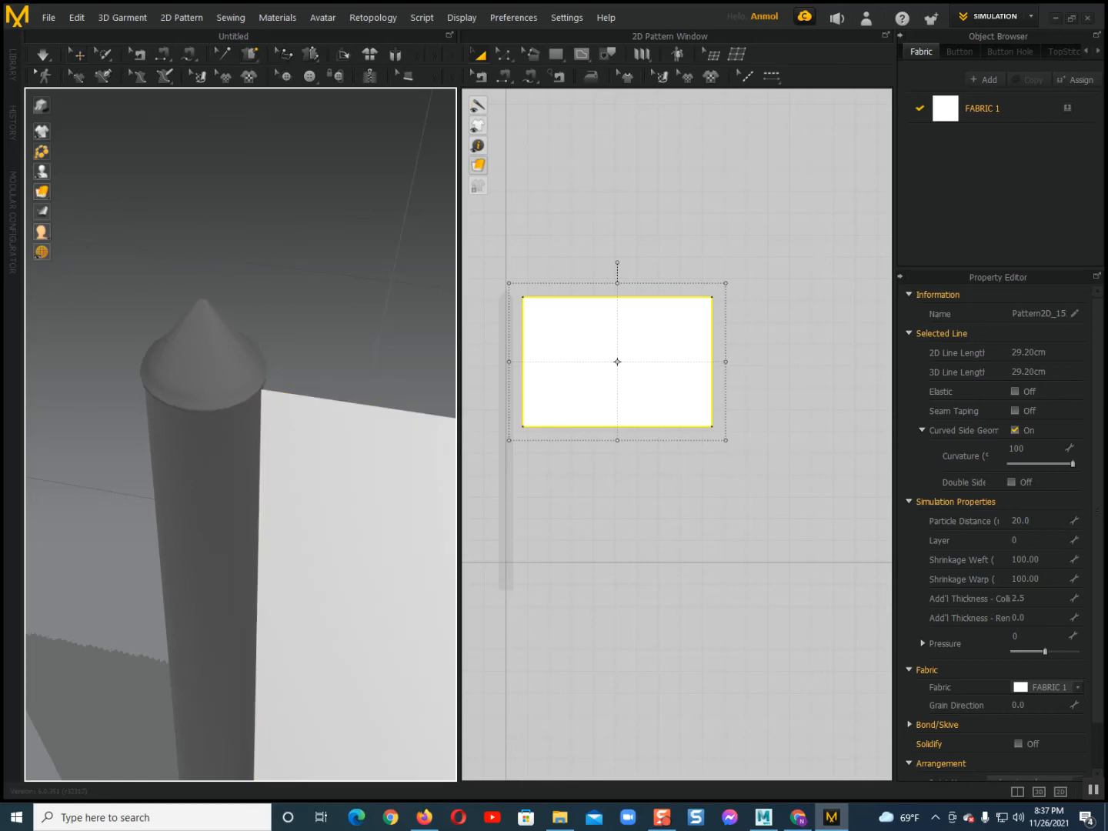
pyautogui.click(262, 396)
pyautogui.click(261, 392)
pyautogui.moveTo(261, 454); pyautogui.dragTo(258, 133, button='middle')
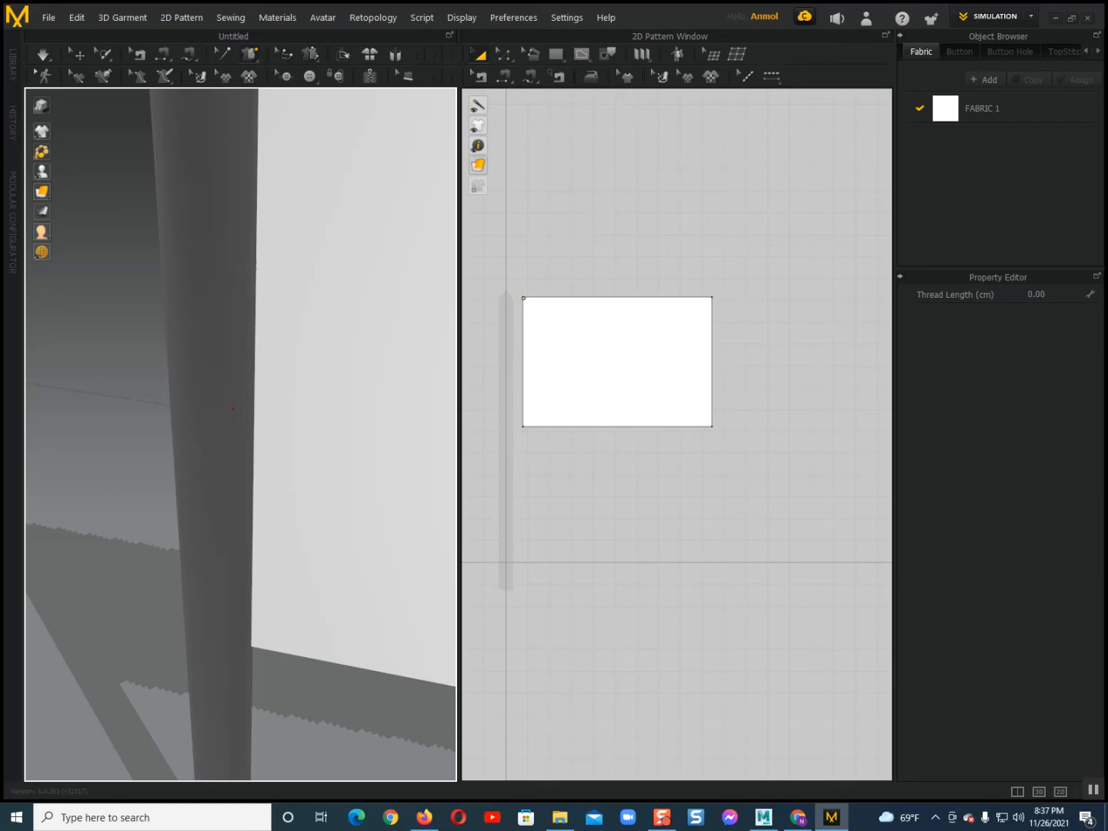
# Attach the flag's lower pole-side corner to the pole with Tack on Avatar.
pyautogui.moveTo(229, 501); pyautogui.dragTo(226, 433, button='middle')
pyautogui.click(248, 554)
pyautogui.scroll(-2, 265, 503)
pyautogui.moveTo(262, 475); pyautogui.dragTo(260, 498, button='middle')
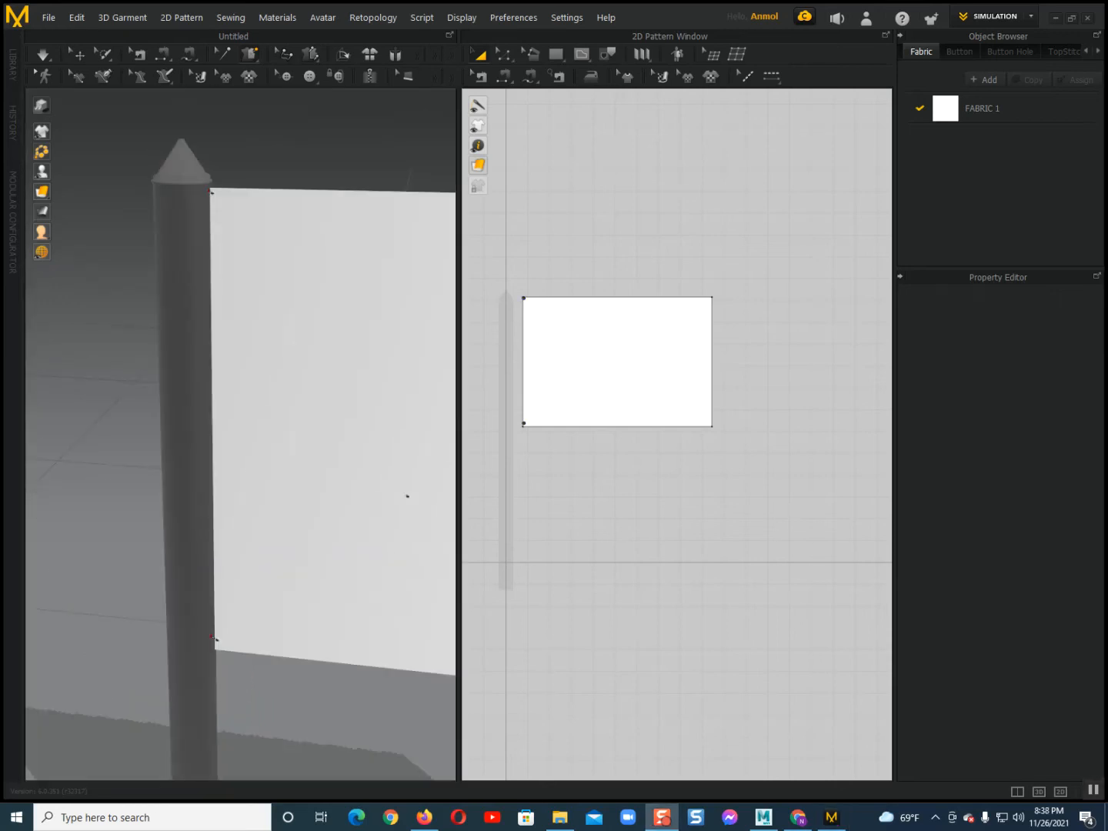
# Run the cloth simulation and pull the hanging flag sideways away from the pole.
pyautogui.scroll(-3, 622, 627)
pyautogui.scroll(3, 605, 630)
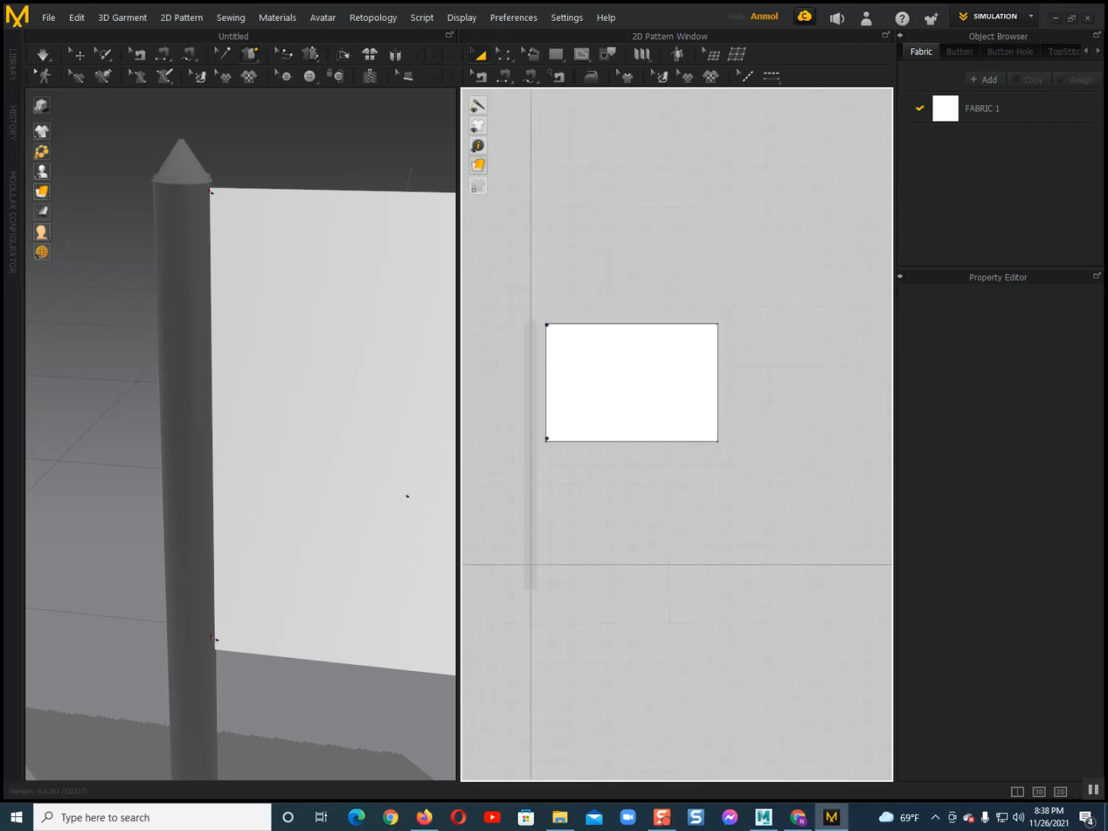
pyautogui.scroll(-1, 684, 650)
pyautogui.press('space')
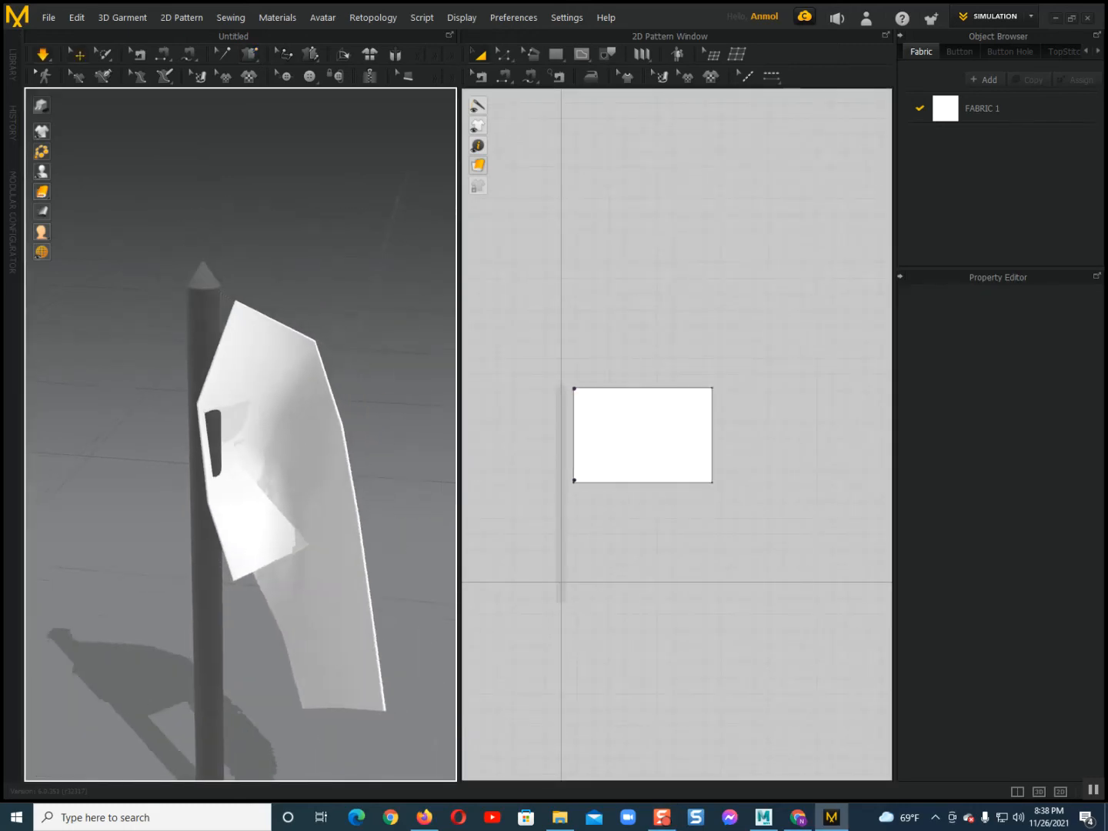
pyautogui.scroll(-1, 267, 499)
pyautogui.moveTo(267, 499); pyautogui.dragTo(253, 524, button='middle')
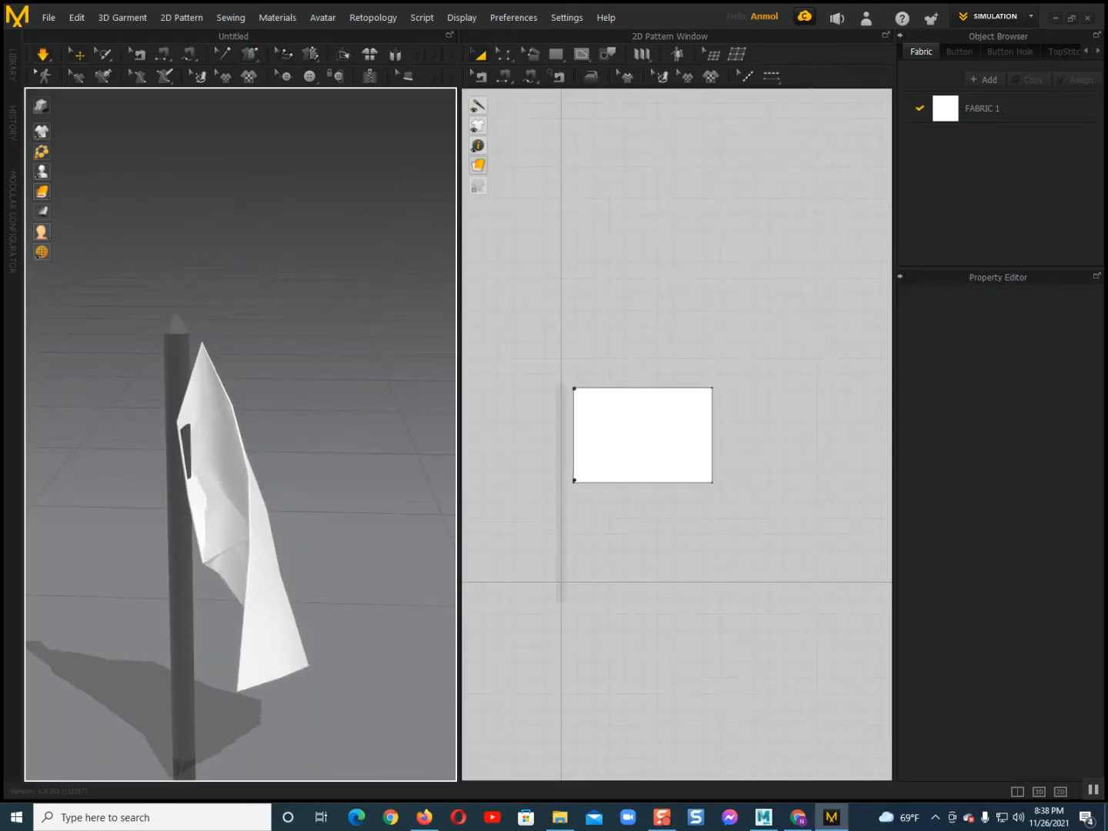
pyautogui.moveTo(269, 556); pyautogui.dragTo(320, 554)
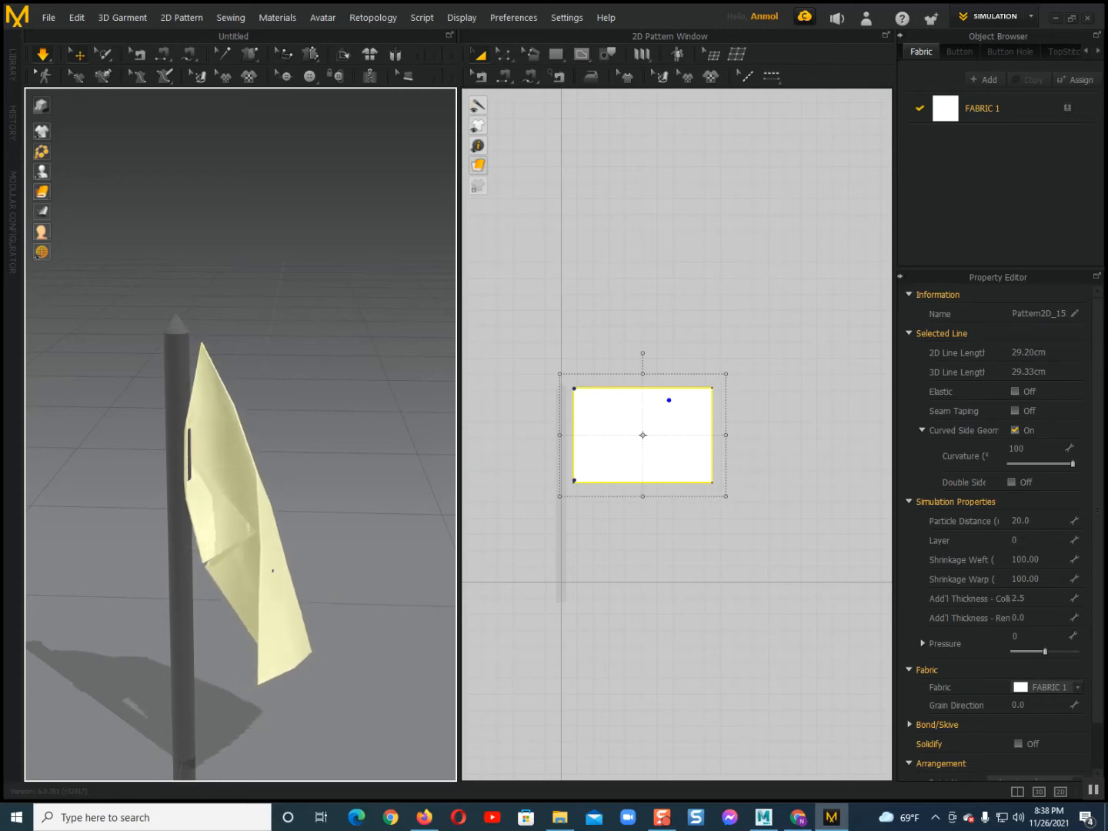
# Set the flag pattern's Particle Distance to 3, accept the notice and restart the simulation.
pyautogui.click(1032, 520)
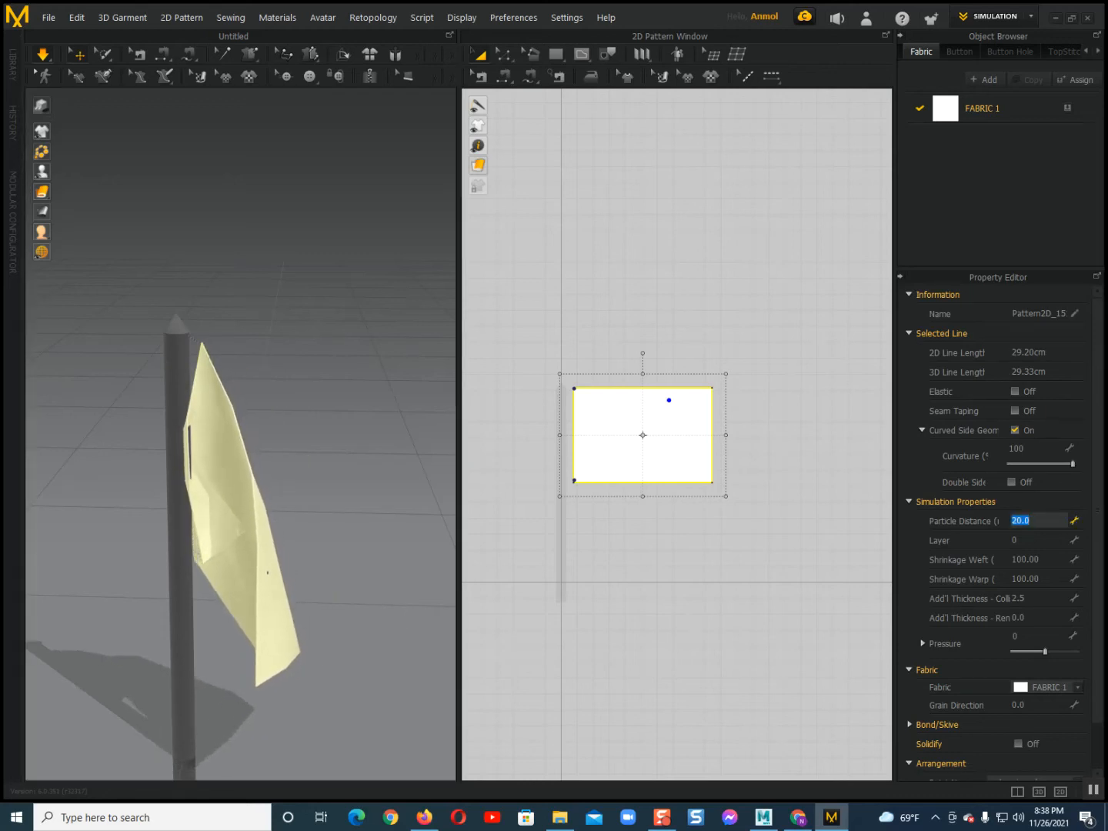
pyautogui.write('3')
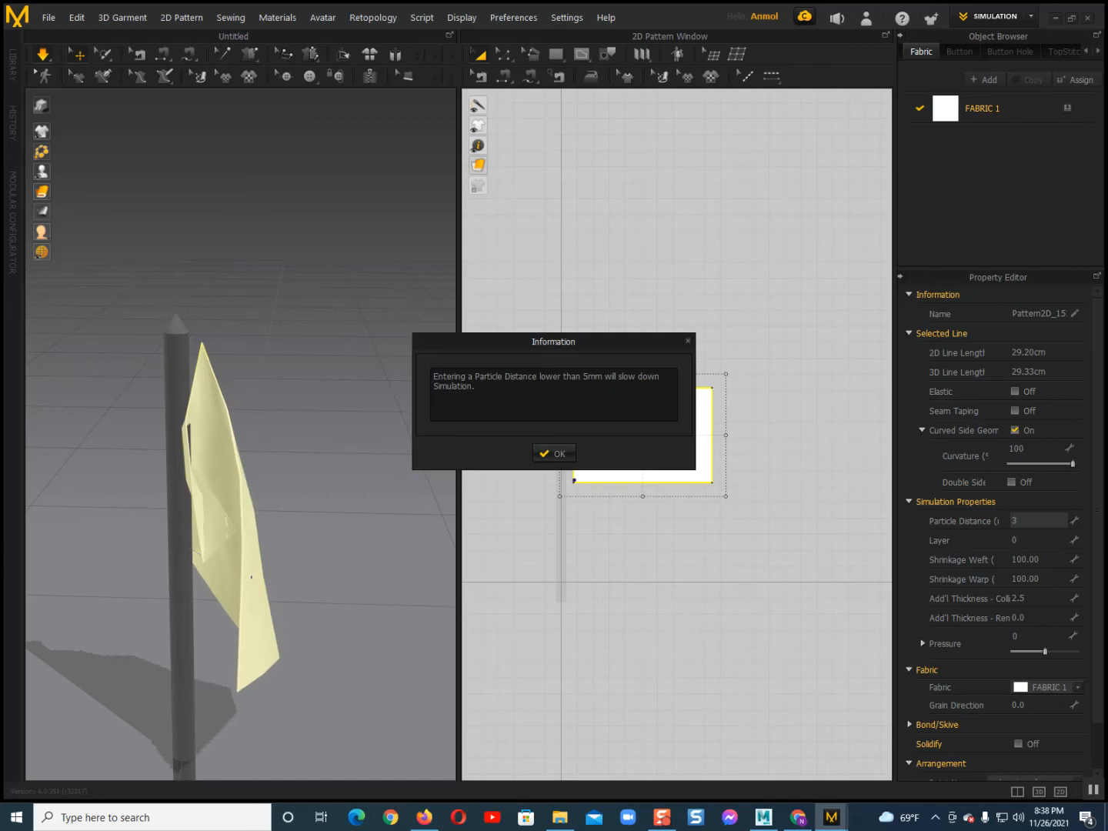
pyautogui.press('Return')
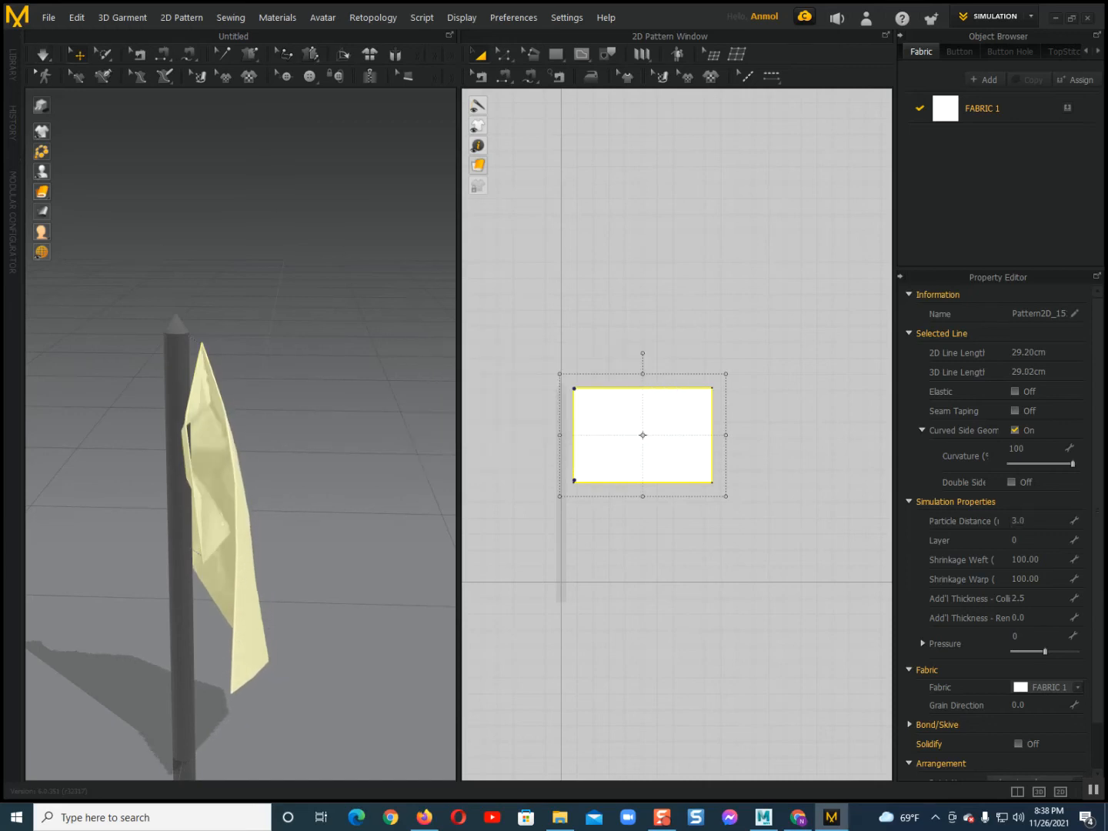
pyautogui.press('space')
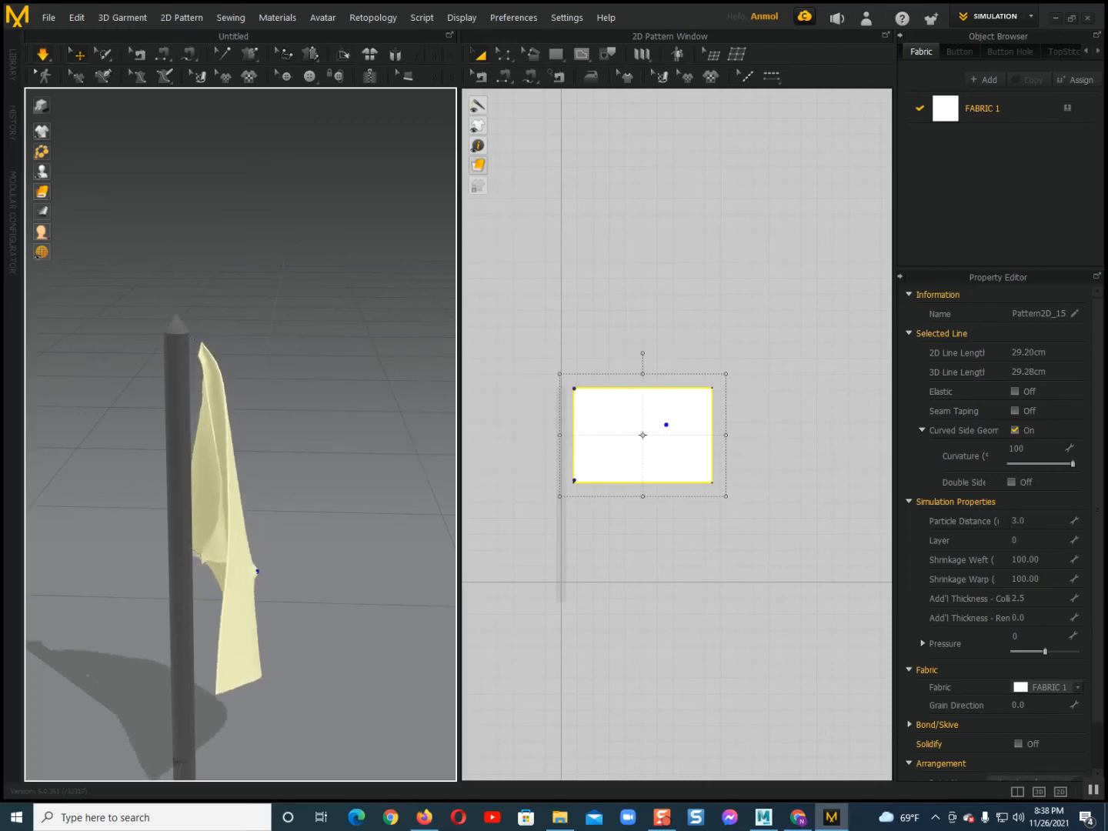
# Pull the simulated flag cloth outward from the pole to test how it drapes.
pyautogui.scroll(1, 240, 434)
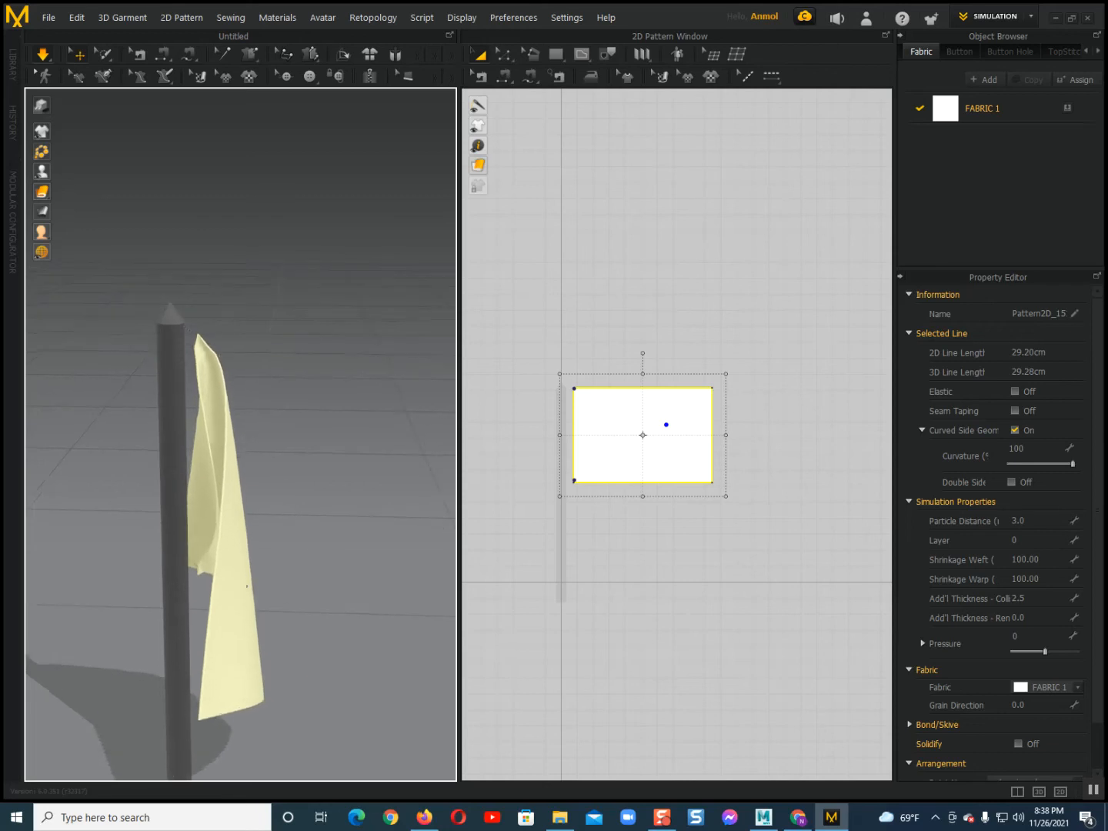
pyautogui.scroll(-2, 241, 435)
pyautogui.moveTo(258, 556); pyautogui.dragTo(280, 450, button='middle')
pyautogui.moveTo(280, 450); pyautogui.dragTo(338, 464)
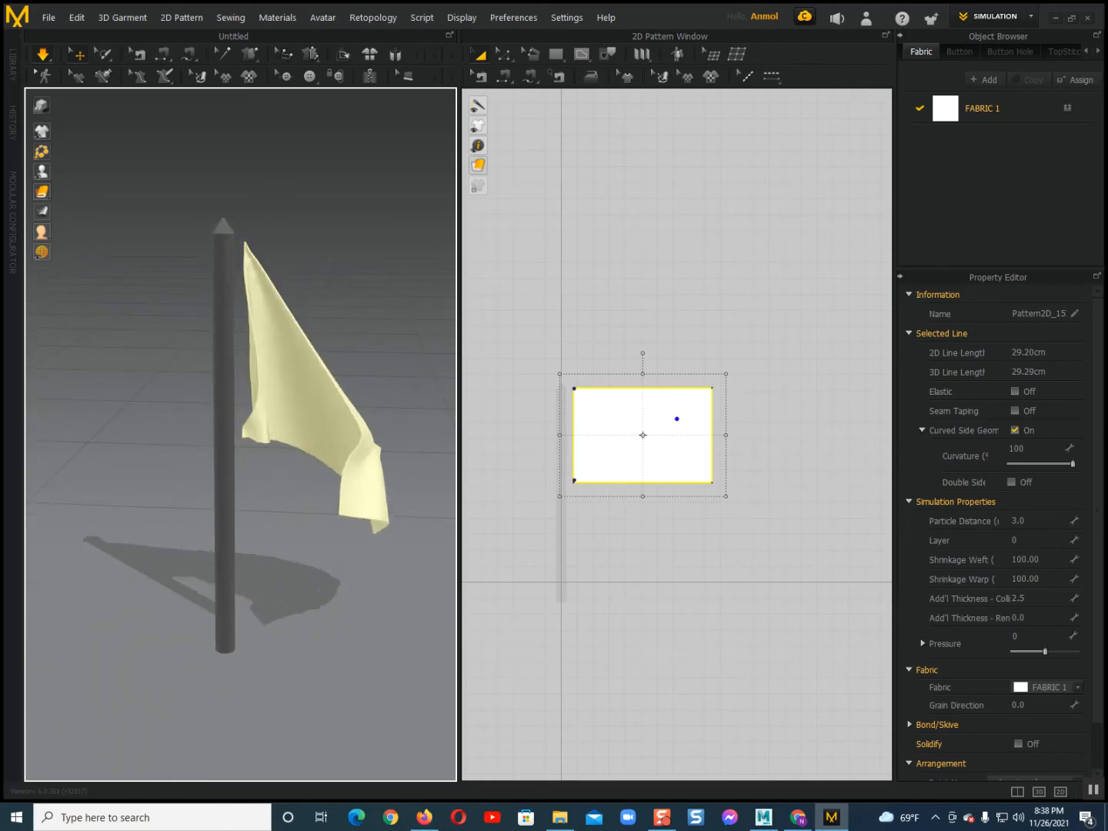
# Show the Wind Controller in the 3D scene.
pyautogui.scroll(-3, 241, 435)
pyautogui.moveTo(339, 465); pyautogui.dragTo(330, 507, button='middle')
pyautogui.moveTo(329, 508); pyautogui.dragTo(319, 532, button='right')
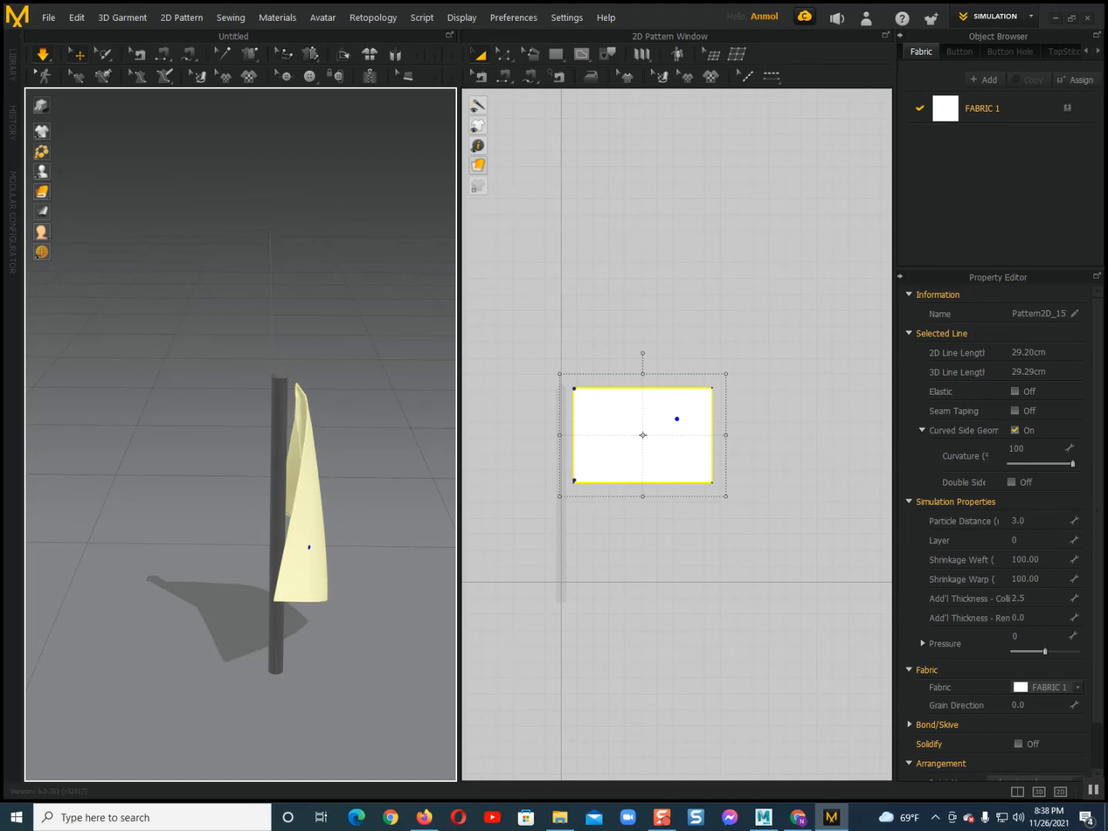
pyautogui.click(461, 18)
pyautogui.moveTo(493, 127)
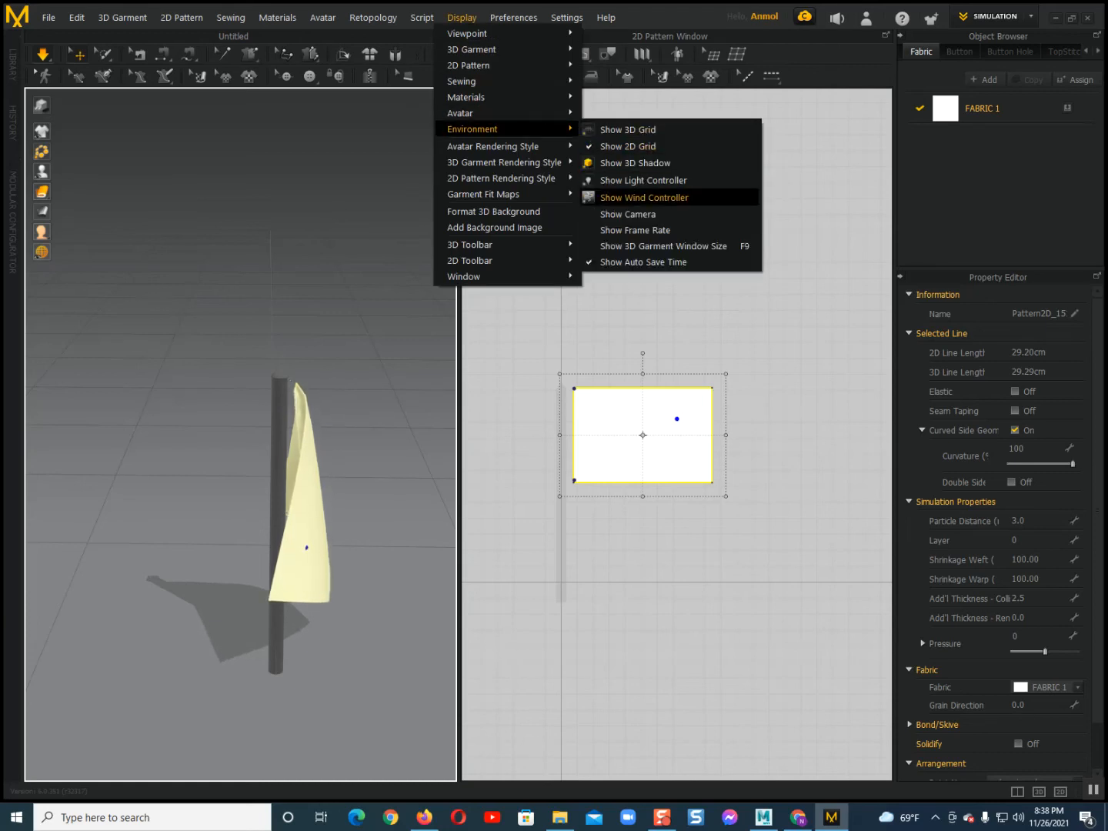
pyautogui.click(644, 197)
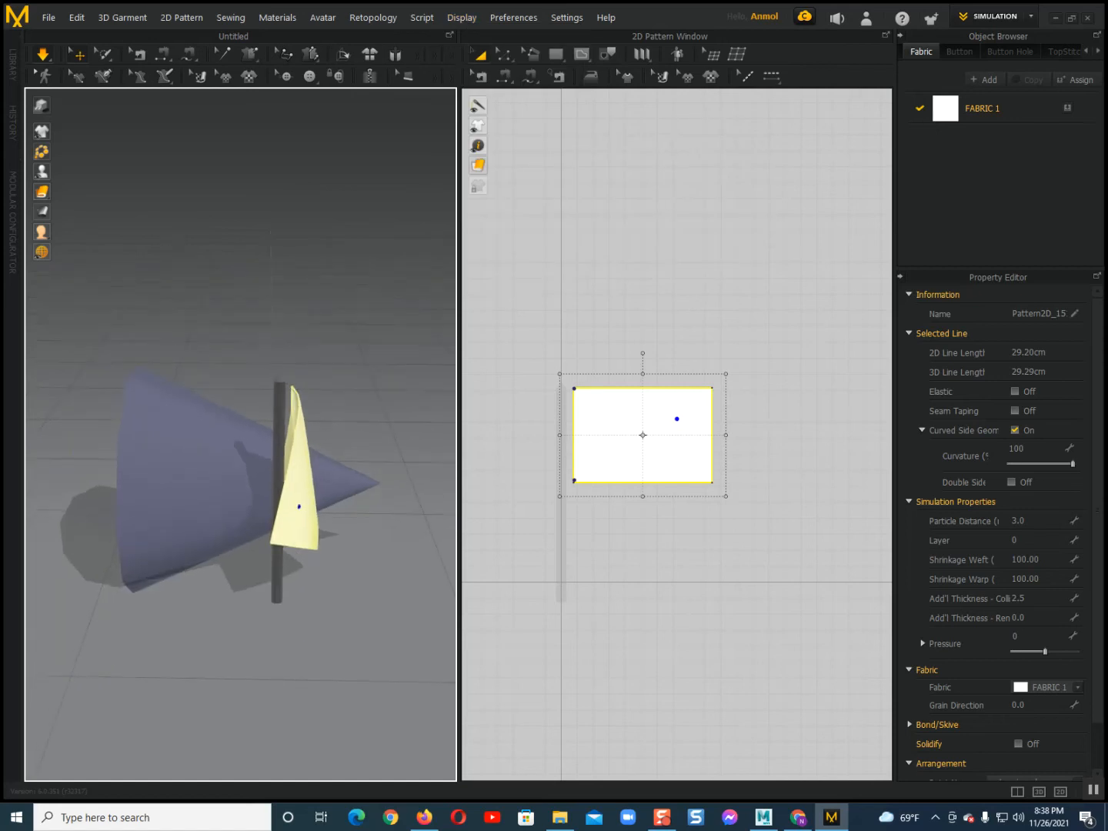
# Select the wind cone beside the flagpole and activate its wind.
pyautogui.click(153, 477)
pyautogui.scroll(-6, 241, 446)
pyautogui.moveTo(231, 493); pyautogui.dragTo(246, 661, button='middle')
pyautogui.scroll(-2, 241, 435)
pyautogui.scroll(3, 241, 435)
pyautogui.scroll(-1, 241, 435)
pyautogui.scroll(2, 240, 435)
pyautogui.moveTo(287, 660); pyautogui.dragTo(239, 370, button='middle')
pyautogui.scroll(6, 243, 456)
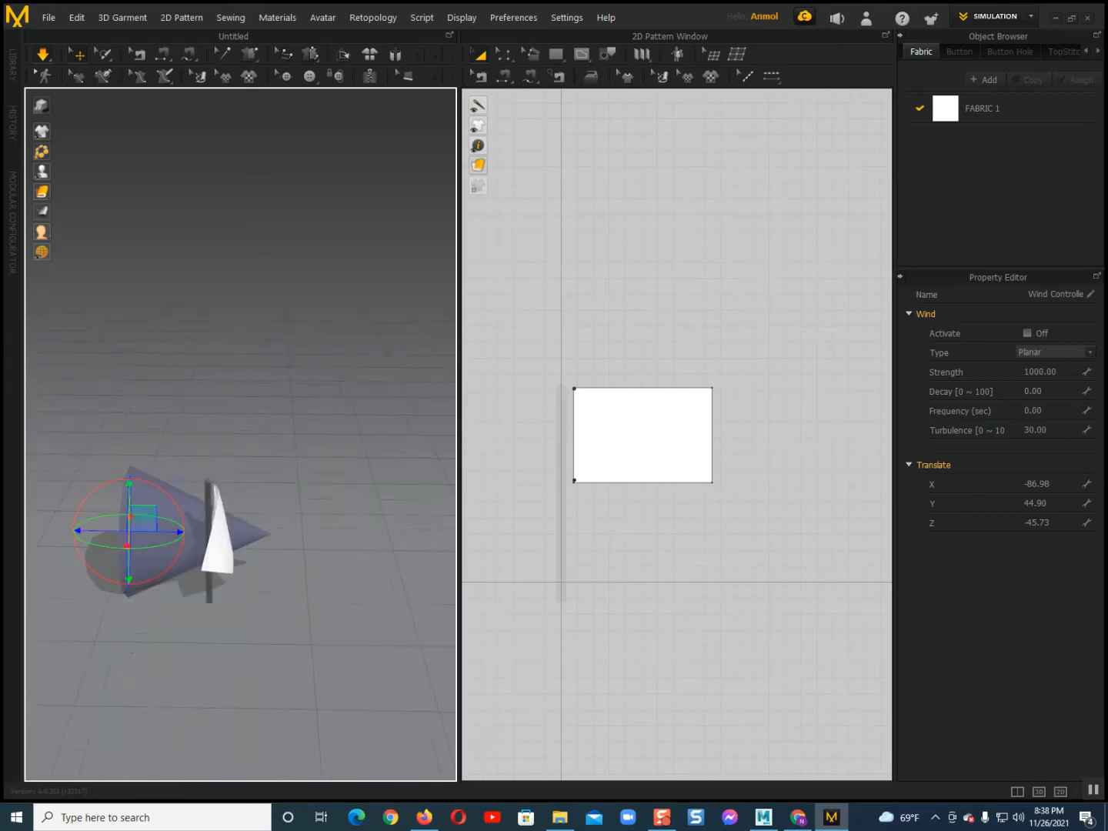
pyautogui.moveTo(274, 456); pyautogui.dragTo(280, 418, button='middle')
pyautogui.scroll(3, 279, 419)
pyautogui.moveTo(211, 462); pyautogui.dragTo(269, 379, button='middle')
pyautogui.scroll(4, 274, 420)
pyautogui.moveTo(269, 379); pyautogui.dragTo(281, 366, button='right')
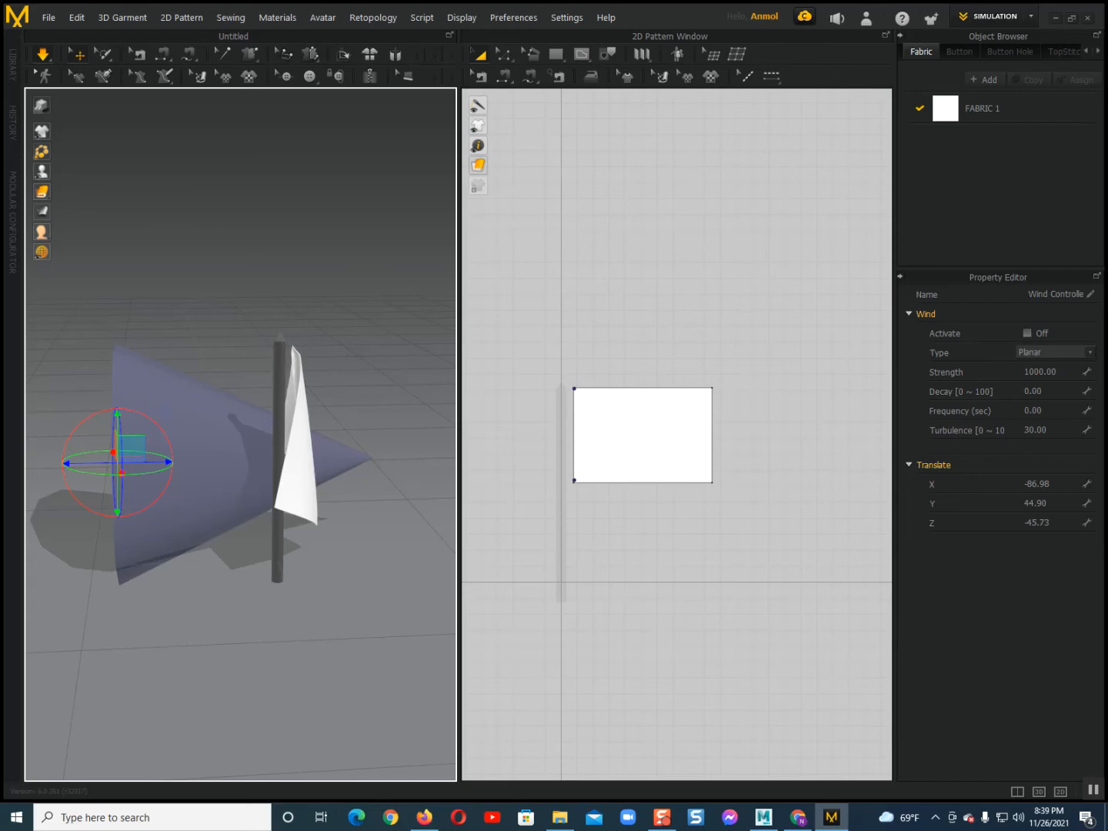
pyautogui.click(1027, 334)
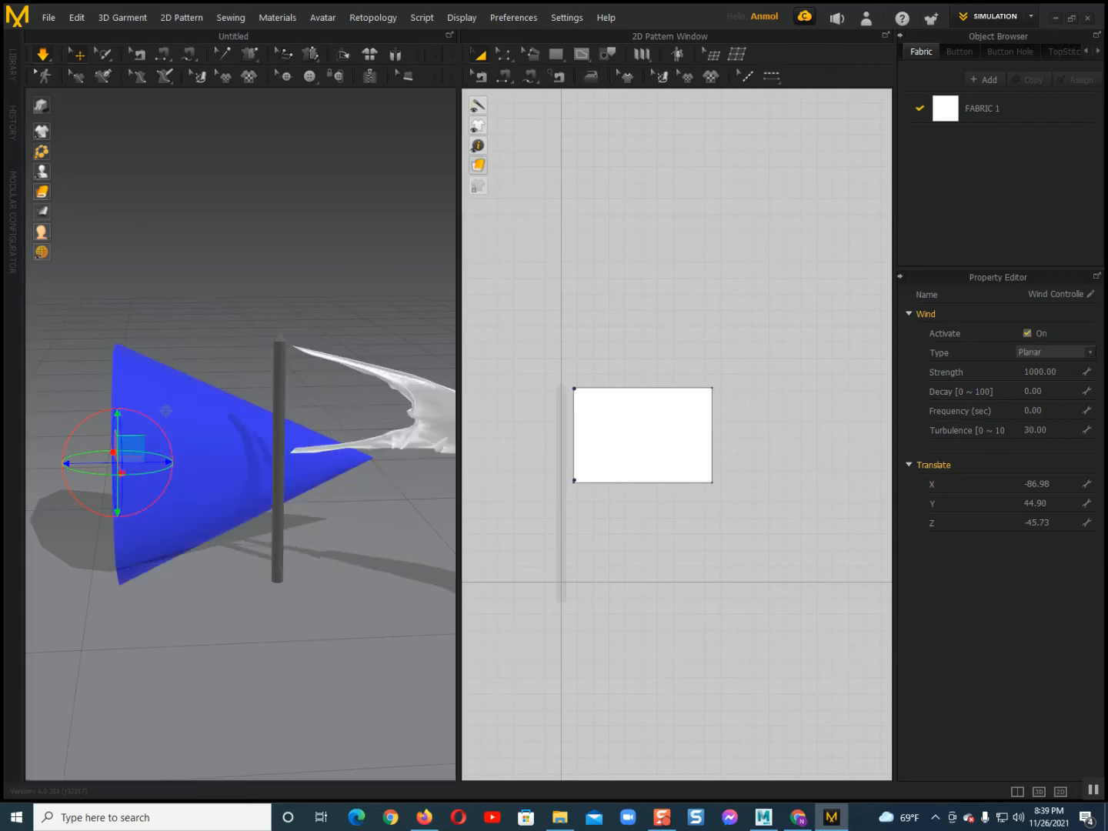
# Keep the wind type Planar and reduce its strength to 700, and finally to 400.
pyautogui.scroll(1, 226, 462)
pyautogui.moveTo(241, 433); pyautogui.dragTo(198, 440, button='middle')
pyautogui.moveTo(197, 441); pyautogui.dragTo(188, 440, button='right')
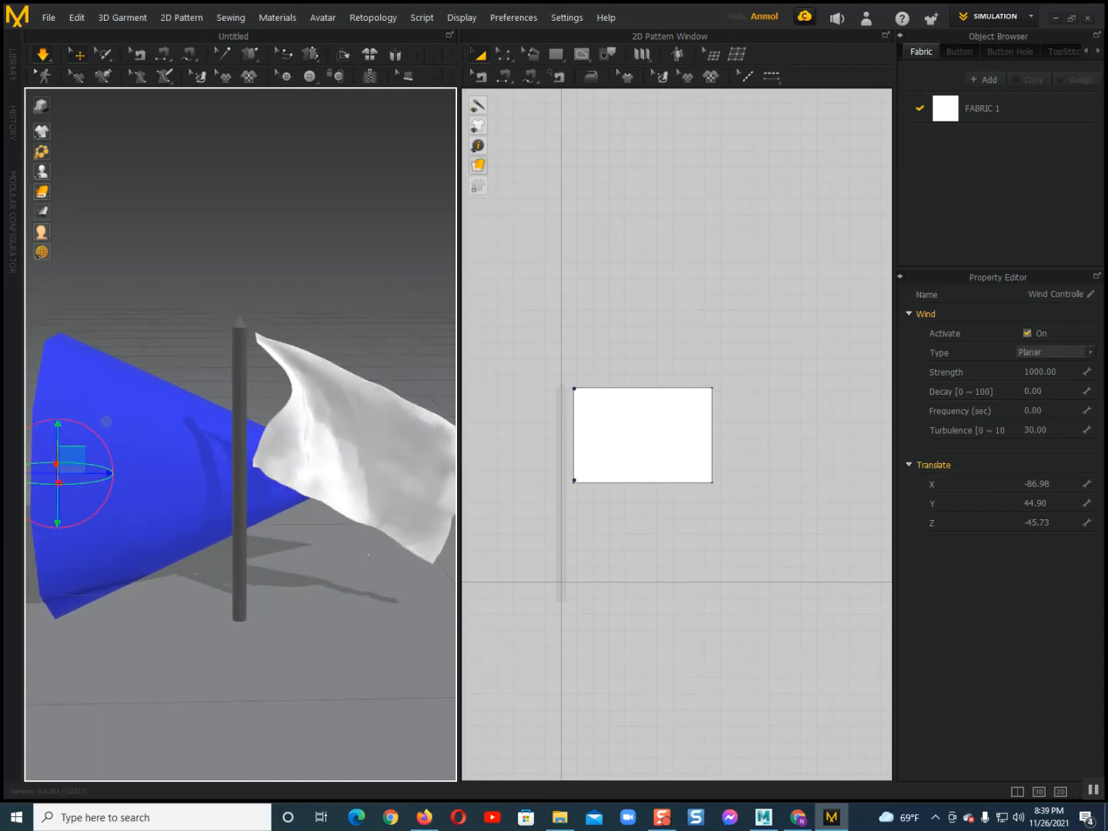
pyautogui.click(1055, 353)
pyautogui.click(1056, 371)
pyautogui.click(1050, 372)
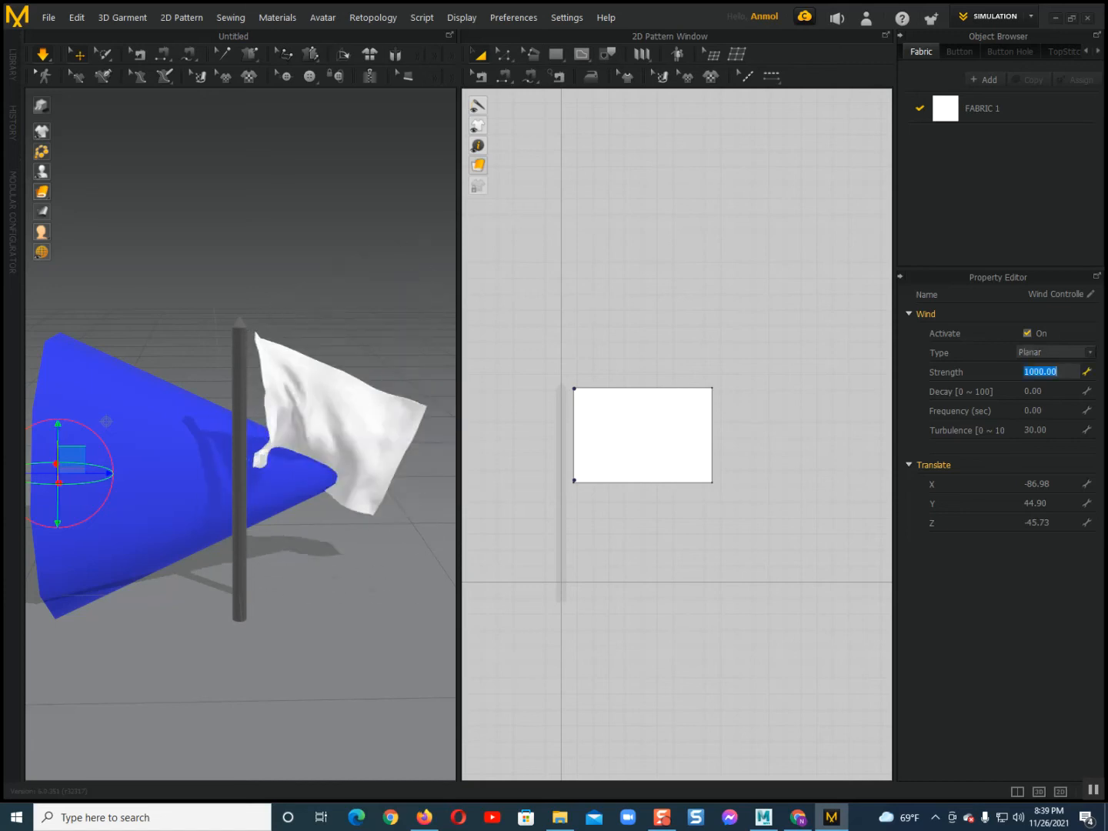
pyautogui.write('700')
pyautogui.press('Return')
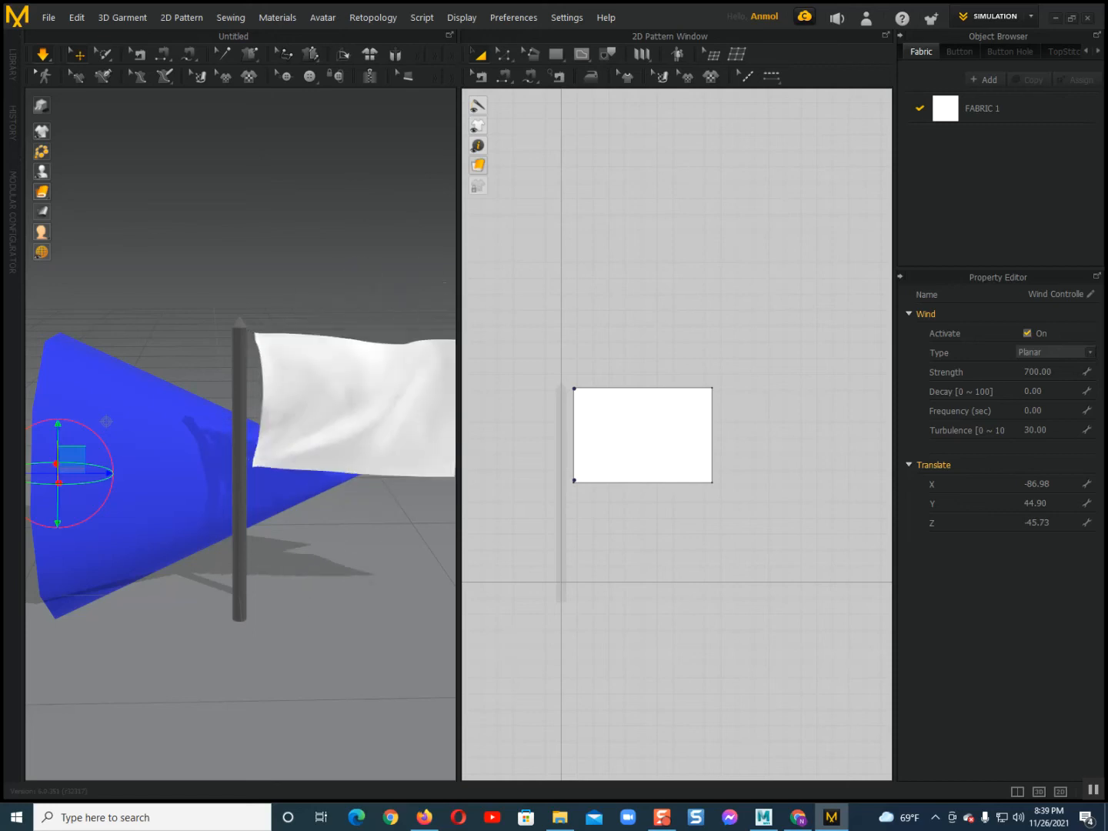
pyautogui.click(1050, 371)
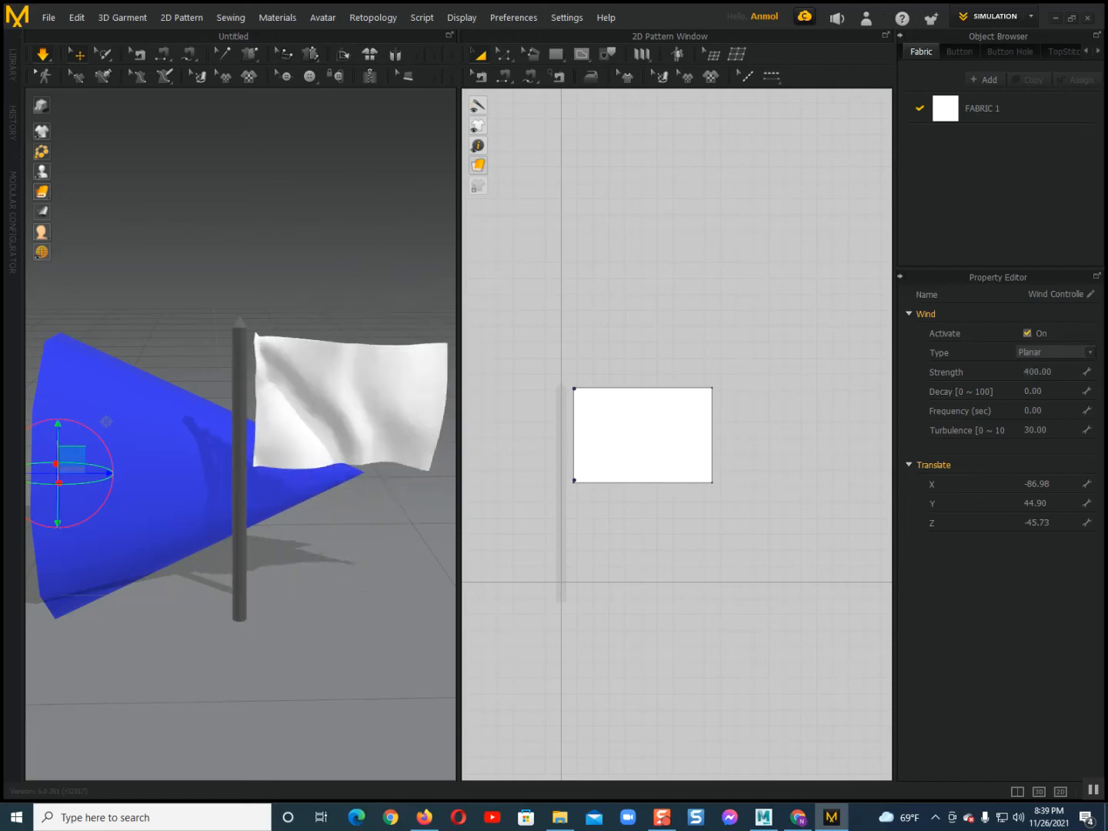
# Set the wind's Decay to 1 and its Turbulence to 2.
pyautogui.moveTo(153, 346); pyautogui.dragTo(200, 347, button='right')
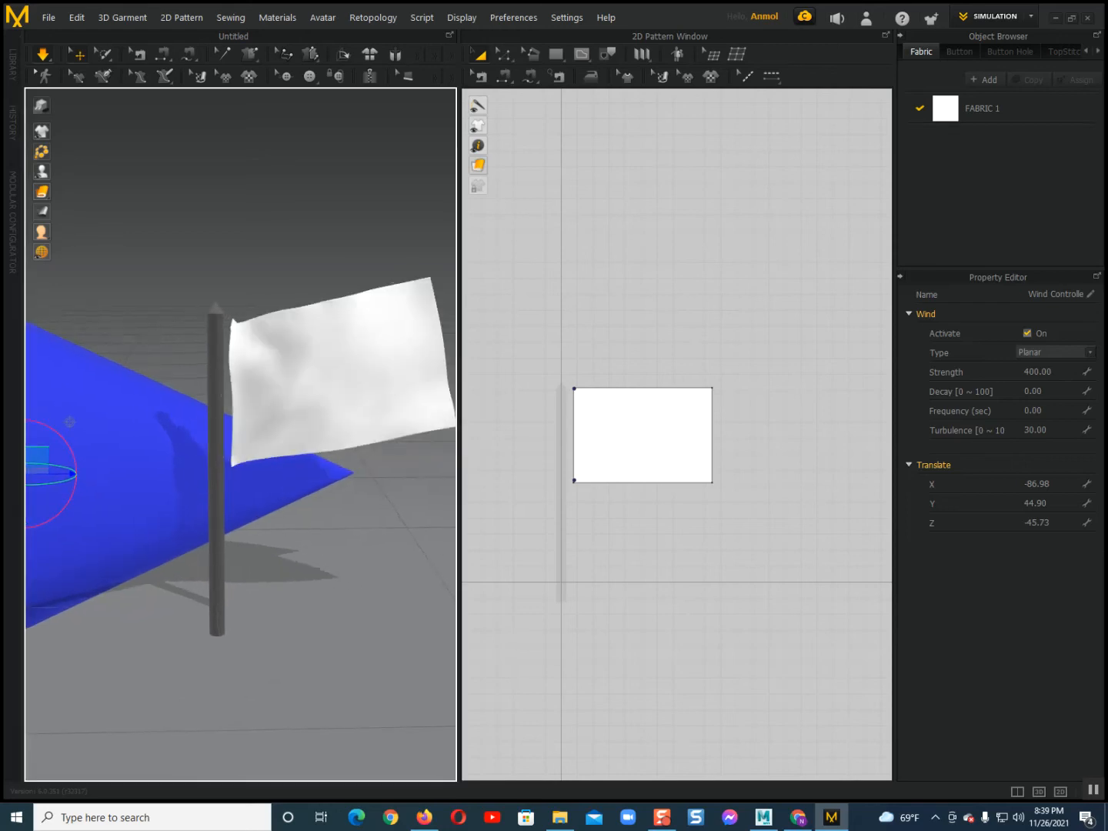
pyautogui.click(1033, 392)
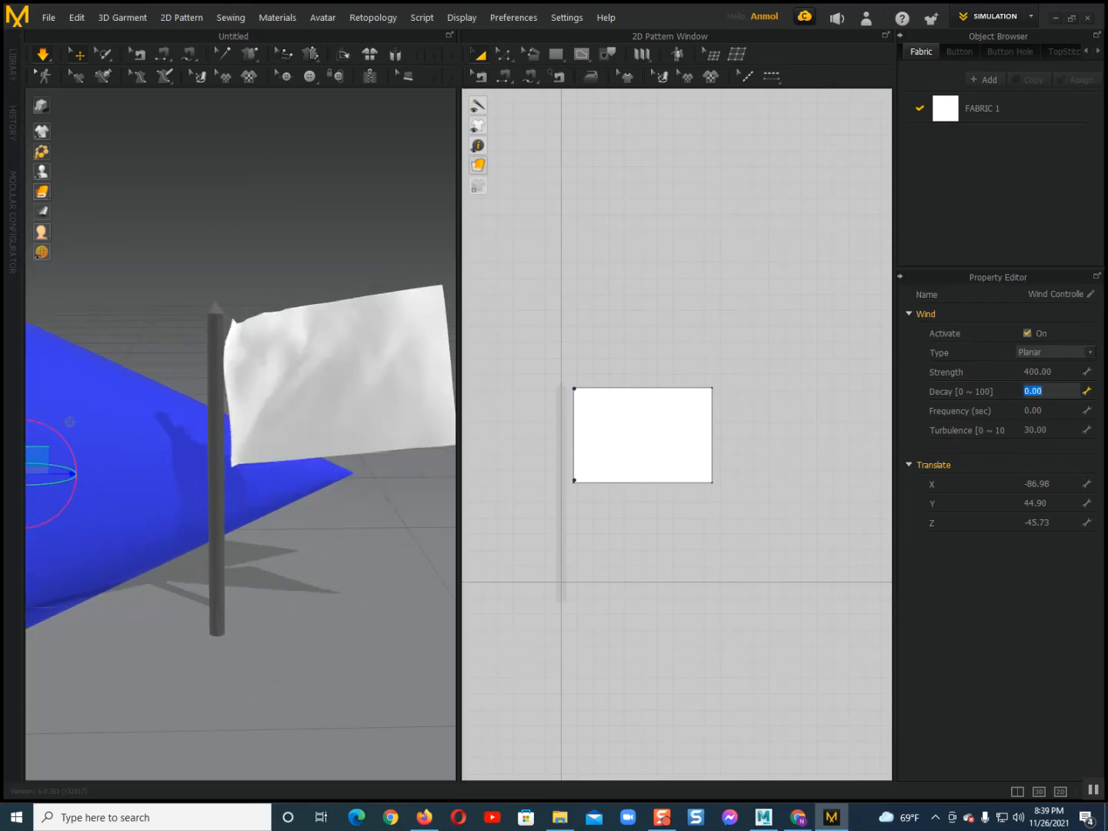
pyautogui.write('1')
pyautogui.press('Return')
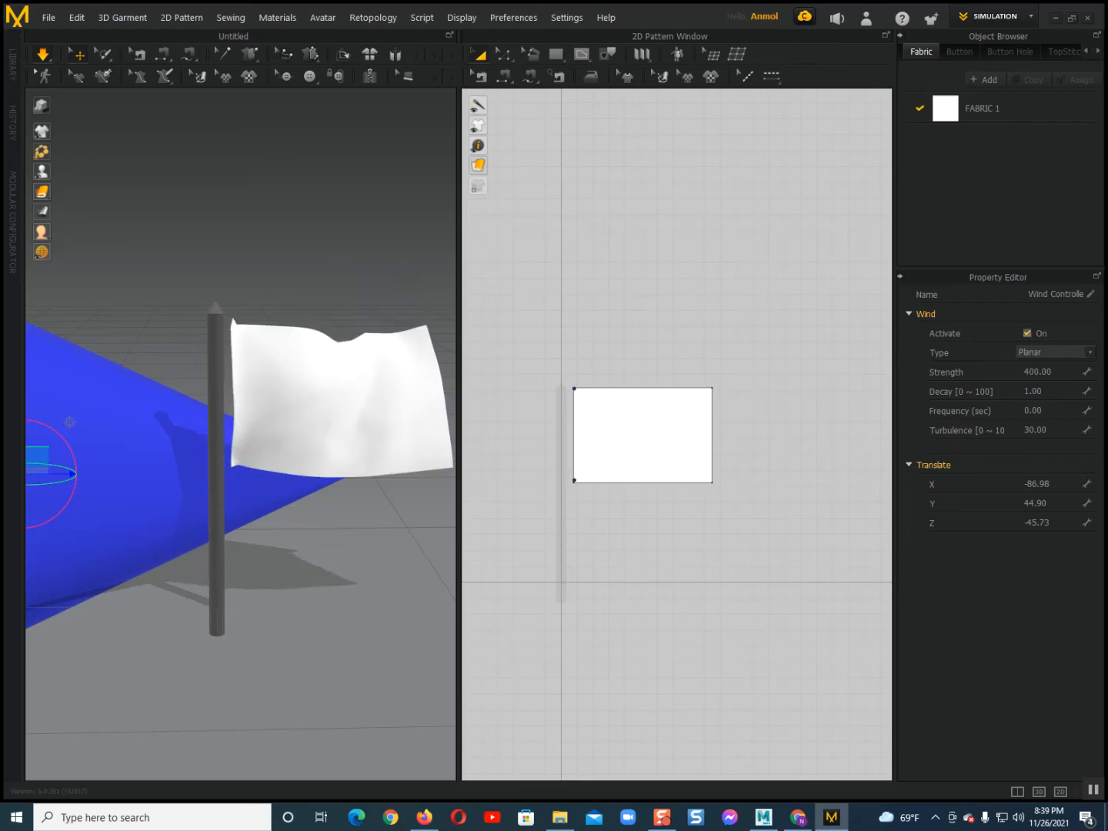
pyautogui.click(1037, 430)
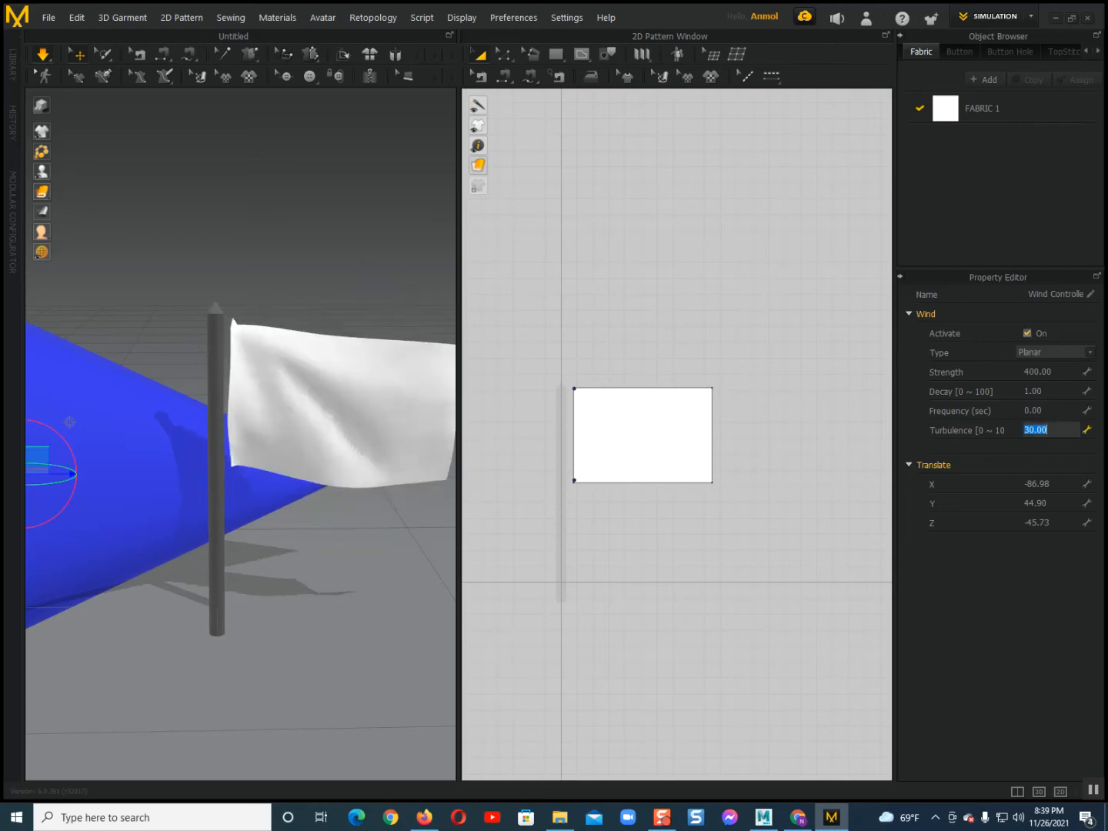
pyautogui.press('Return')
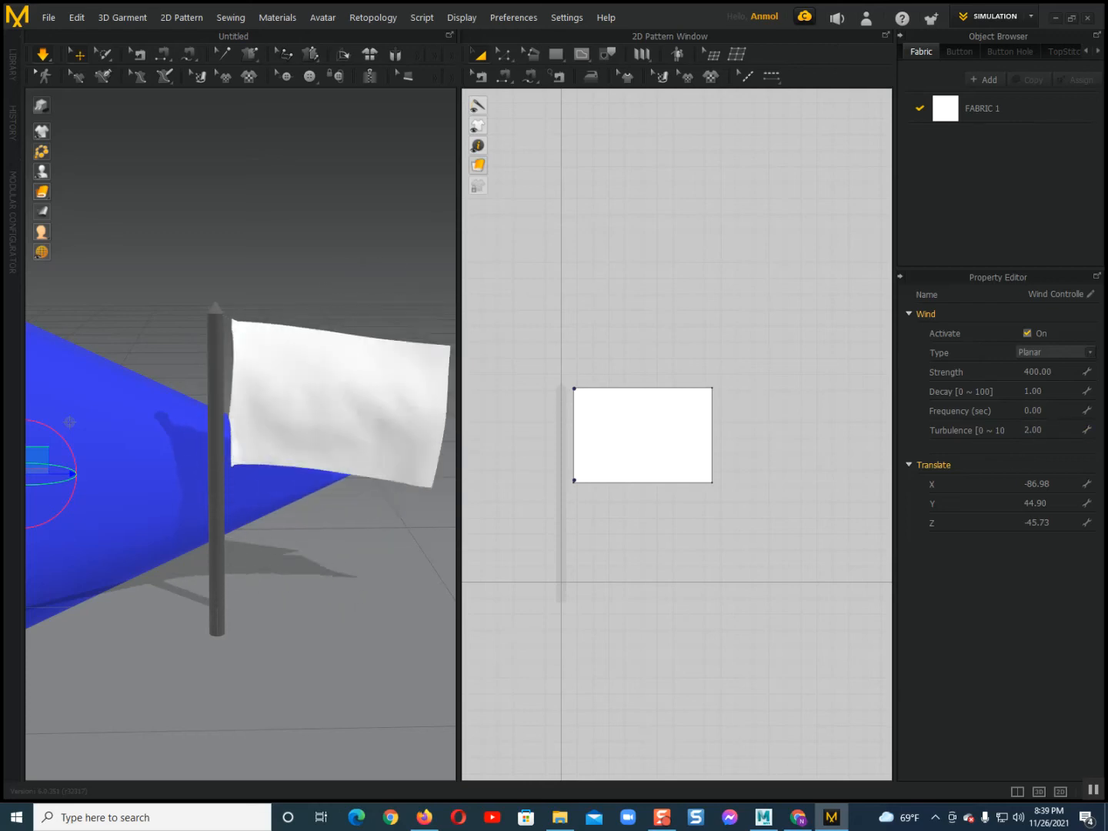
# Hide the Wind Controller from the 3D scene while leaving the wind active.
pyautogui.scroll(-2, 240, 434)
pyautogui.moveTo(263, 462); pyautogui.dragTo(177, 469, button='right')
pyautogui.scroll(2, 231, 481)
pyautogui.moveTo(232, 481); pyautogui.dragTo(209, 467, button='middle')
pyautogui.moveTo(208, 467); pyautogui.dragTo(262, 450, button='right')
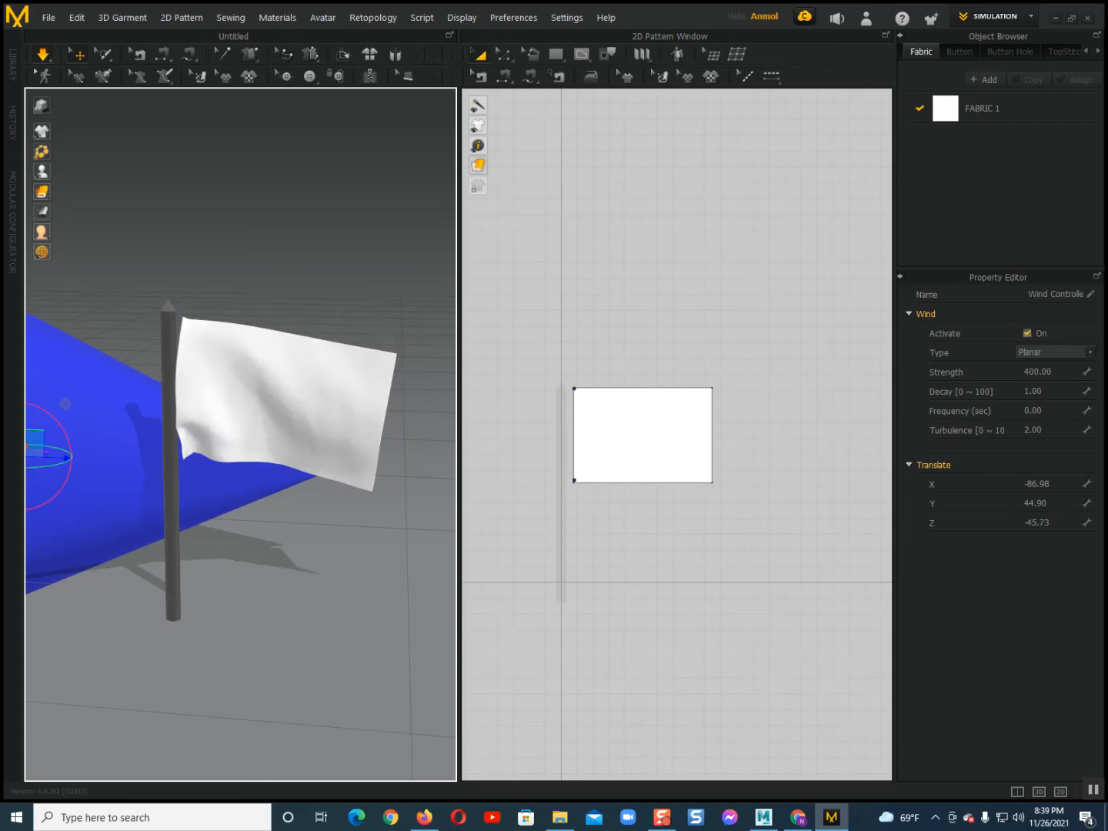
pyautogui.click(461, 17)
pyautogui.moveTo(500, 129)
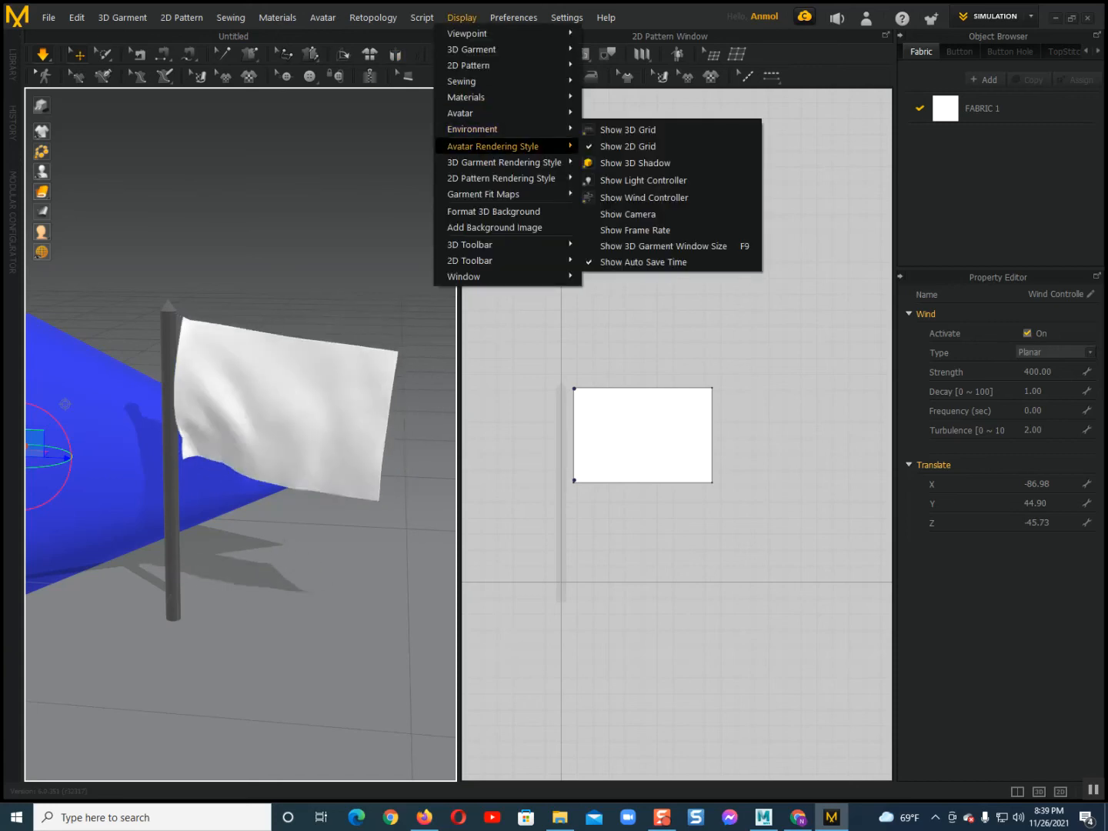
pyautogui.click(644, 198)
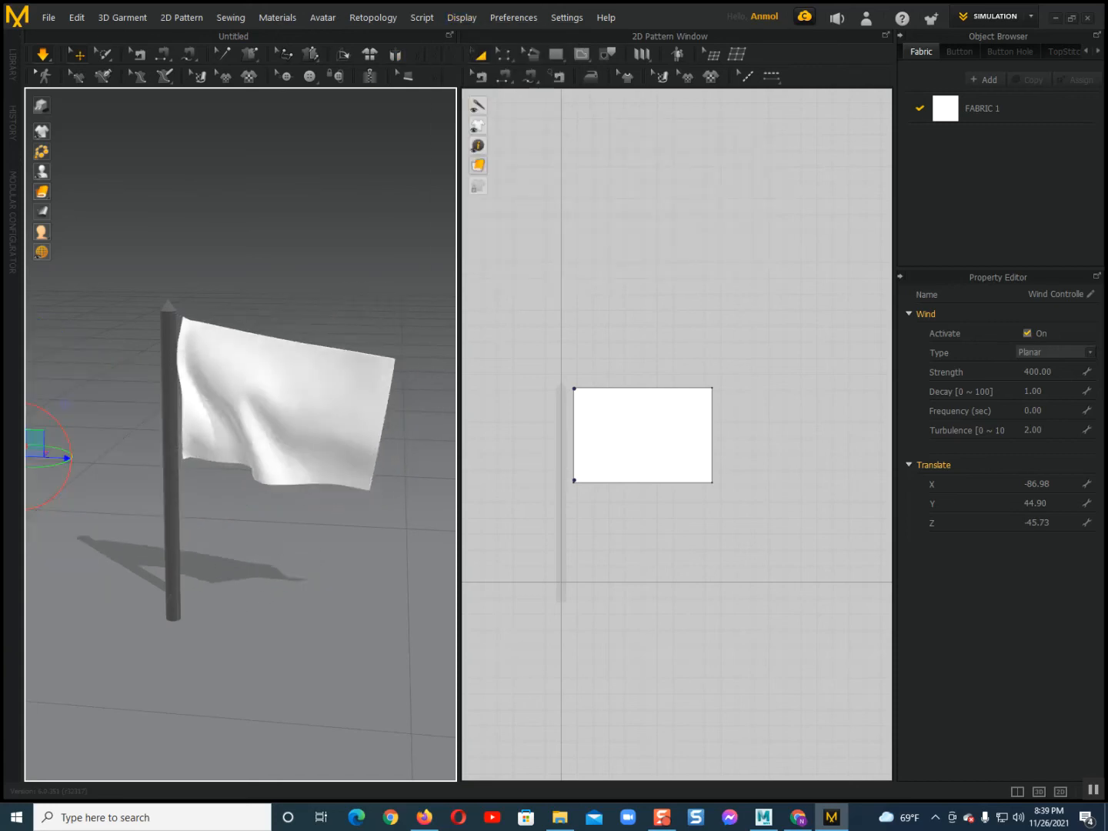
# Deselect the wind and change the colour of the flag's FABRIC 1 to light red, E54141.
pyautogui.click(231, 523)
pyautogui.scroll(2, 232, 462)
pyautogui.moveTo(231, 461); pyautogui.dragTo(206, 492, button='middle')
pyautogui.scroll(-1, 206, 461)
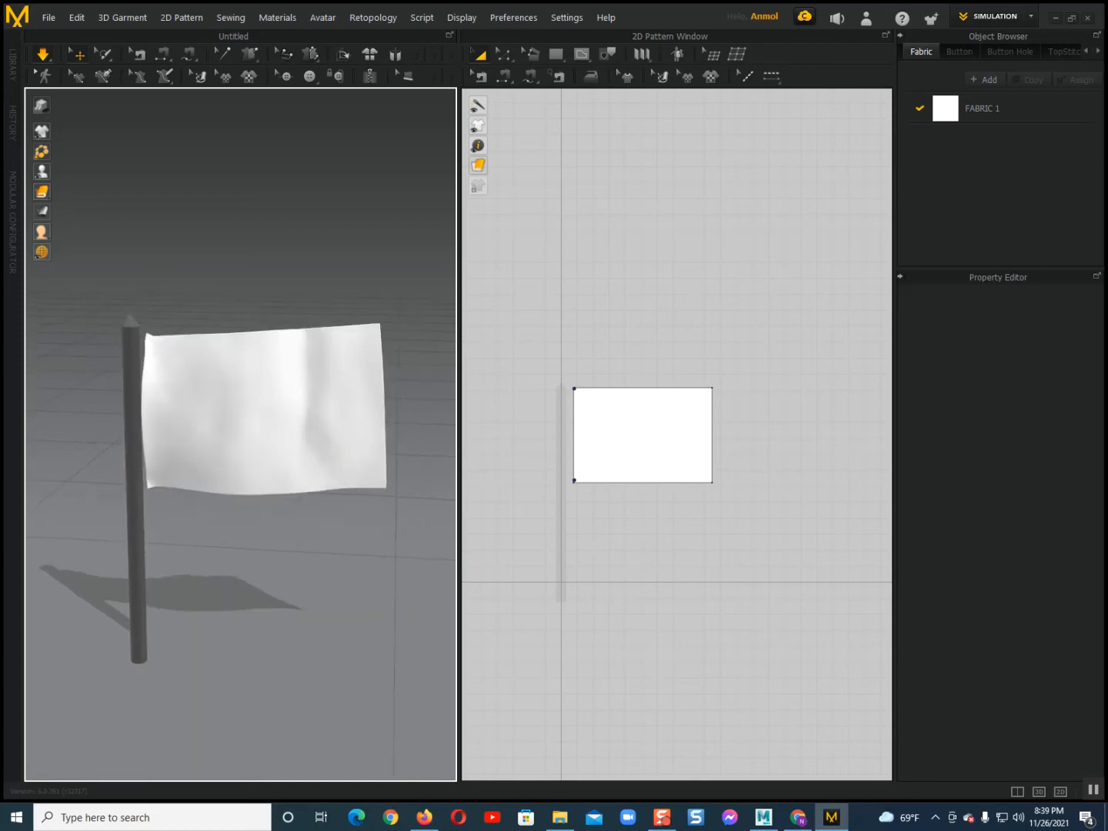
pyautogui.click(643, 434)
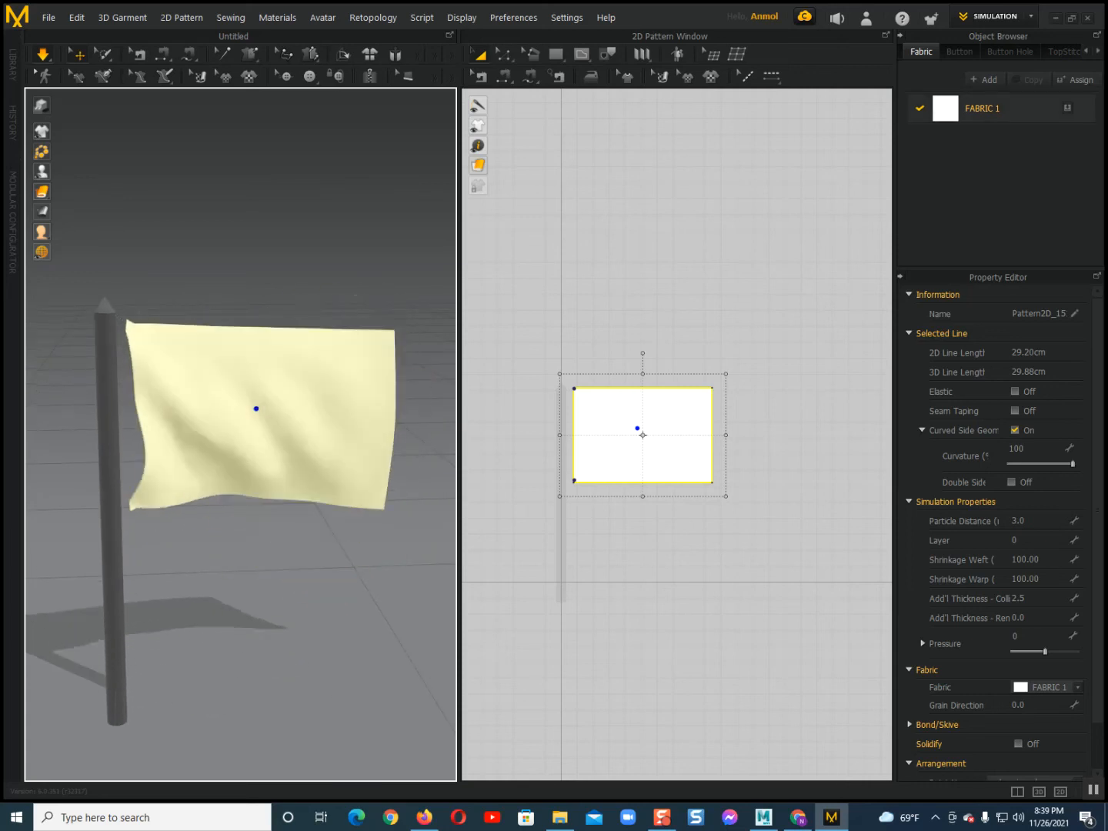
pyautogui.click(1001, 108)
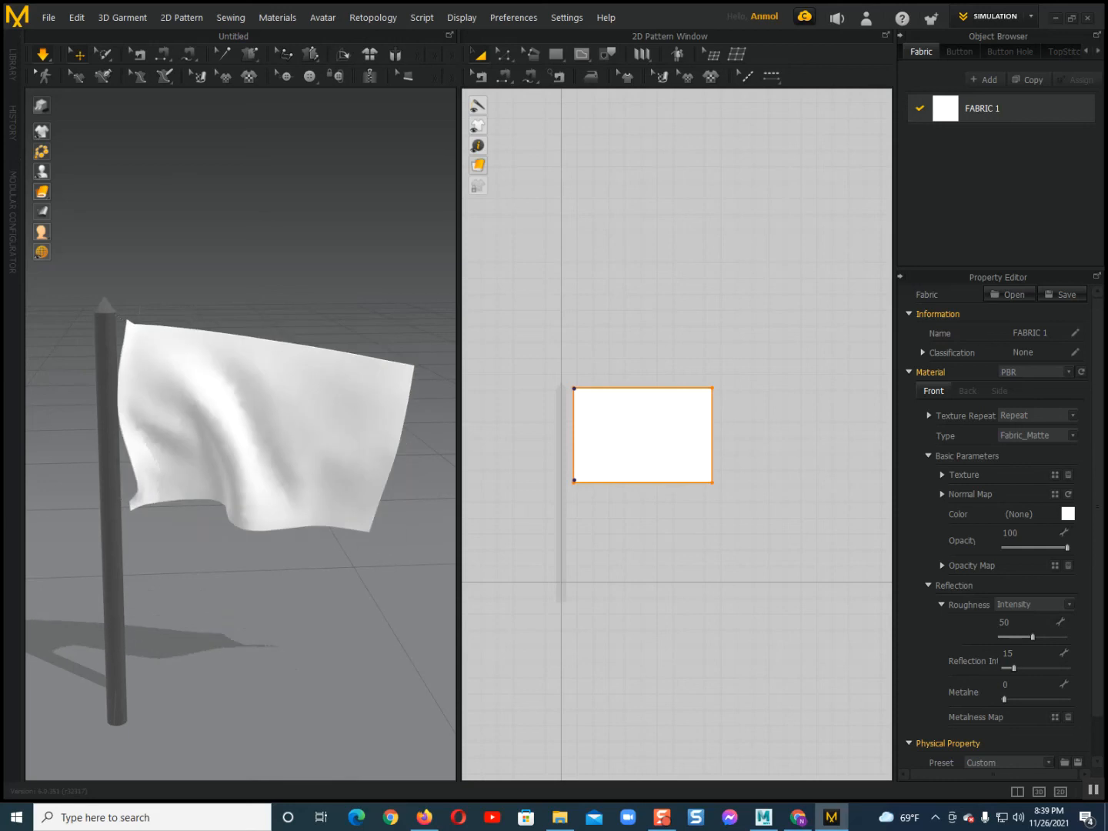
pyautogui.click(1068, 514)
pyautogui.click(454, 202)
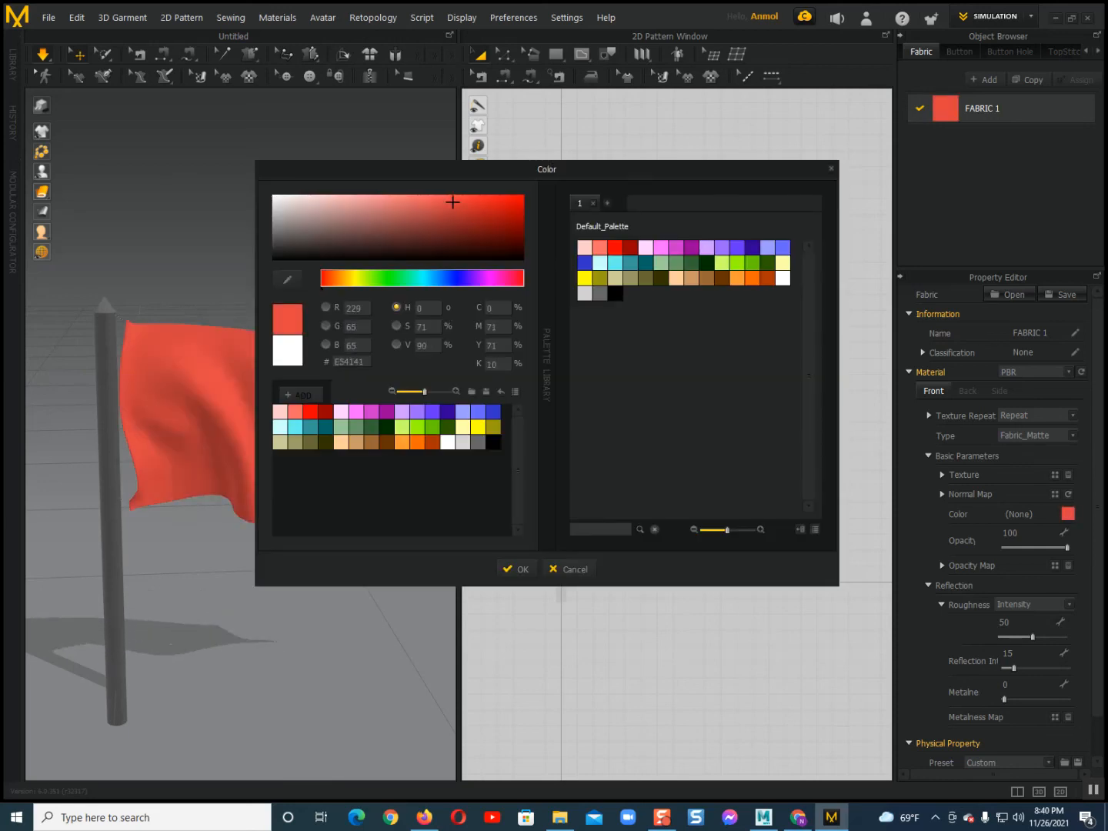
pyautogui.press('Return')
pyautogui.scroll(2, 212, 300)
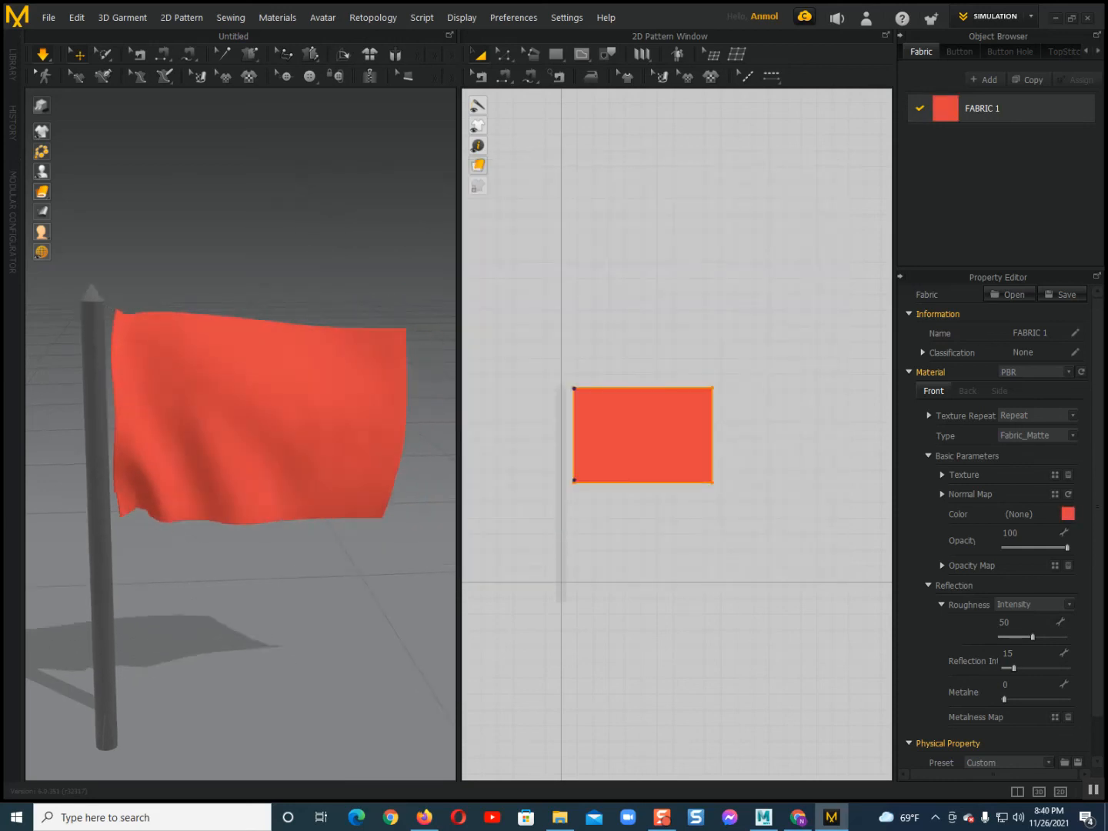
pyautogui.scroll(1, 443, 448)
pyautogui.scroll(5, 676, 463)
pyautogui.moveTo(675, 463); pyautogui.dragTo(775, 543, button='middle')
pyautogui.moveTo(607, 408); pyautogui.dragTo(600, 403, button='middle')
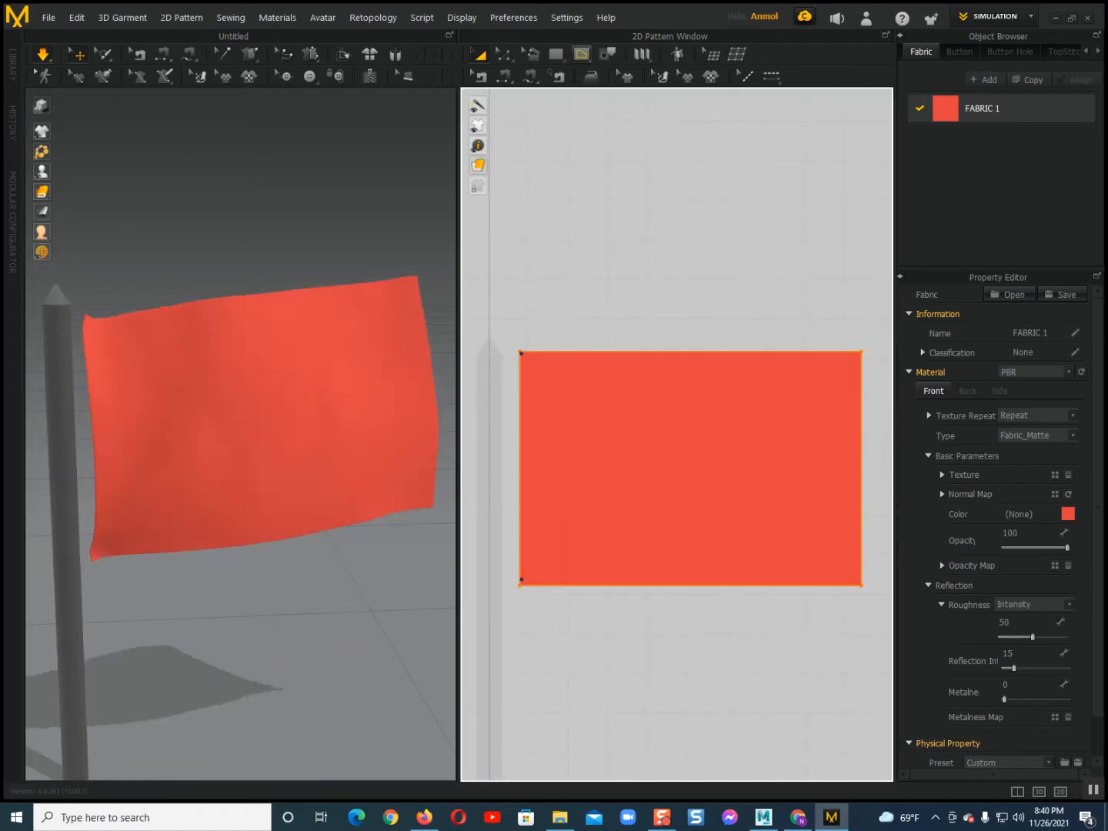
pyautogui.click(582, 54)
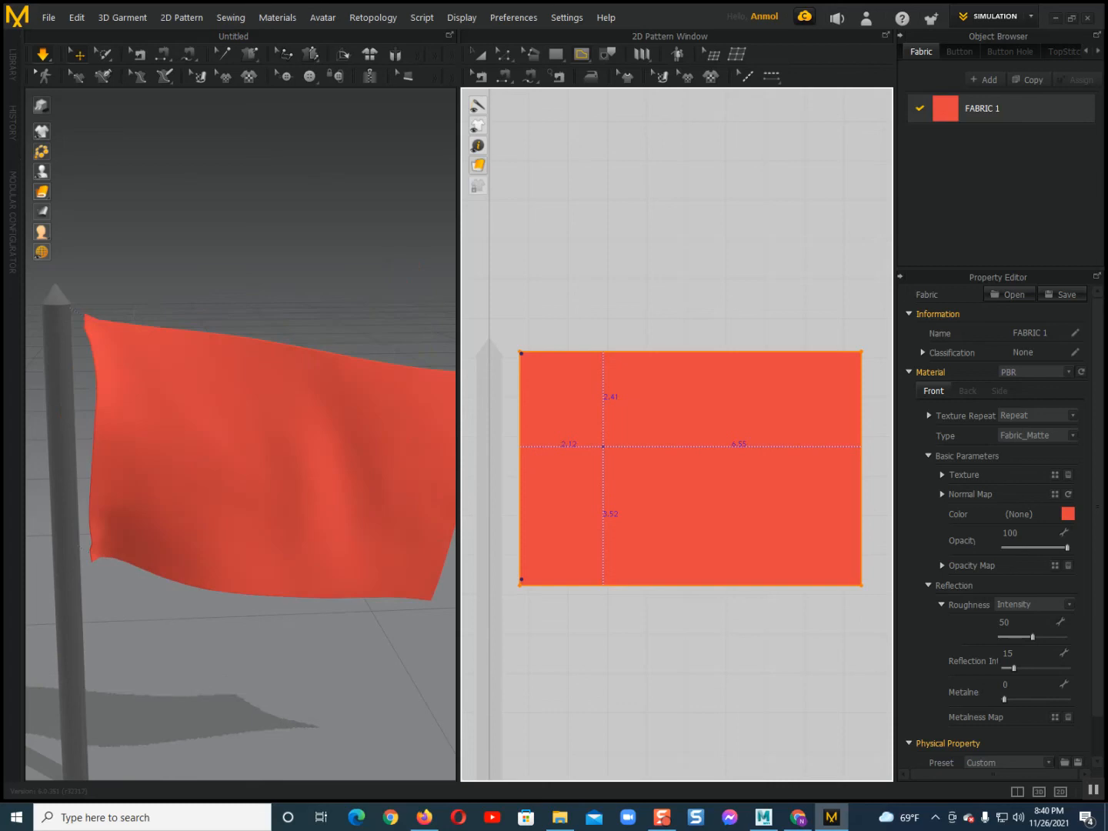
pyautogui.click(606, 446)
pyautogui.doubleClick(629, 447)
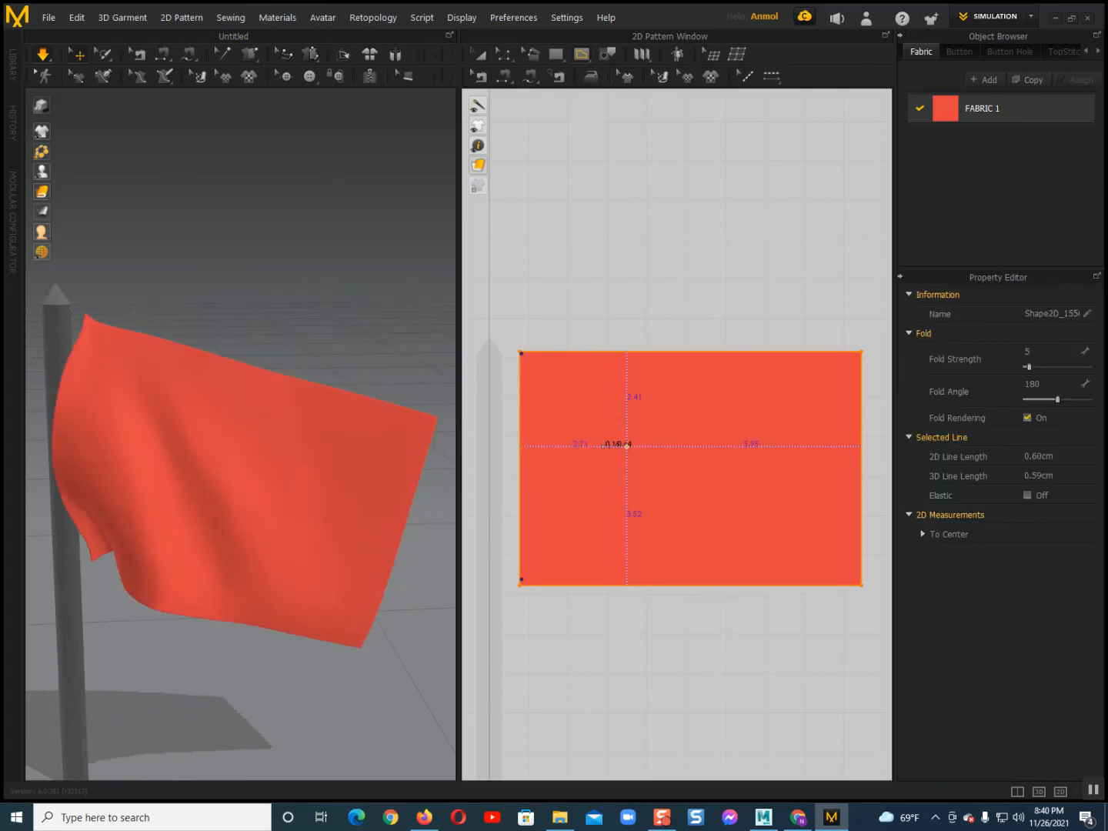
pyautogui.scroll(5, 621, 459)
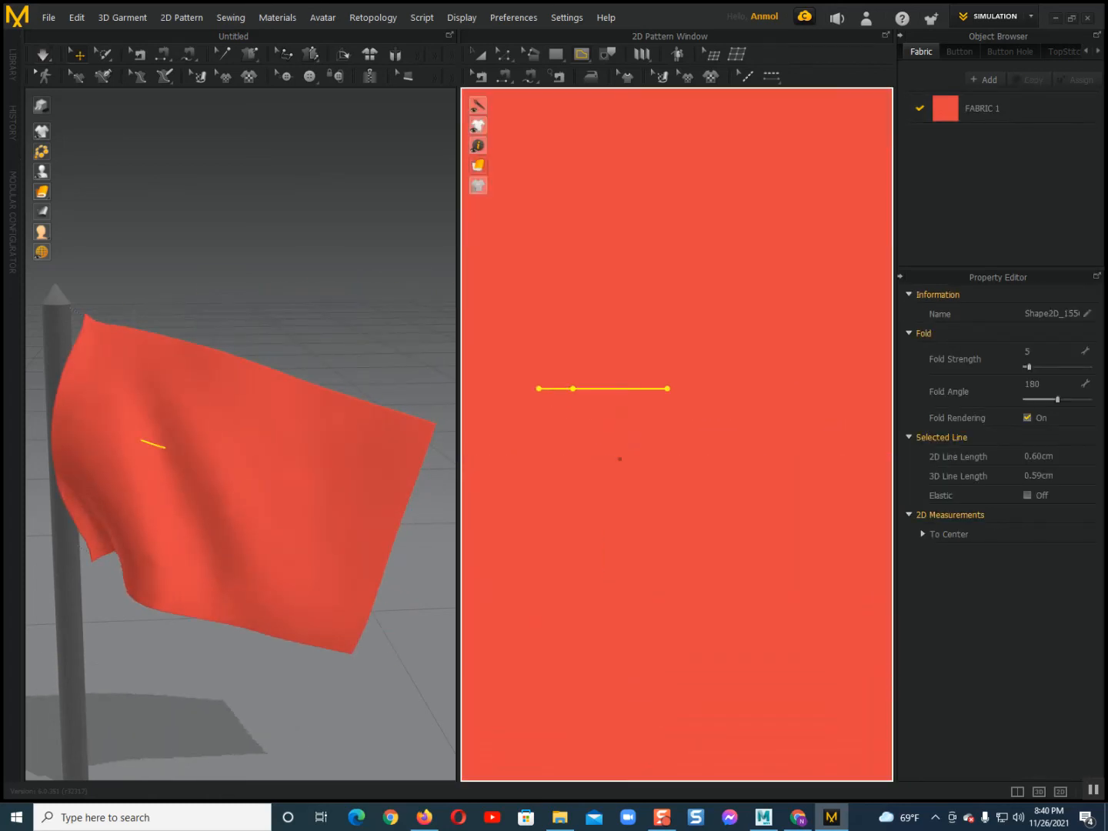
pyautogui.press('Delete')
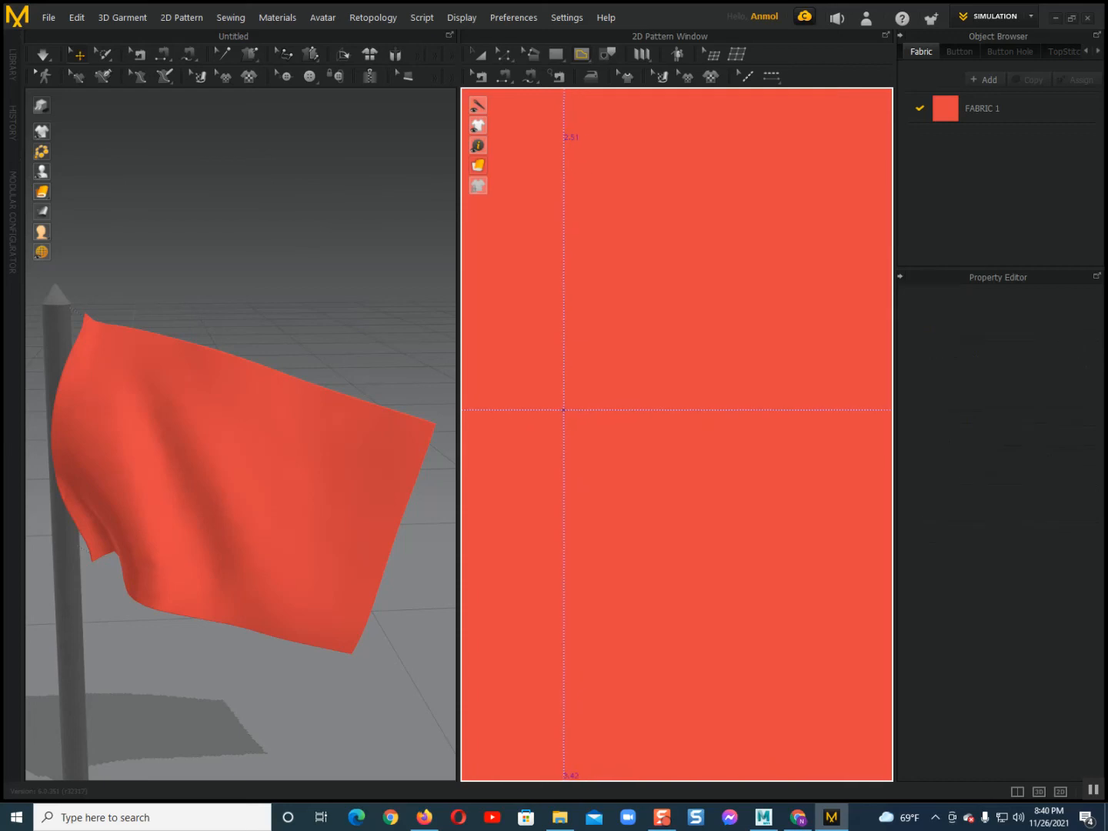
# Draw a small irregular closed internal polygon with a perimeter of about 4.5 cm in the pole-side half of the flag pattern.
pyautogui.click(583, 389)
pyautogui.click(612, 388)
pyautogui.click(644, 540)
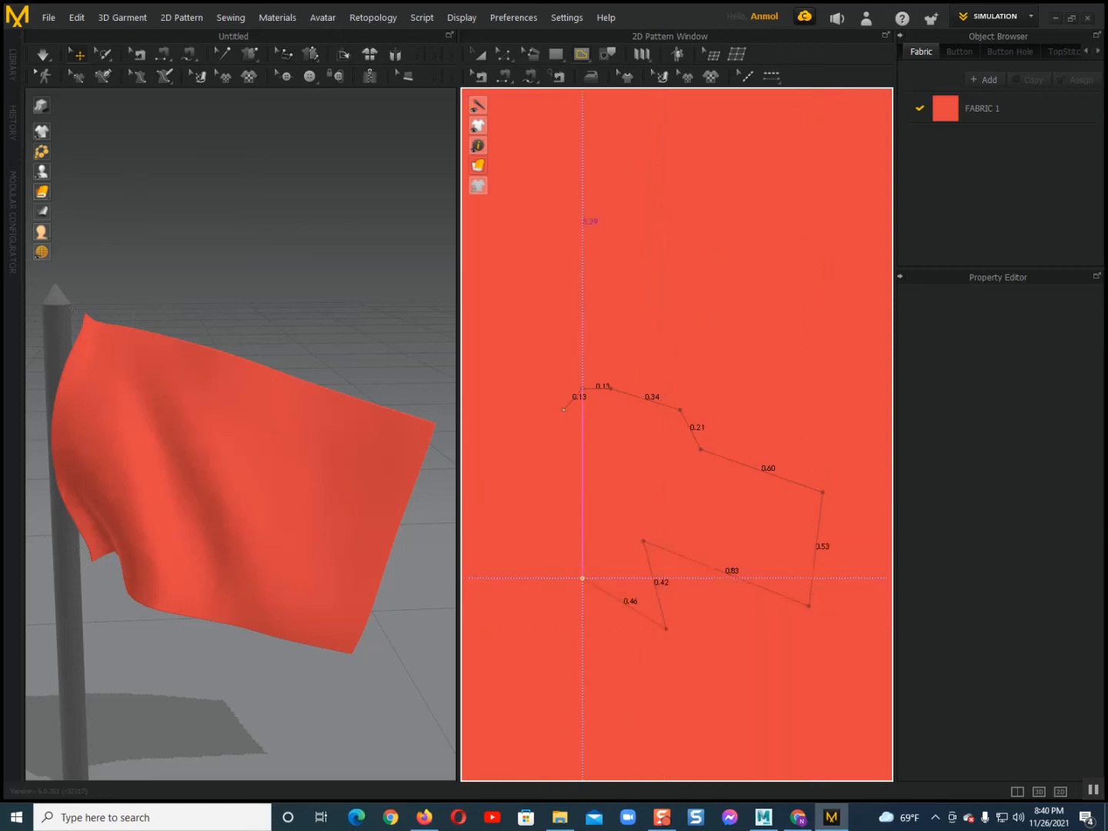
pyautogui.click(565, 410)
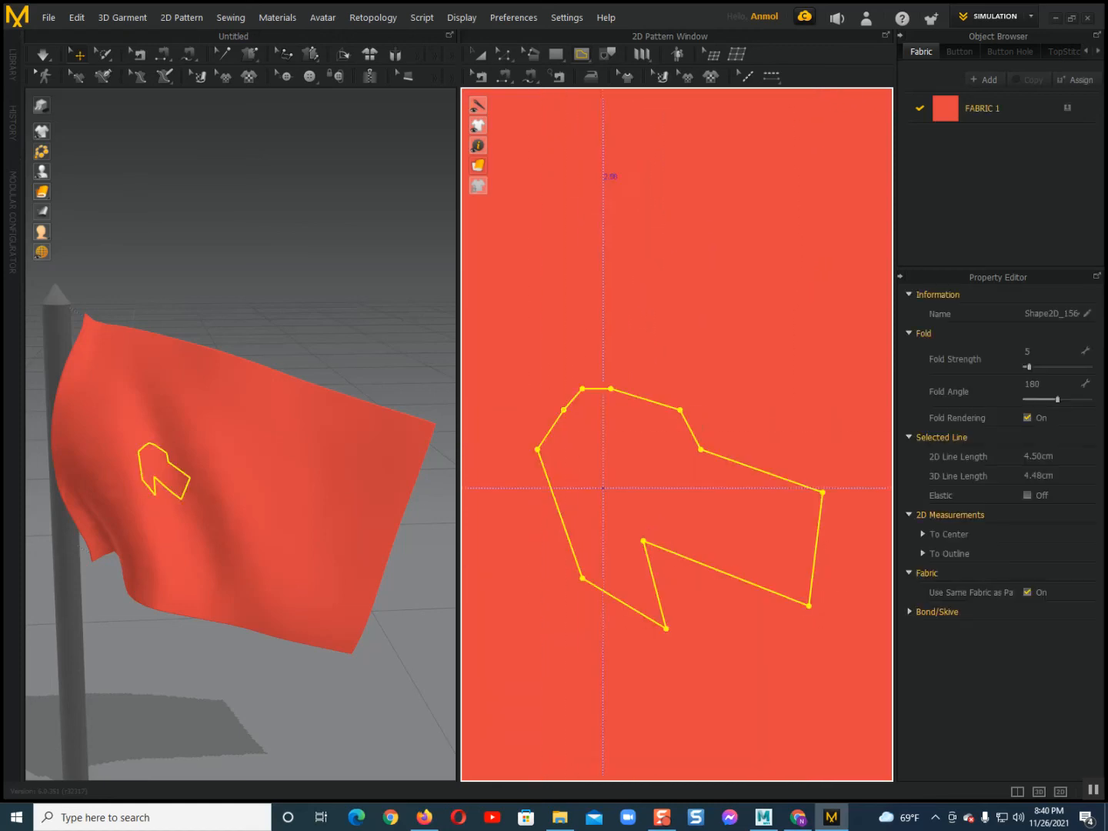
# Draw a larger jagged closed internal polygon with a perimeter of about 11.8 cm in the upper middle of the flag pattern.
pyautogui.scroll(-4, 612, 497)
pyautogui.moveTo(619, 515); pyautogui.dragTo(593, 503, button='middle')
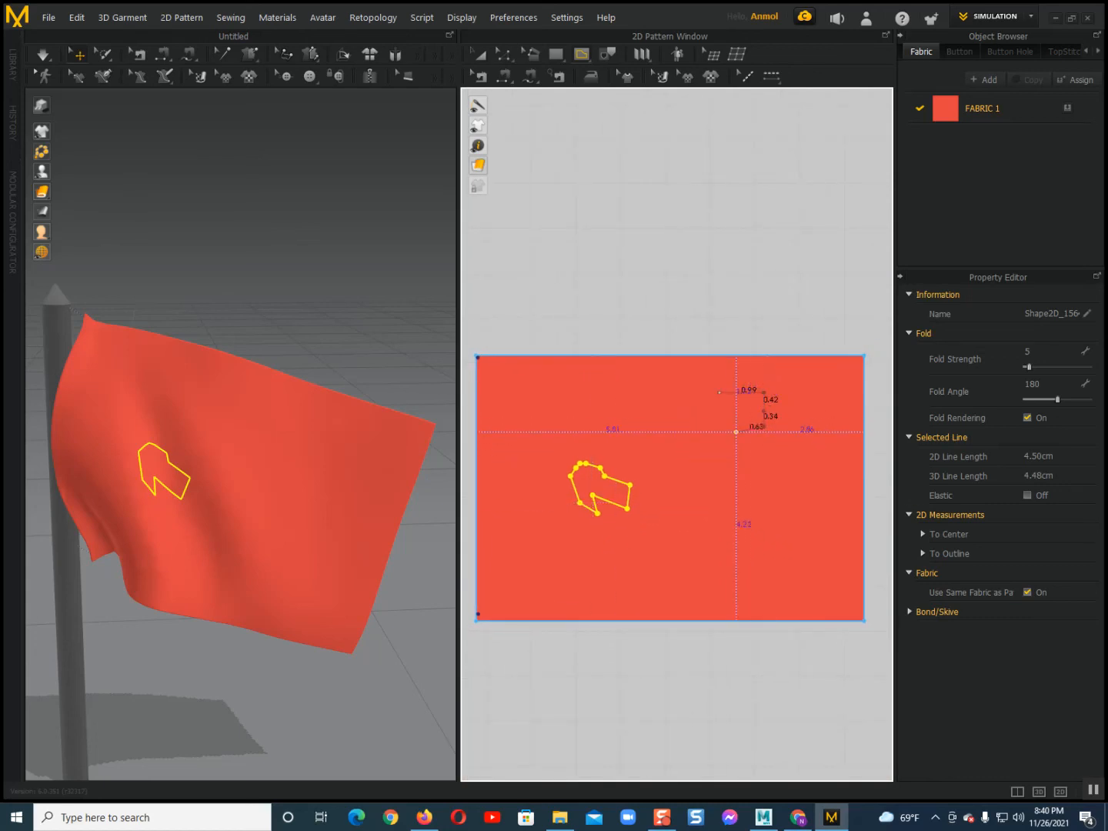
pyautogui.click(741, 457)
pyautogui.click(747, 489)
pyautogui.click(623, 415)
pyautogui.click(585, 411)
pyautogui.click(720, 392)
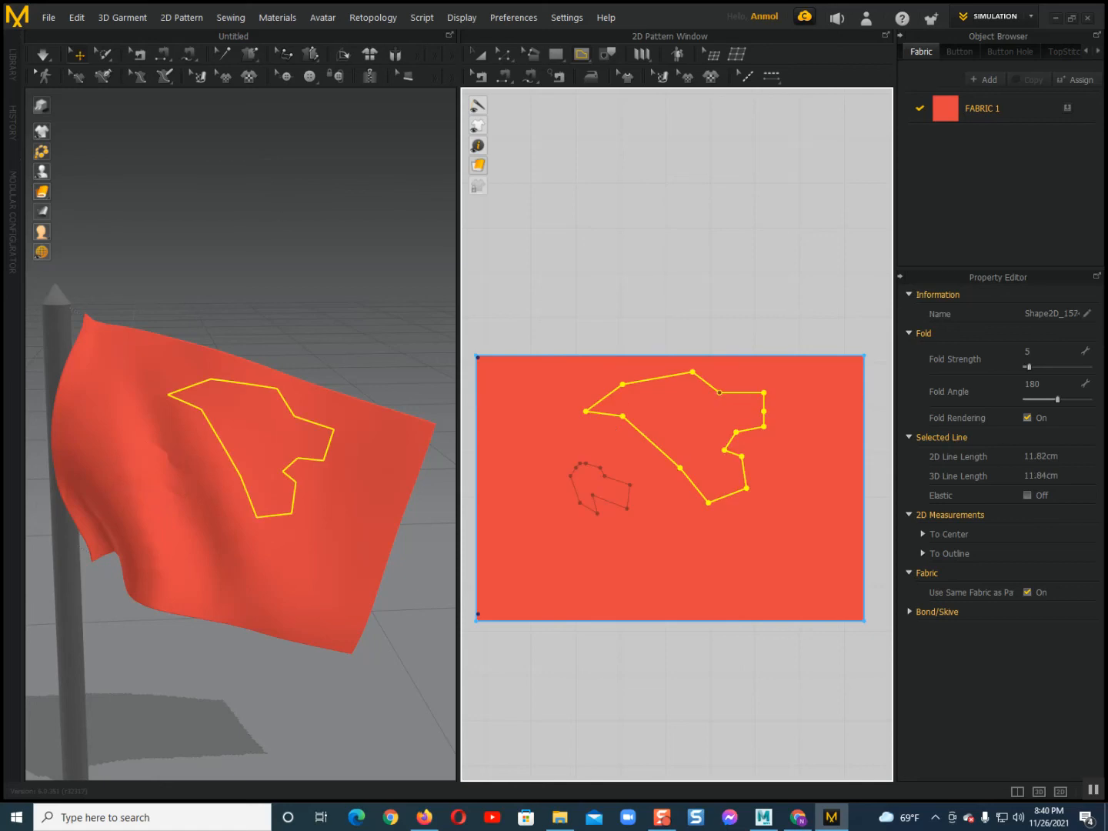
# Add points along the flag's free edge, pull three of them inward to form pointed tears of different depths, and simulate the cloth.
pyautogui.moveTo(724, 431); pyautogui.dragTo(691, 439, button='middle')
pyautogui.press('z')
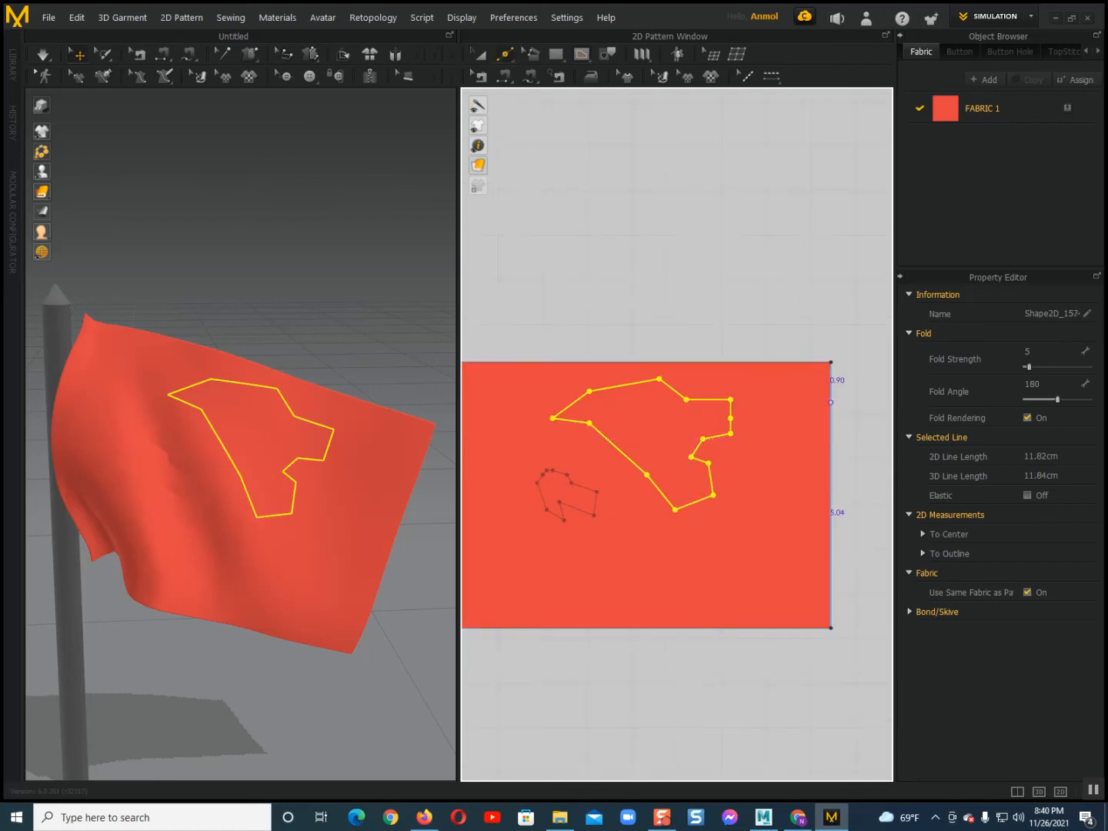
pyautogui.click(832, 401)
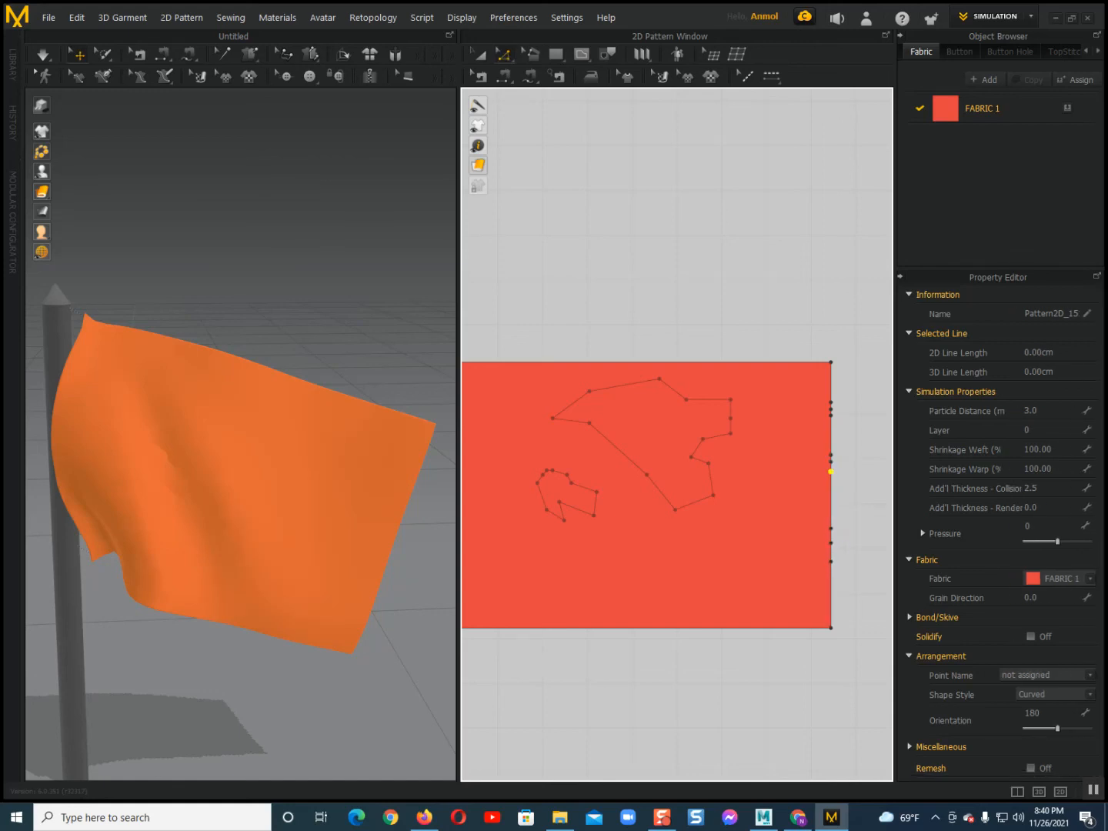
pyautogui.moveTo(831, 462); pyautogui.dragTo(821, 461)
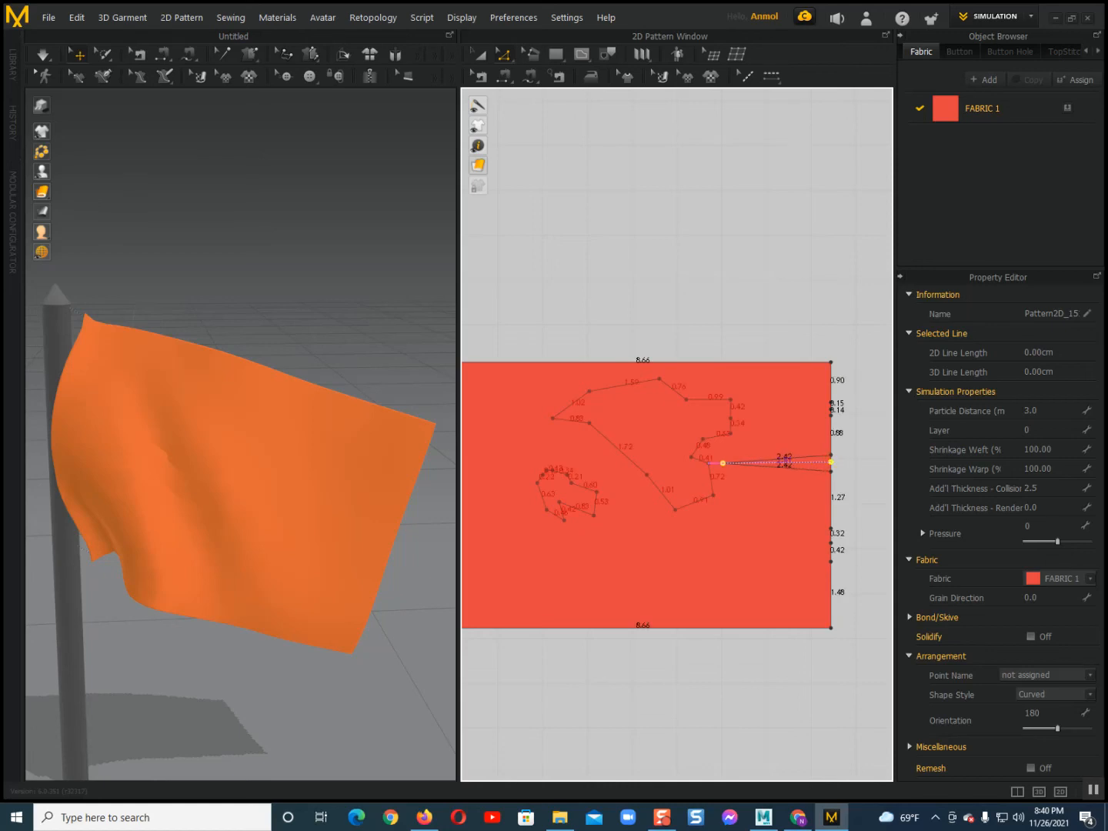
pyautogui.moveTo(723, 463); pyautogui.dragTo(724, 463)
pyautogui.moveTo(831, 410); pyautogui.dragTo(748, 409)
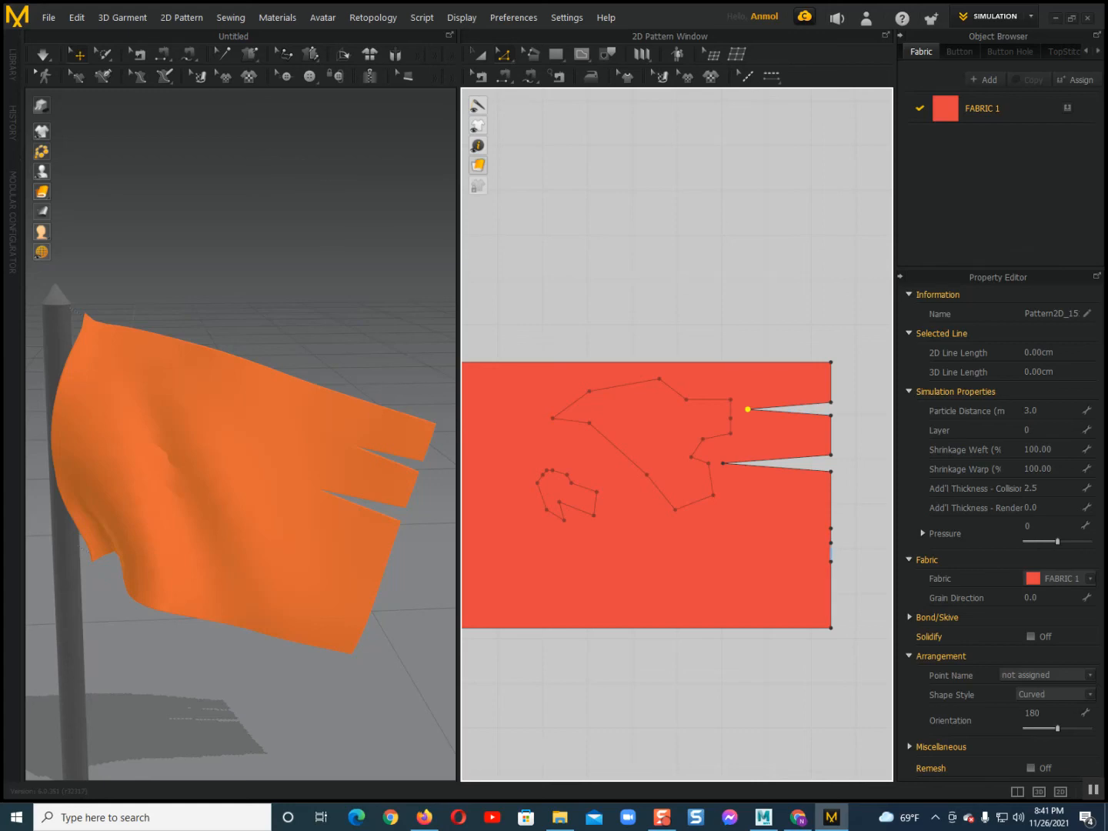
pyautogui.moveTo(832, 544); pyautogui.dragTo(565, 574)
pyautogui.press('space')
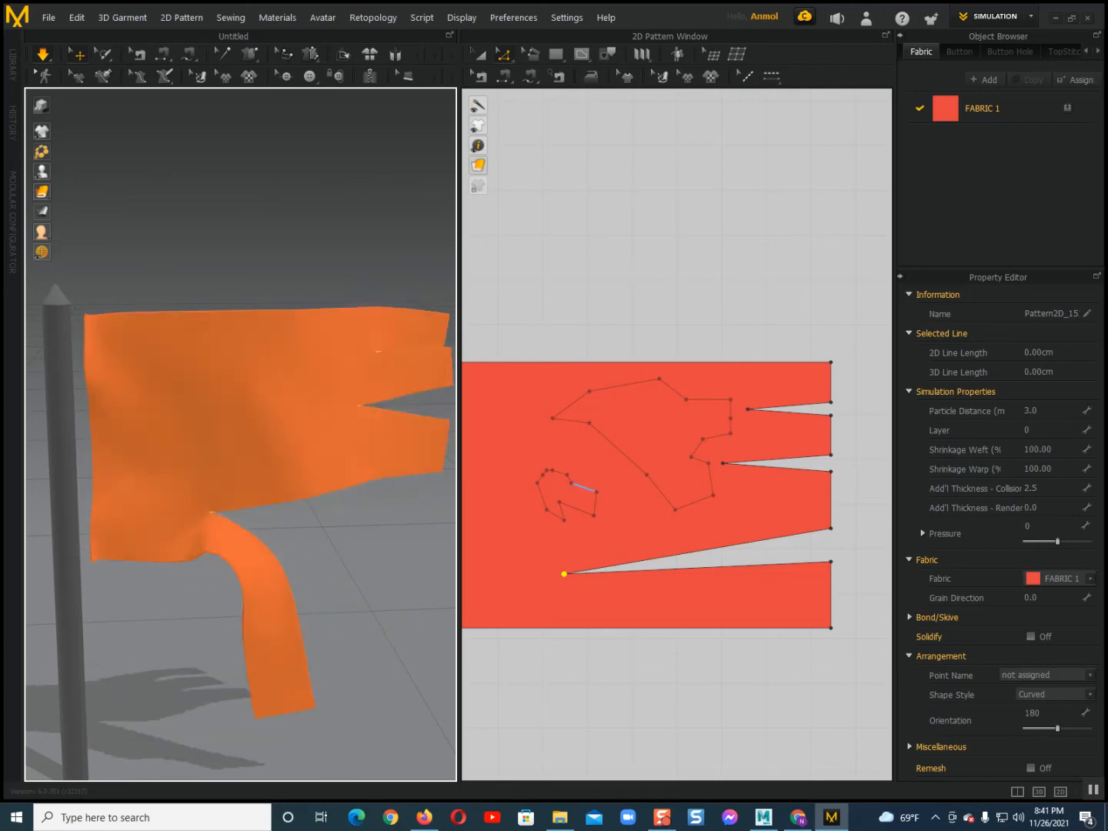
# Select both internal polygons on the flag pattern and convert them to holes.
pyautogui.press('a')
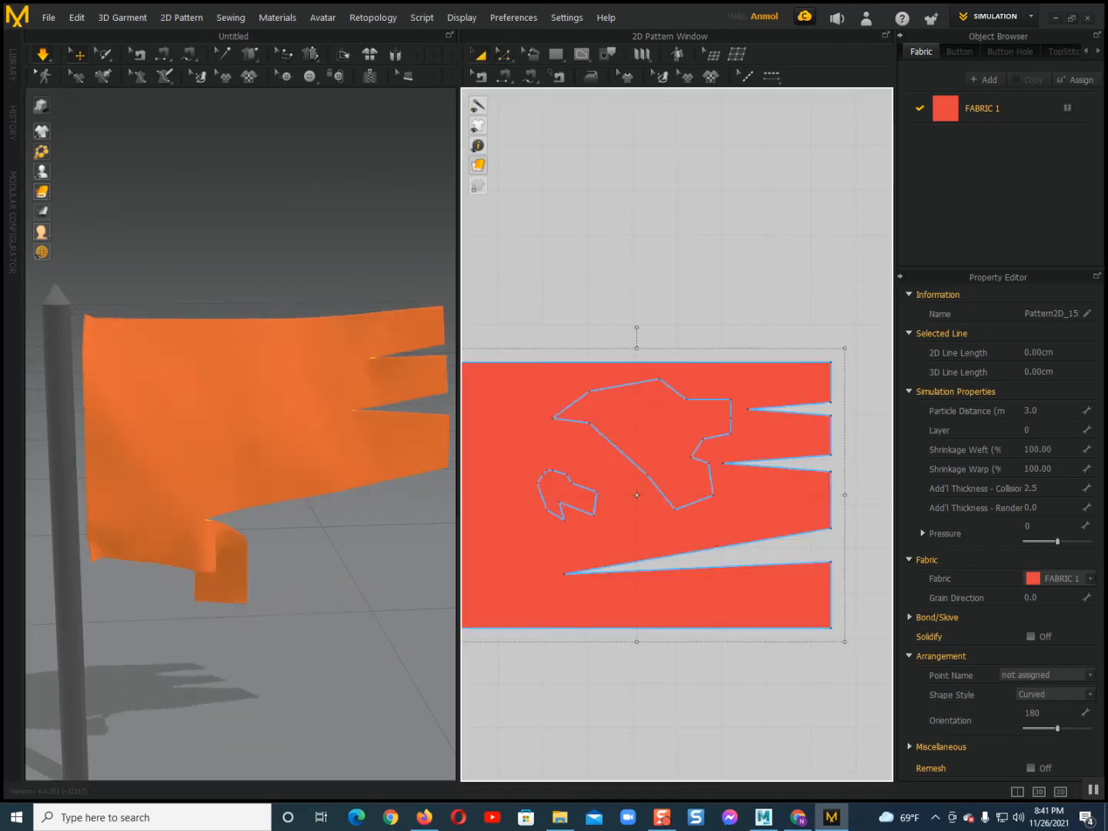
pyautogui.click(565, 495)
pyautogui.keyDown('shift'); pyautogui.click(647, 431); pyautogui.keyUp('shift')
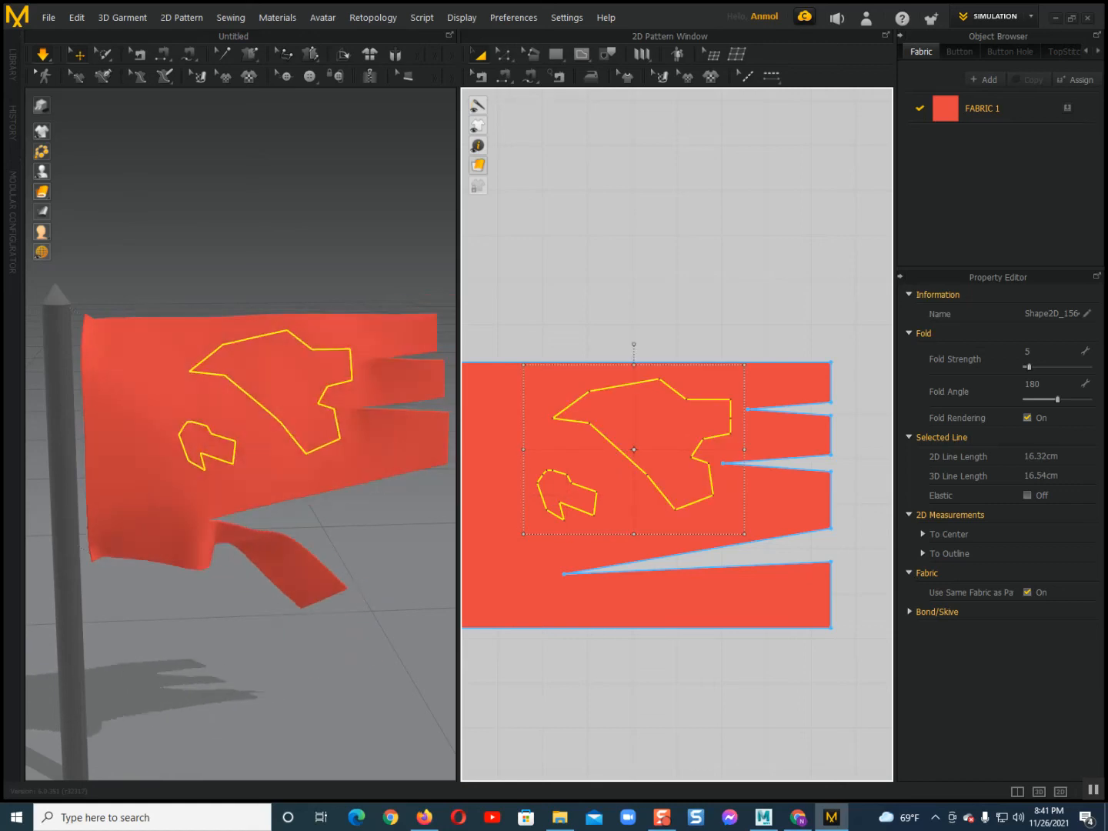
pyautogui.rightClick(730, 422)
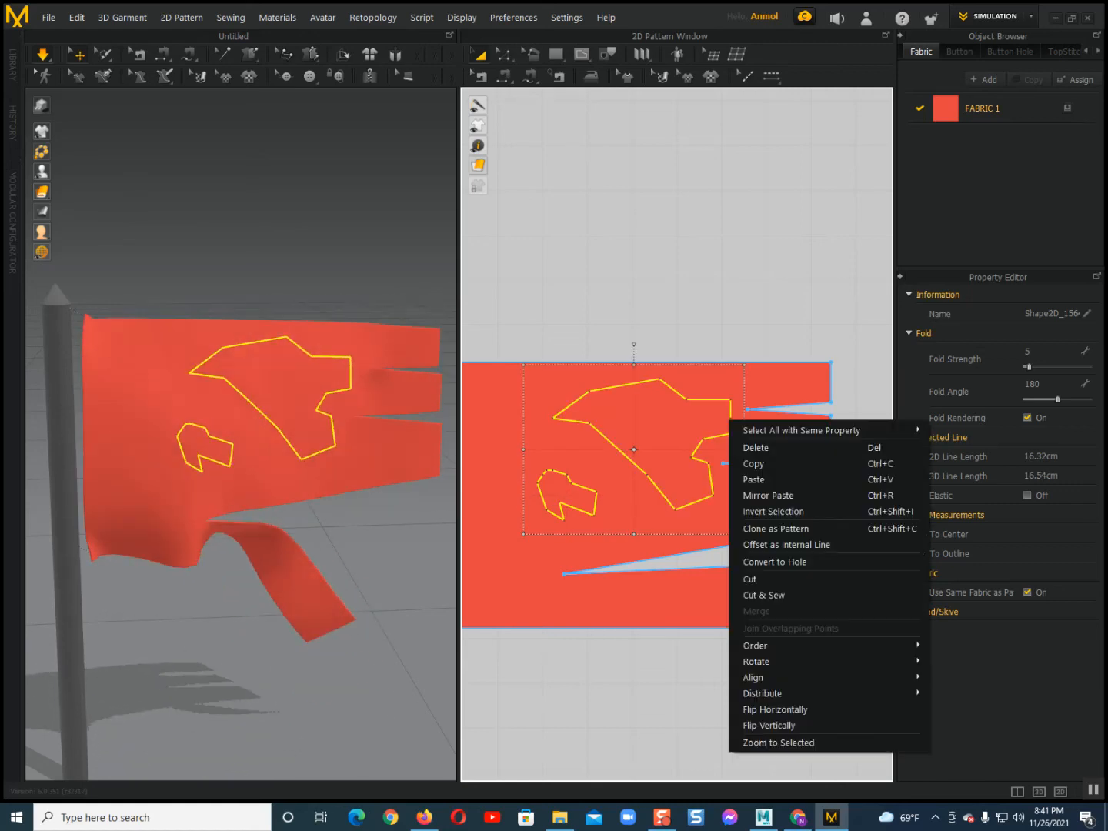
pyautogui.click(774, 562)
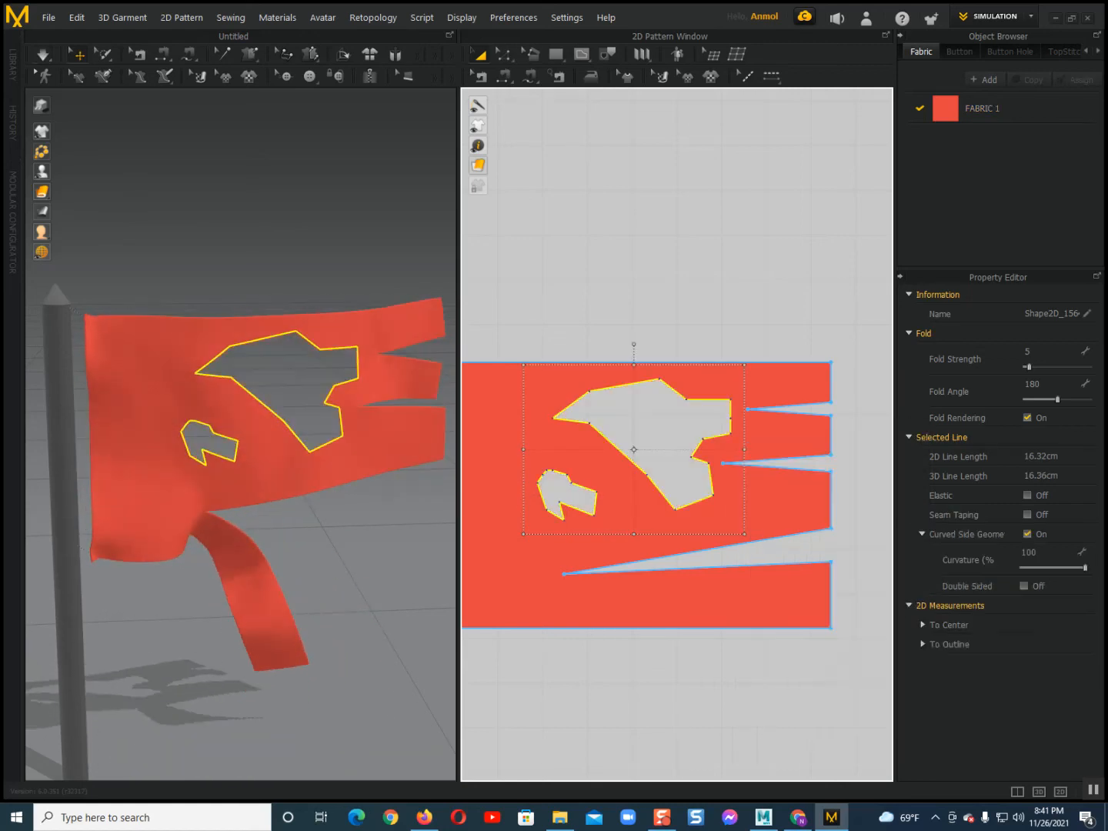
# Simulate the flag with its holes and tears in the wind and tug the cloth near the larger hole.
pyautogui.press('space')
pyautogui.scroll(-2, 241, 434)
pyautogui.moveTo(241, 461); pyautogui.dragTo(241, 400, button='right')
pyautogui.moveTo(342, 433); pyautogui.dragTo(371, 458)
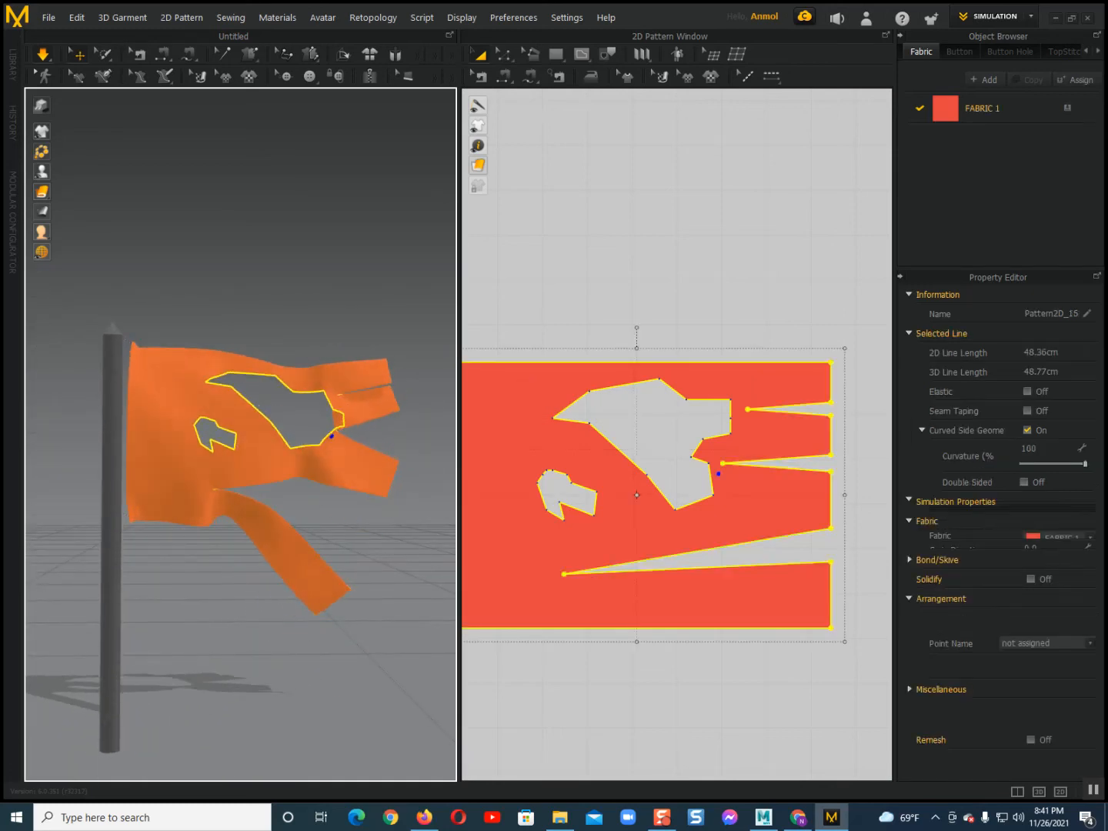
pyautogui.scroll(1, 335, 440)
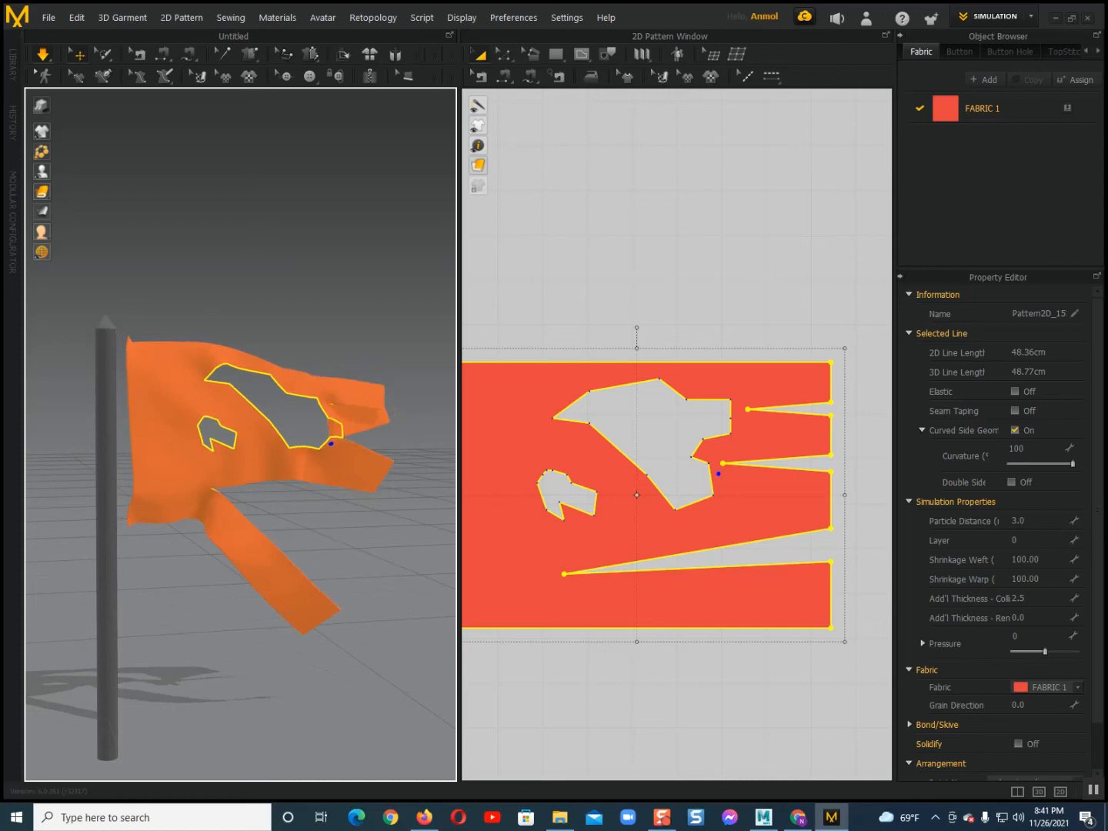
# Undo the holes, the edge tears, the added edge points and the internal polygons to restore the plain rectangular flag.
pyautogui.hotkey('ctrl', 'z')
pyautogui.hotkey('ctrl', 'z')
pyautogui.hotkey('ctrl', 'z')
pyautogui.hotkey('ctrl', 'z')
pyautogui.hotkey('ctrl', 'z')
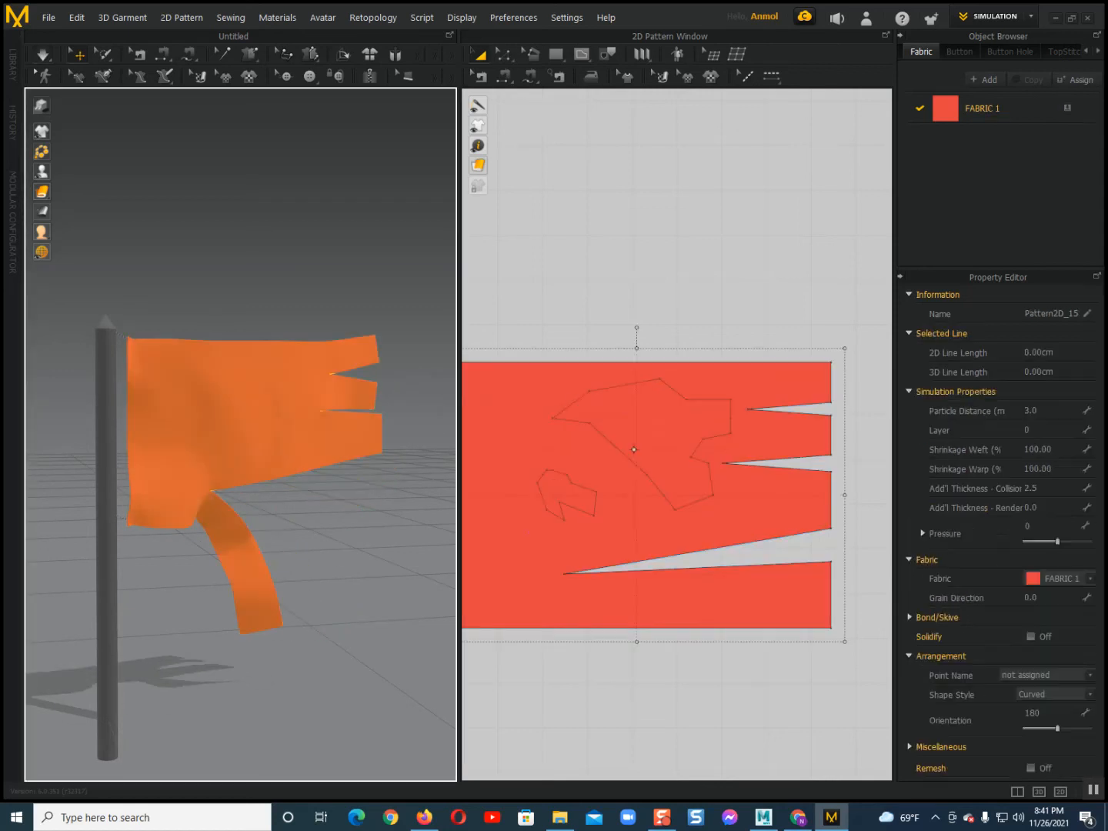
pyautogui.hotkey('ctrl', 'z')
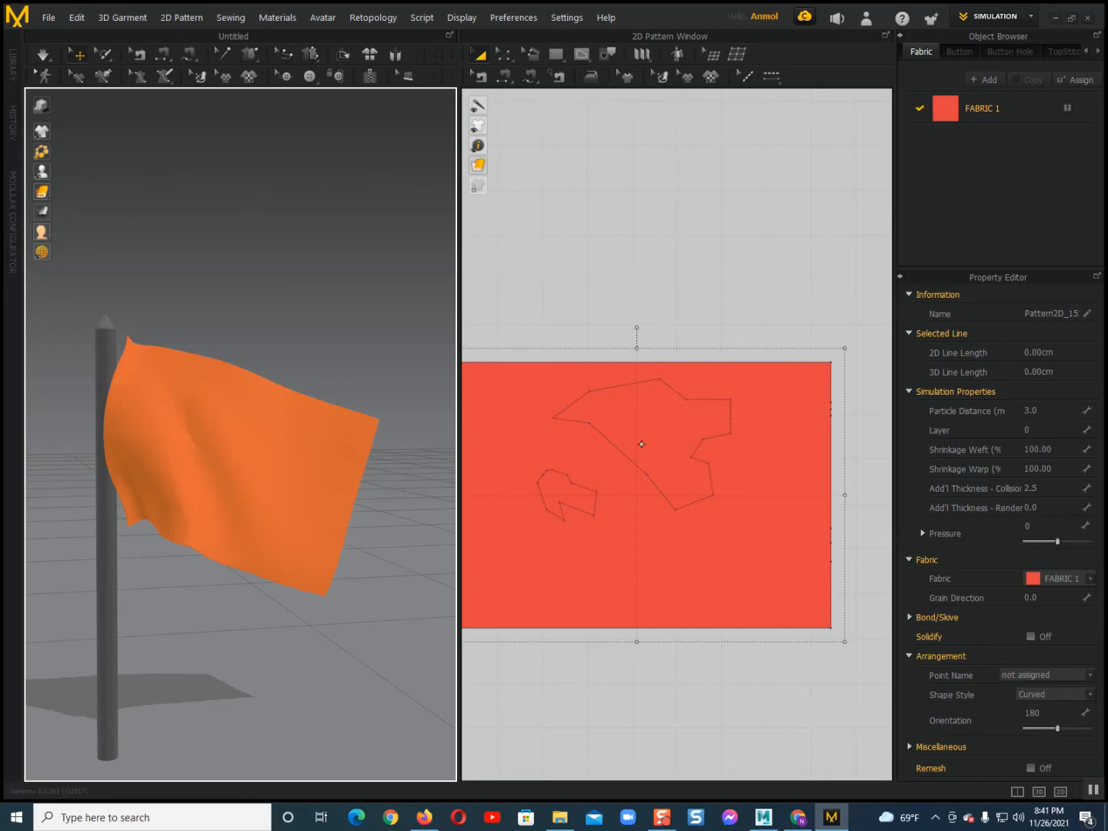
pyautogui.press('z')
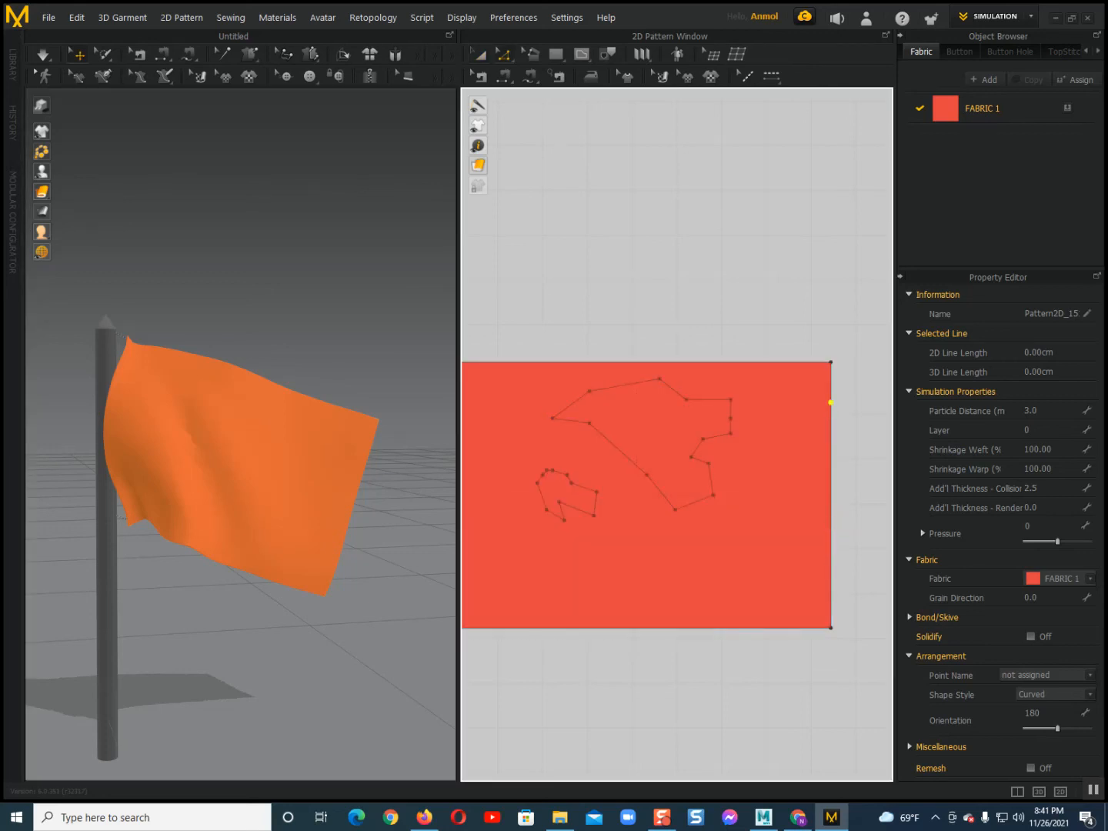
pyautogui.hotkey('ctrl', 'z')
pyautogui.hotkey('ctrl', 'z')
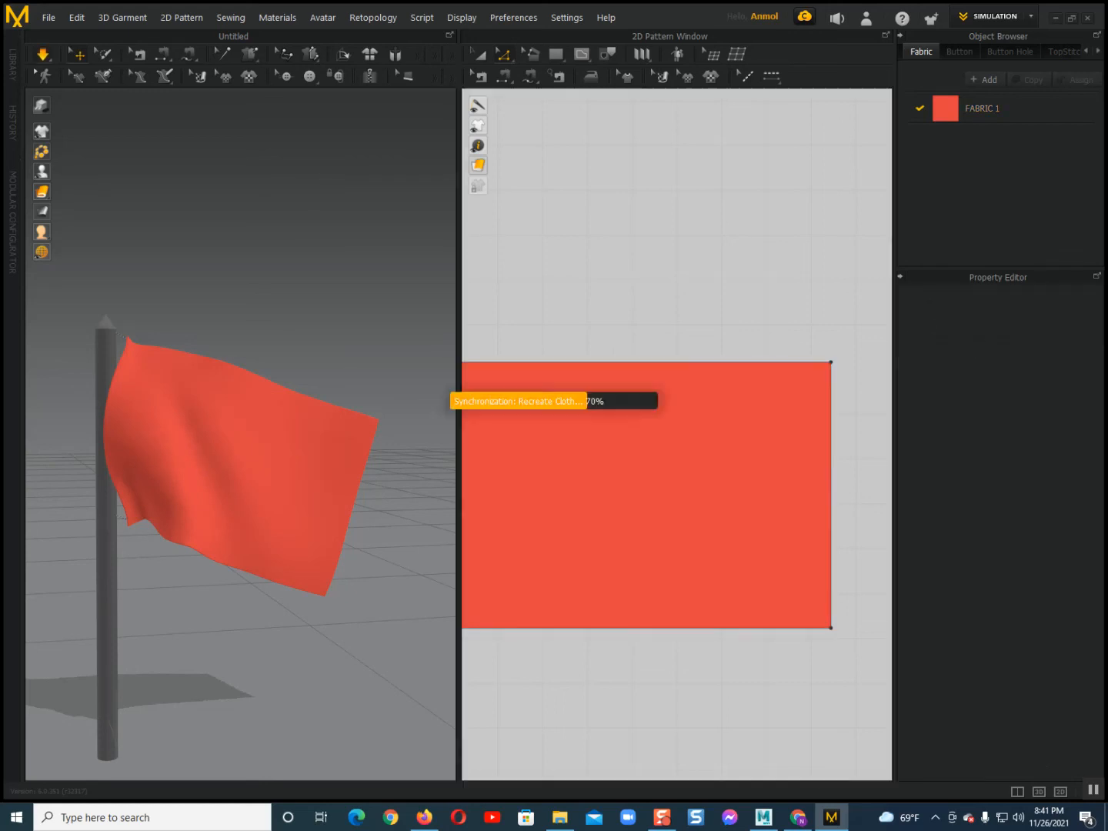
# Restart the simulation and view the whole plain flag and pole from the front while the cloth waves.
pyautogui.press('space')
pyautogui.press('2')
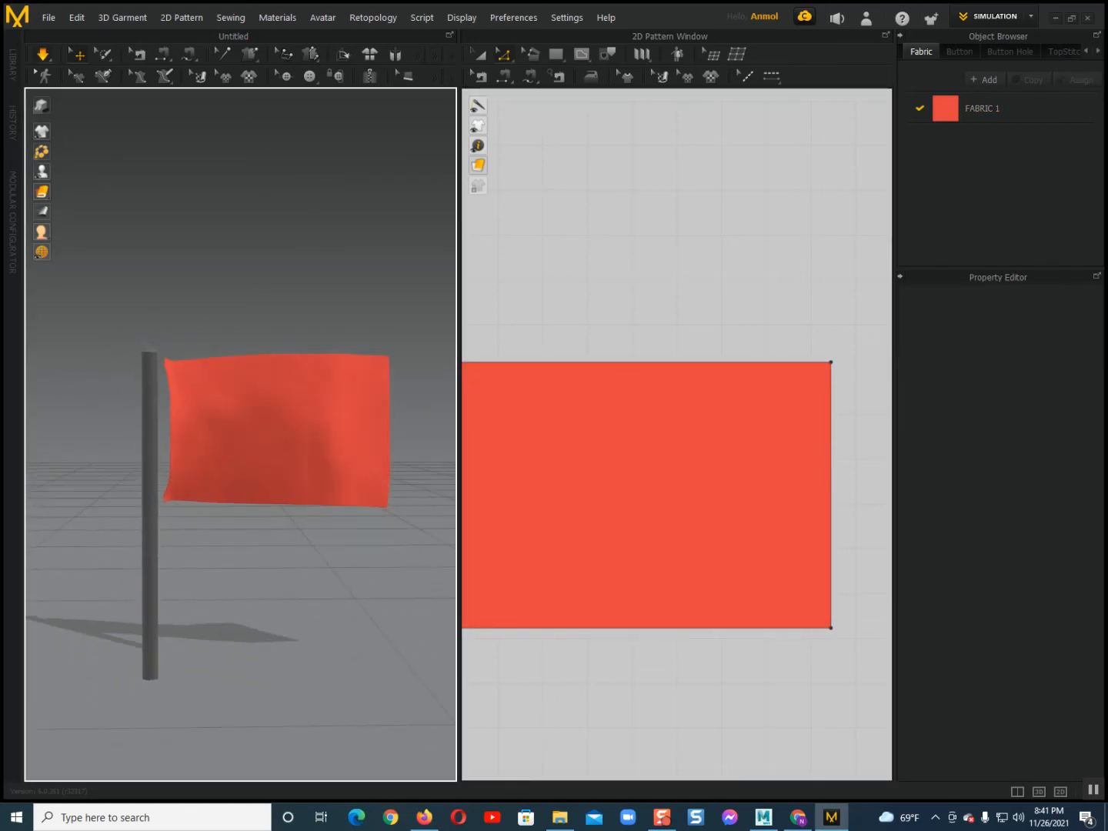
pyautogui.moveTo(241, 431); pyautogui.dragTo(263, 365, button='middle')
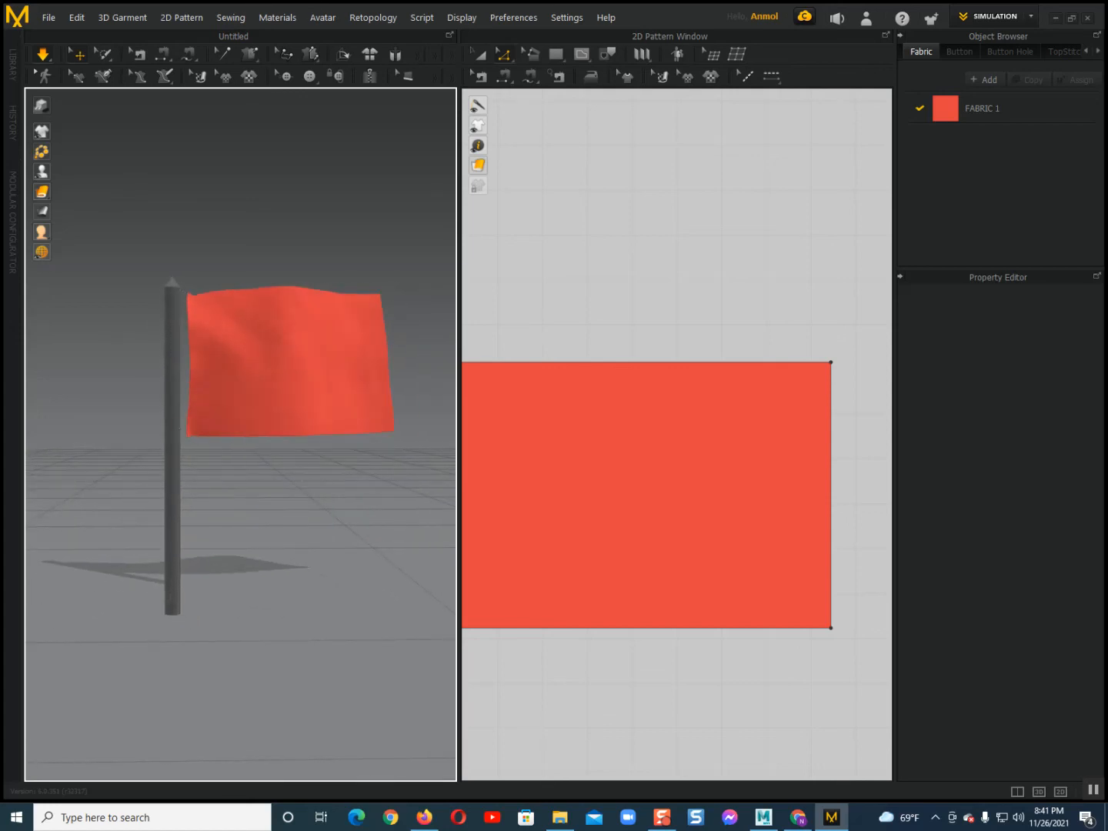
pyautogui.moveTo(300, 493); pyautogui.dragTo(315, 542, button='right')
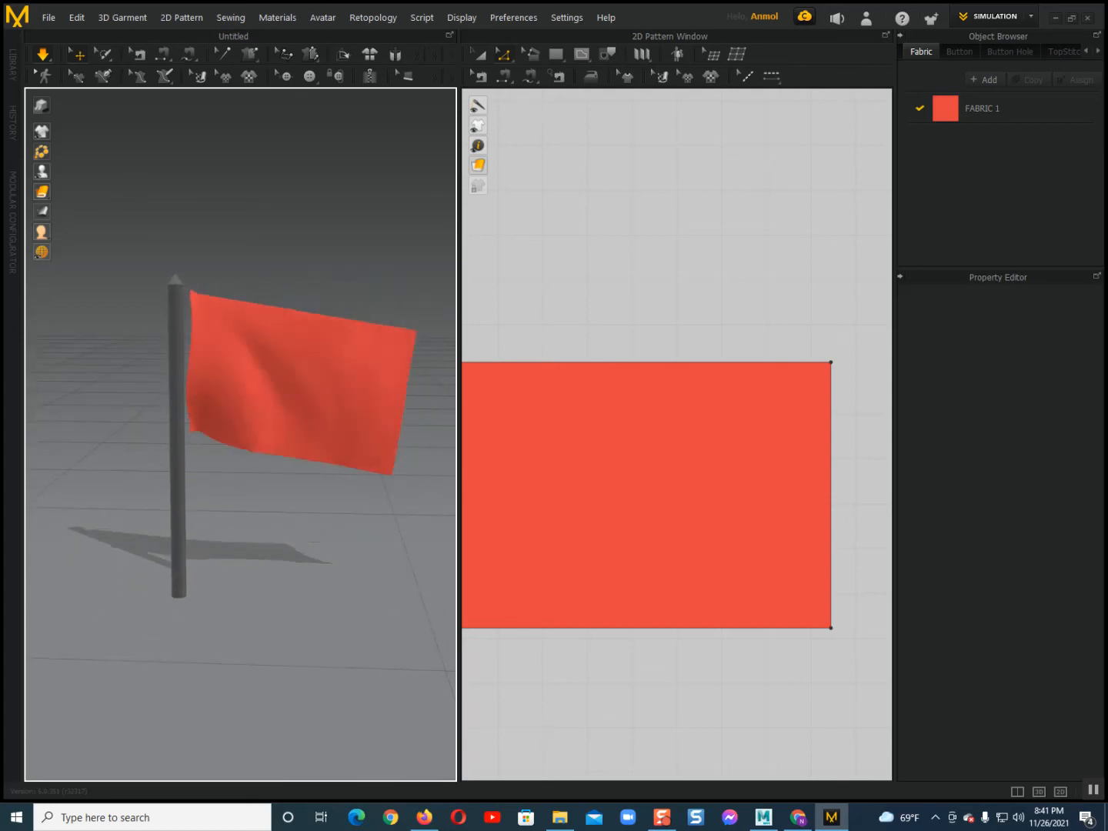
pyautogui.scroll(3, 678, 504)
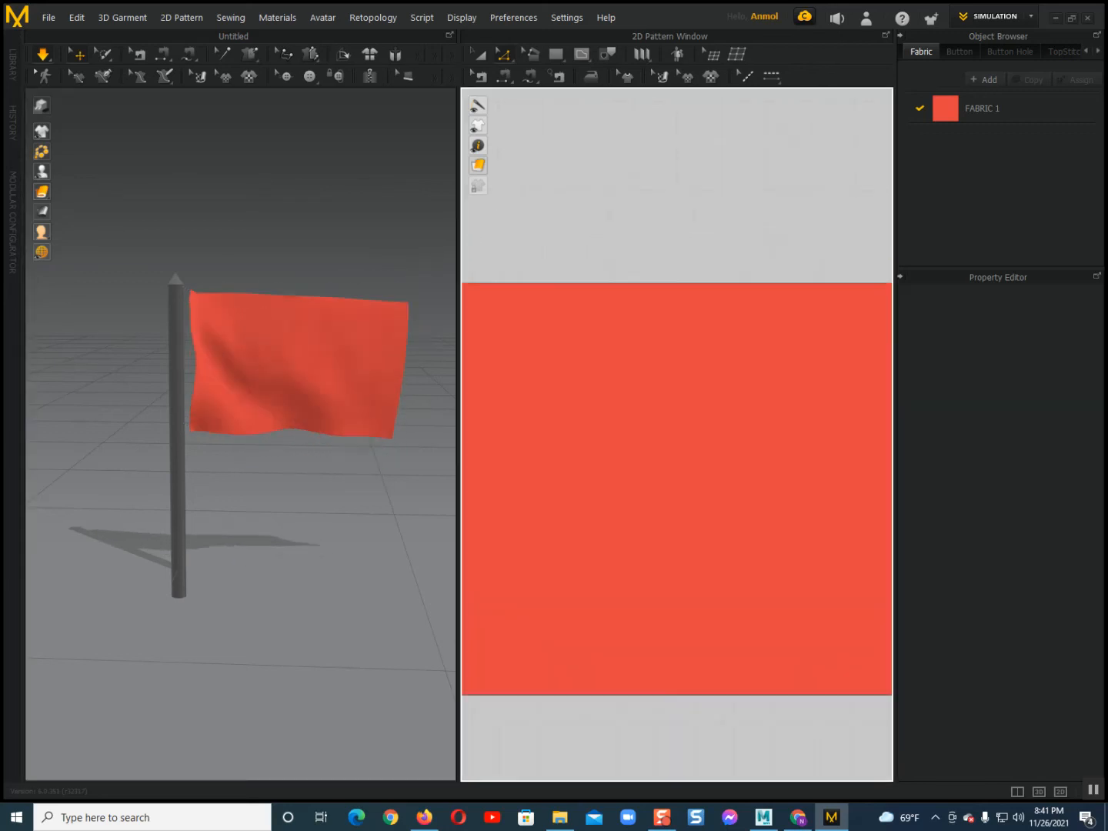
pyautogui.scroll(-5, 664, 294)
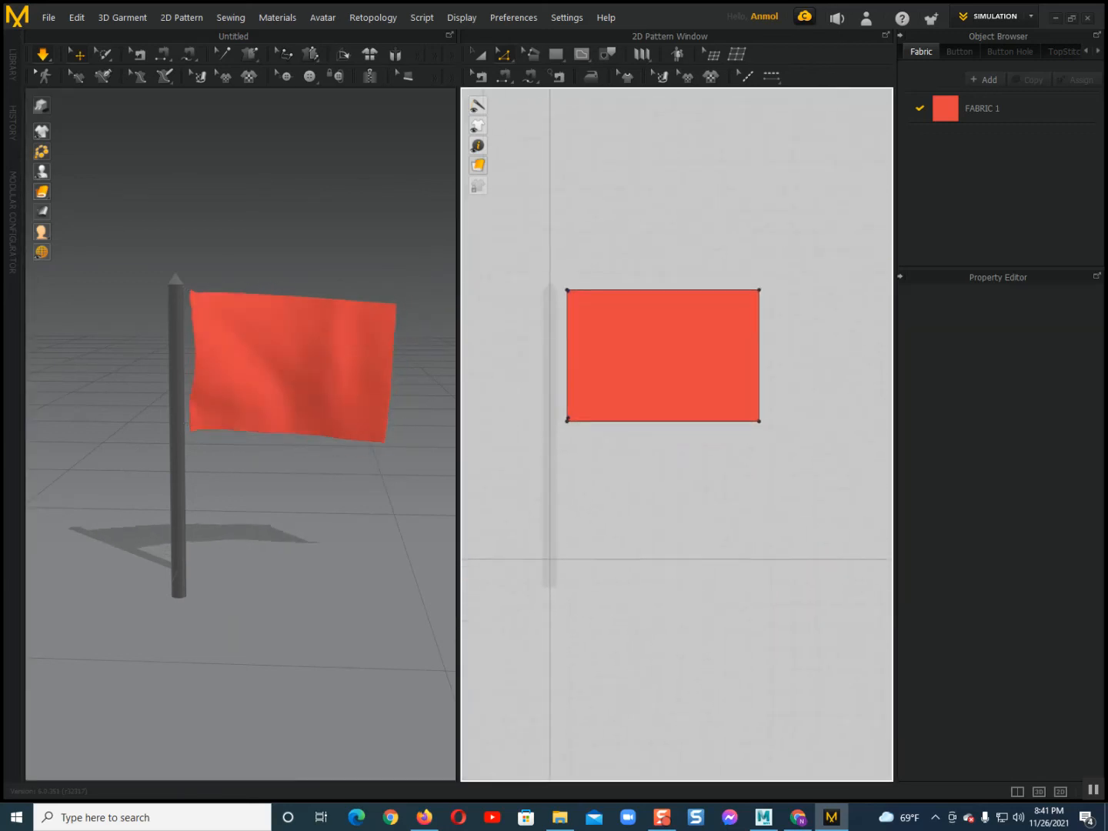